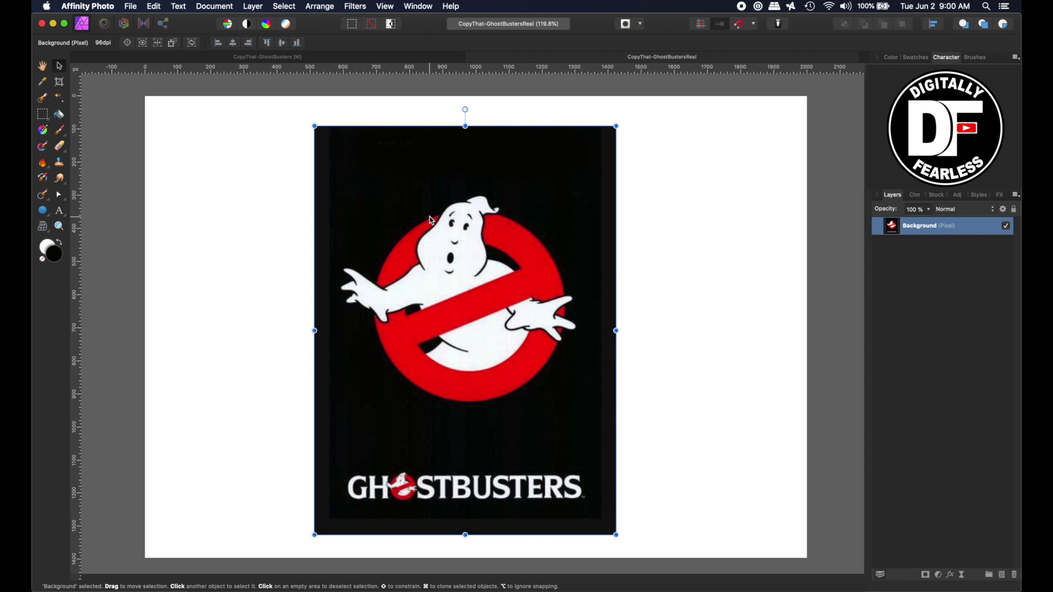
Step: Lock the Background reference image layer so it cannot be moved
click(113, 186)
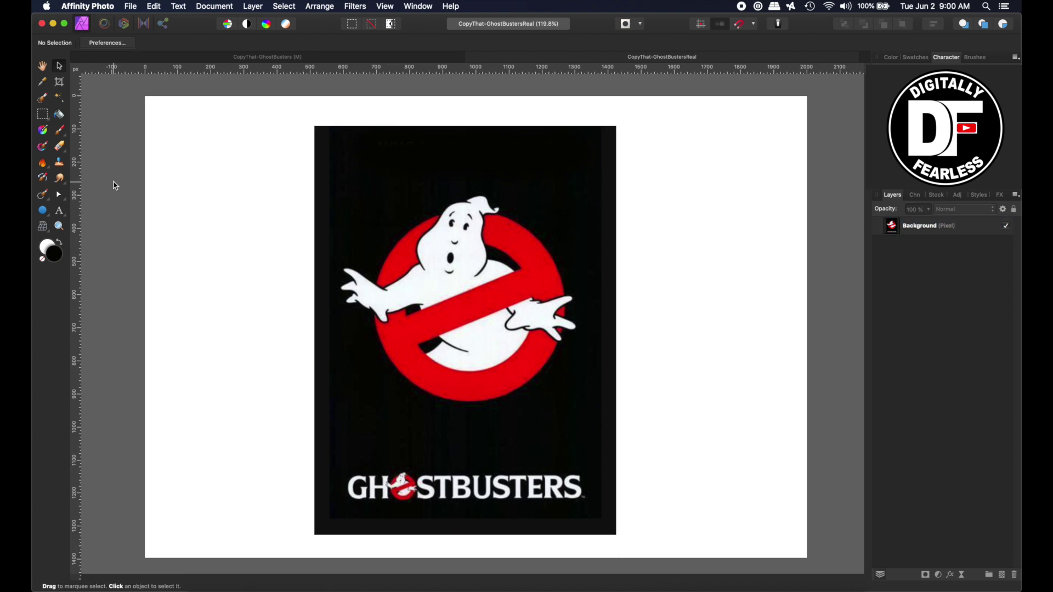
click(417, 225)
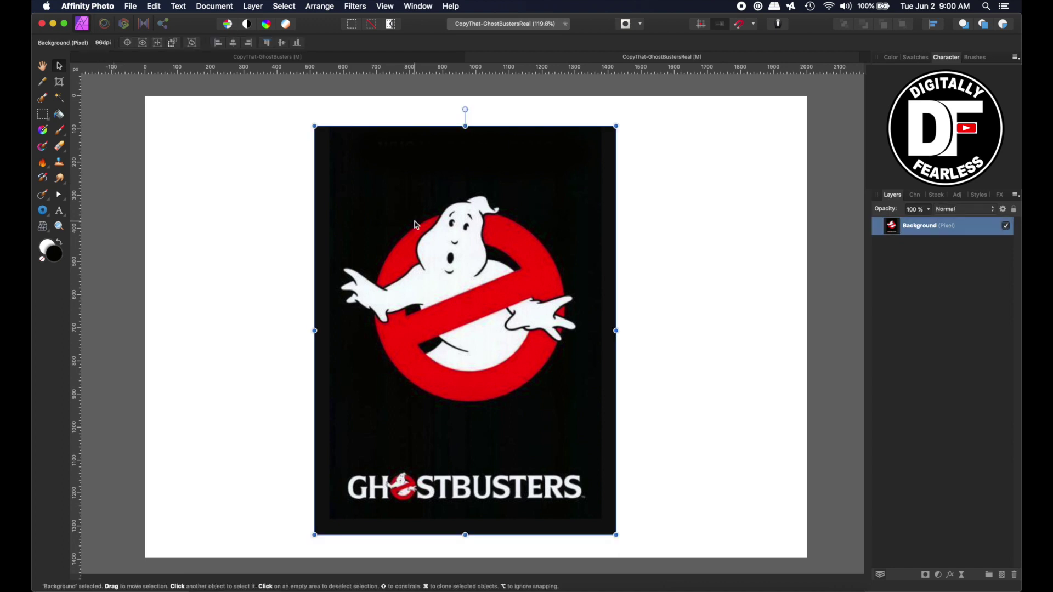
click(1014, 210)
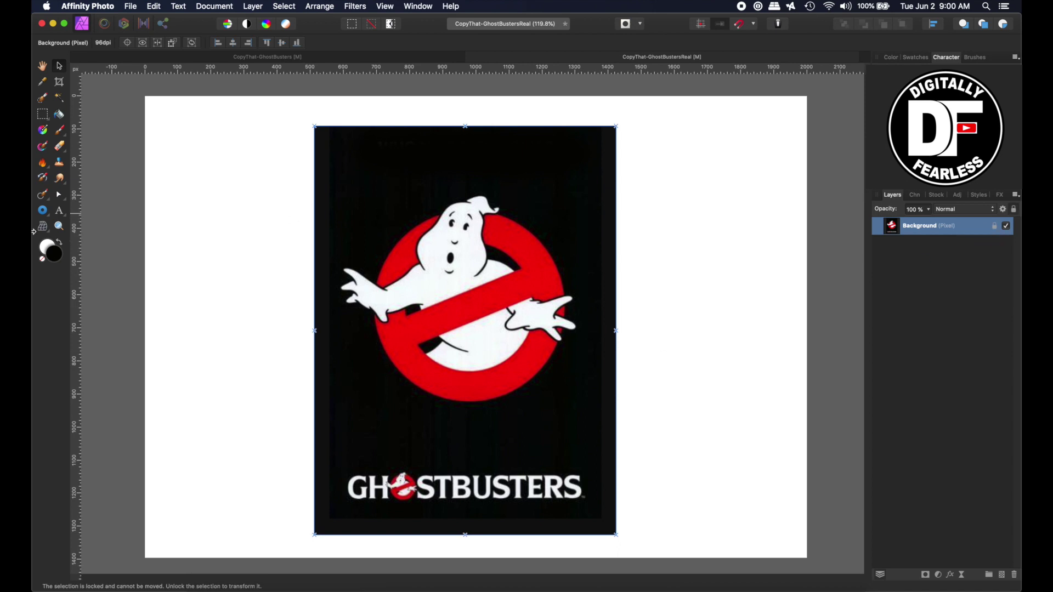
Step: Draw a donut over the logo's ring, sized to its outer edge, with Hole radius 67%
click(44, 211)
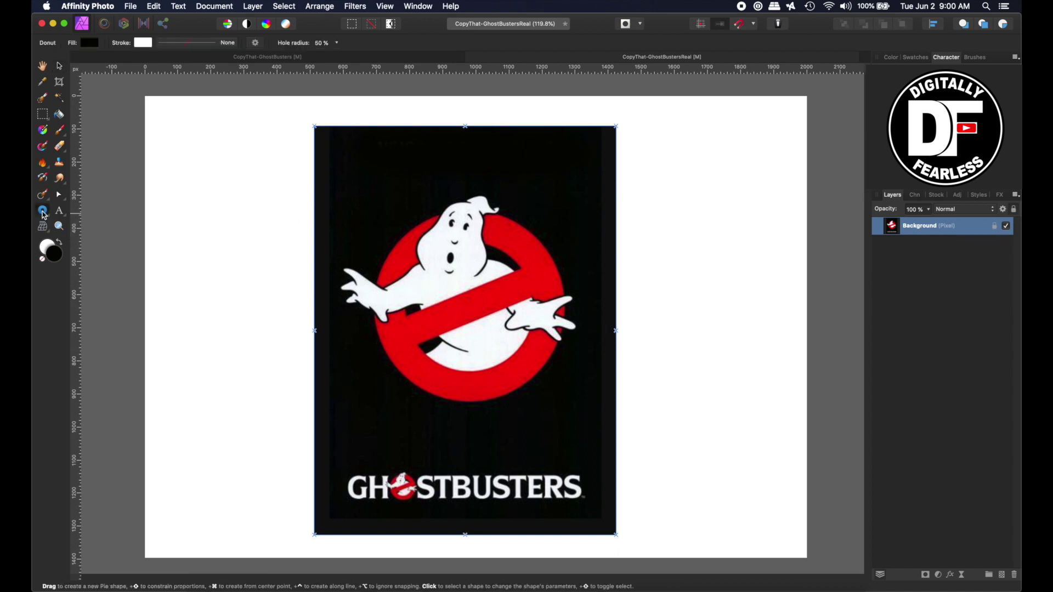
drag(373, 203, 548, 423)
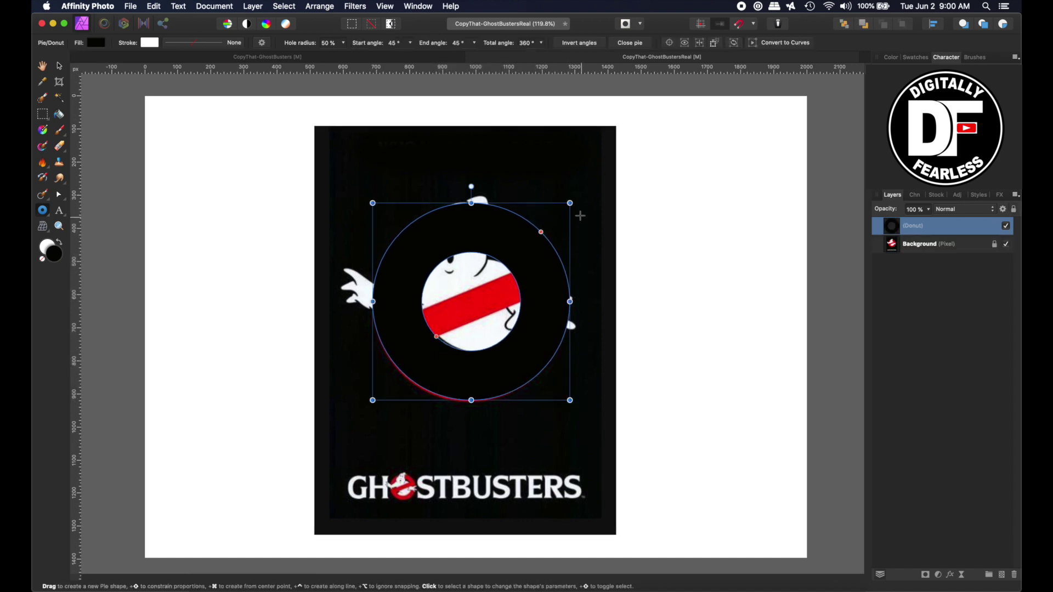
drag(572, 204, 563, 211)
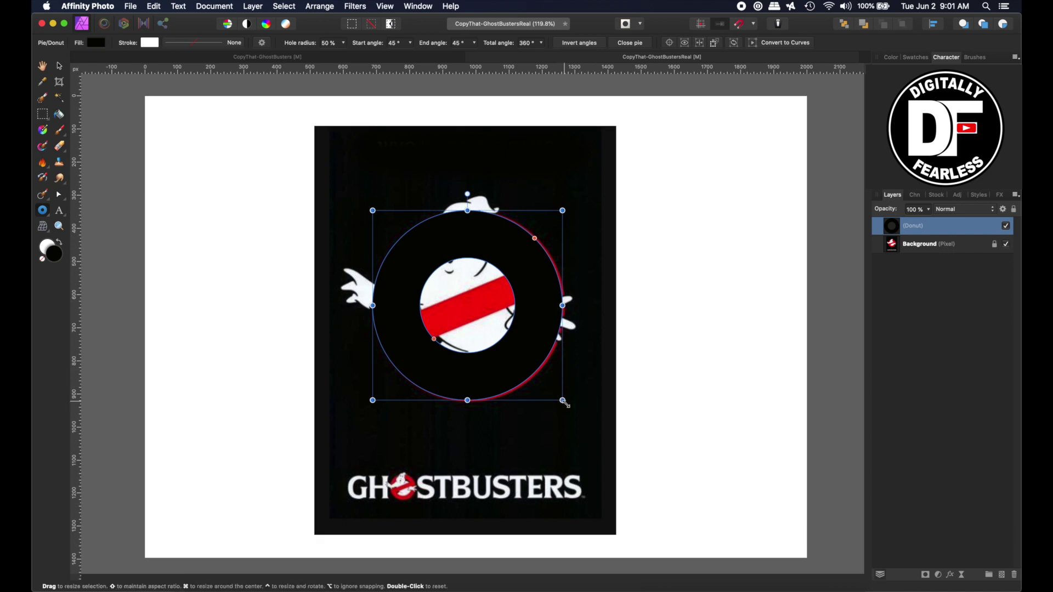
mouse_move(565, 402)
mouse_down()
mouse_move(557, 396)
mouse_move(565, 404)
mouse_up()
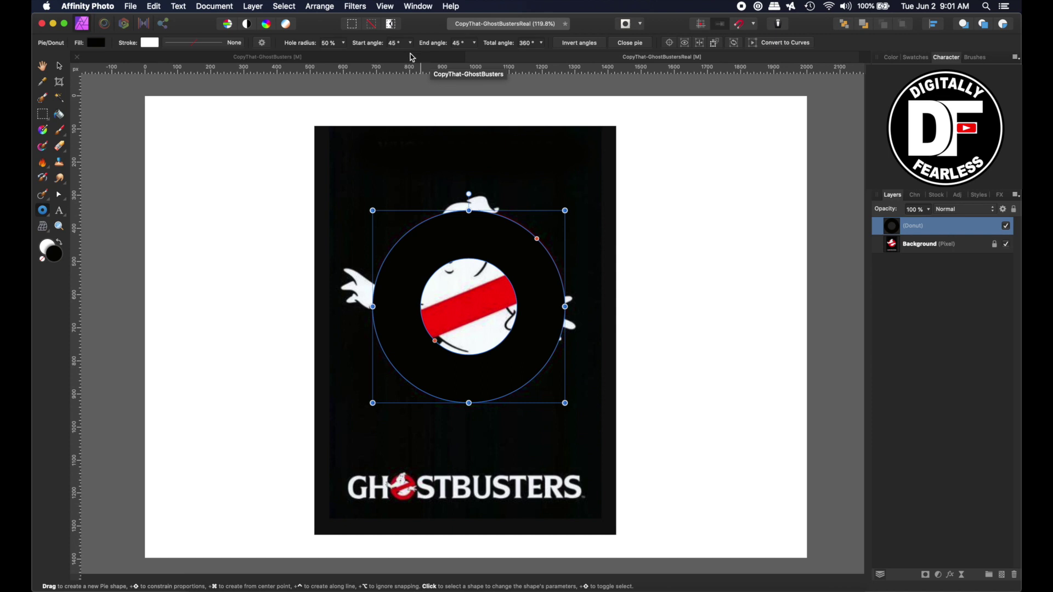
click(344, 43)
mouse_move(343, 59)
mouse_down()
mouse_move(373, 64)
mouse_move(359, 65)
mouse_up()
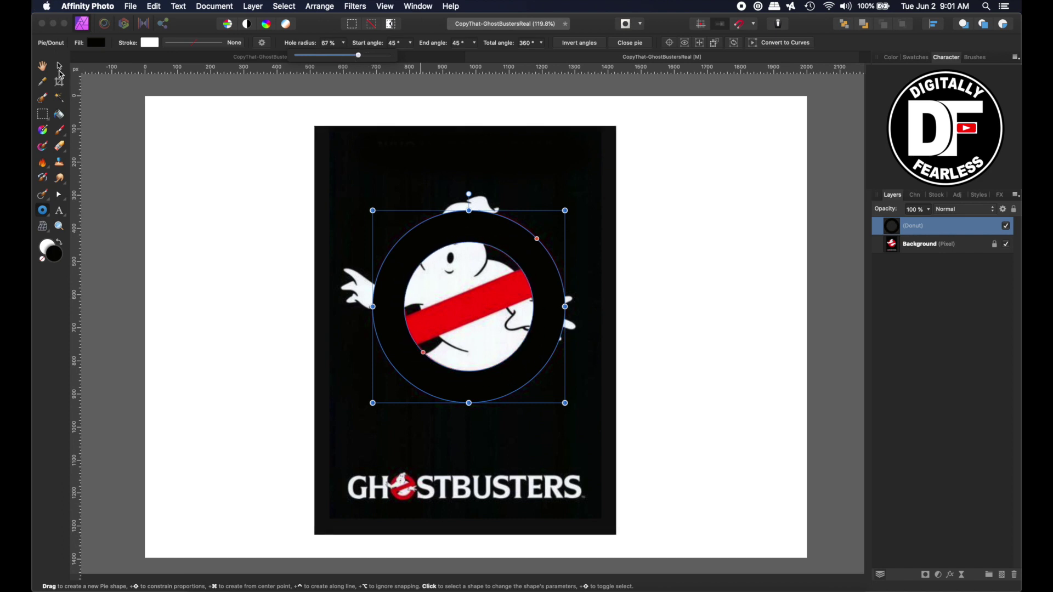
Step: Fill the donut with red sampled from the logo's ring
click(59, 68)
click(89, 43)
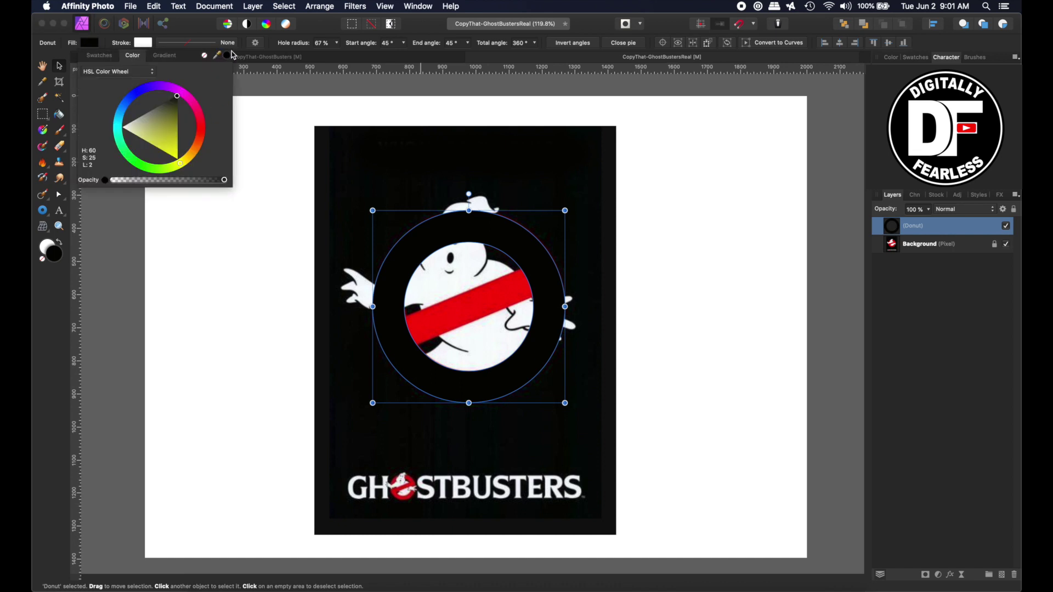
drag(230, 55, 449, 307)
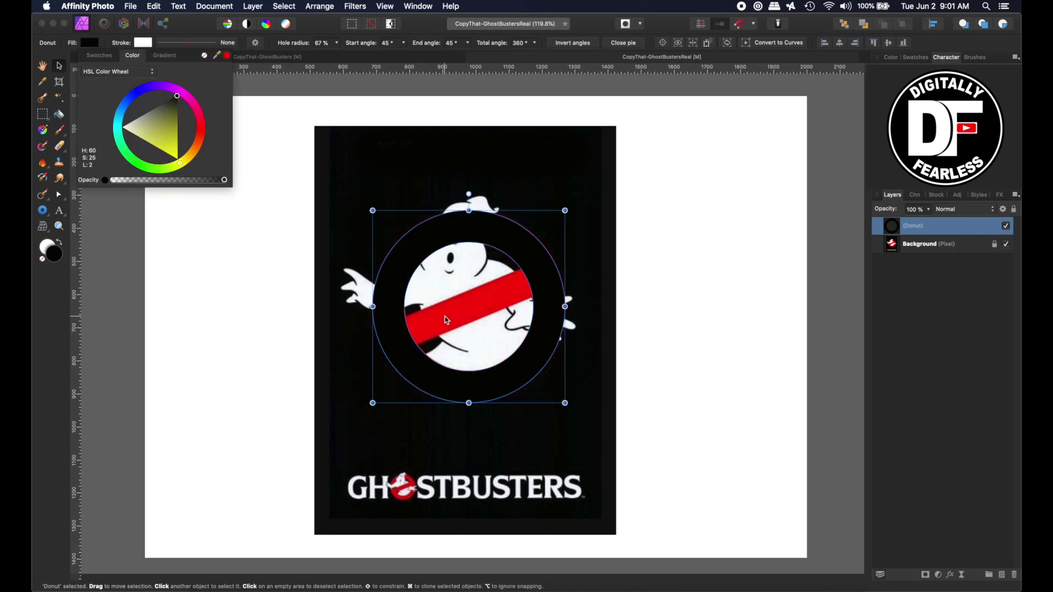
click(227, 55)
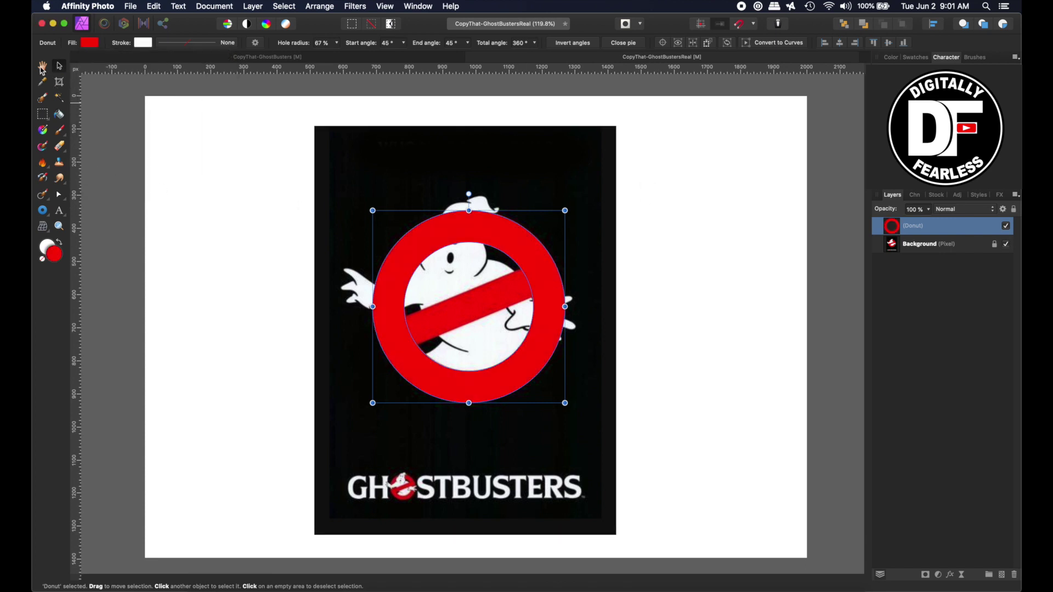
click(42, 66)
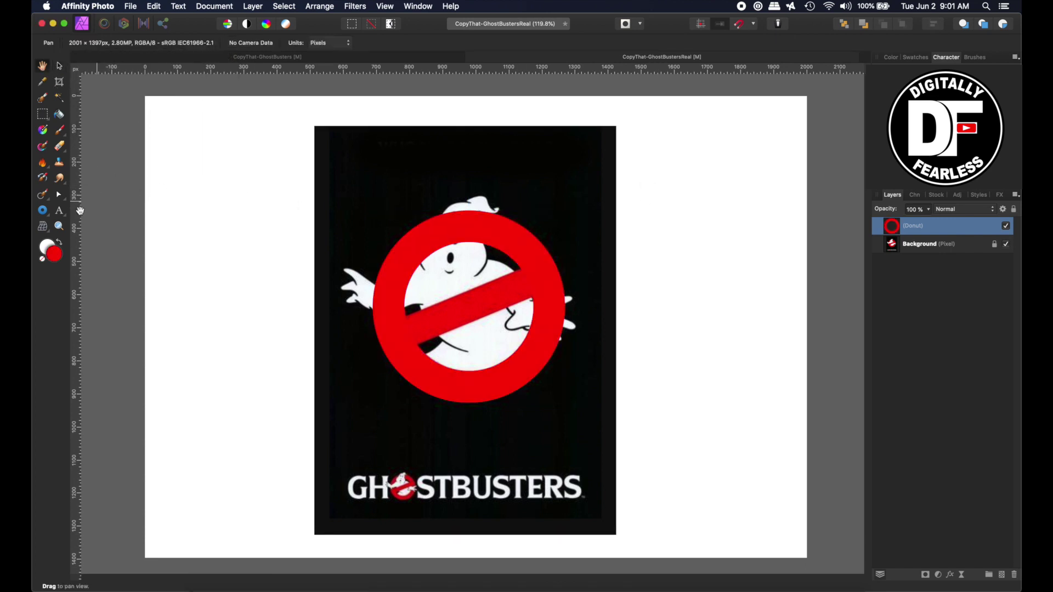
Step: Draw a rectangular bar across the logo, filled blue for contrast
click(42, 210)
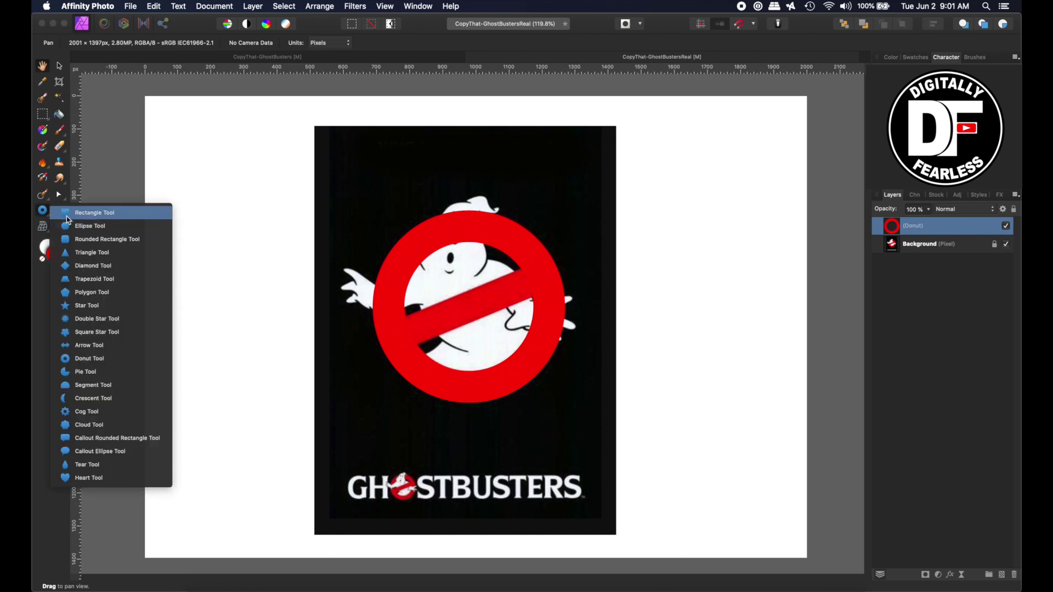
click(68, 215)
drag(381, 261, 577, 293)
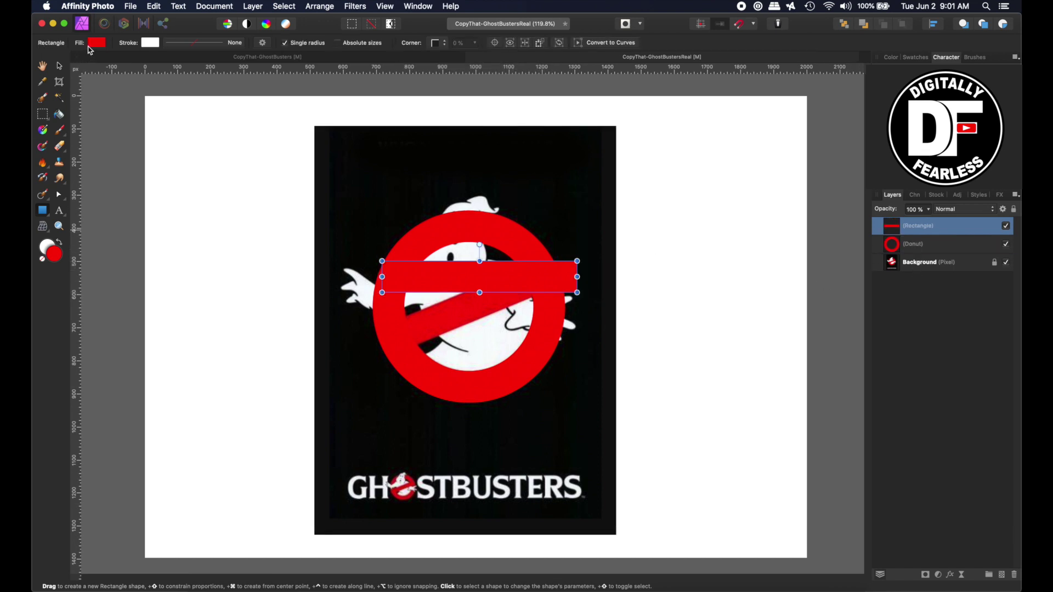
click(96, 43)
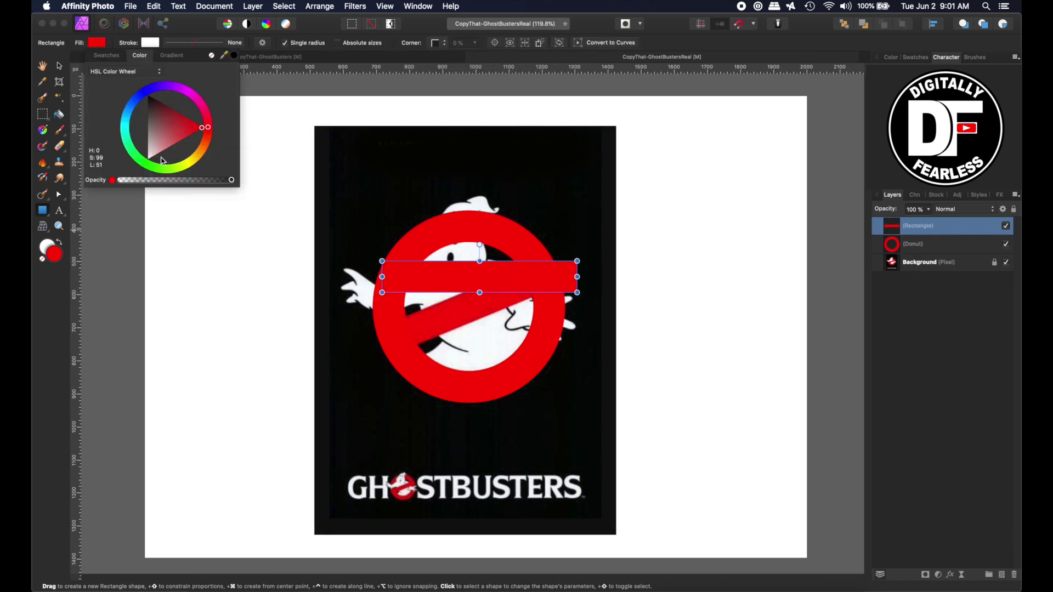
click(138, 99)
key(v)
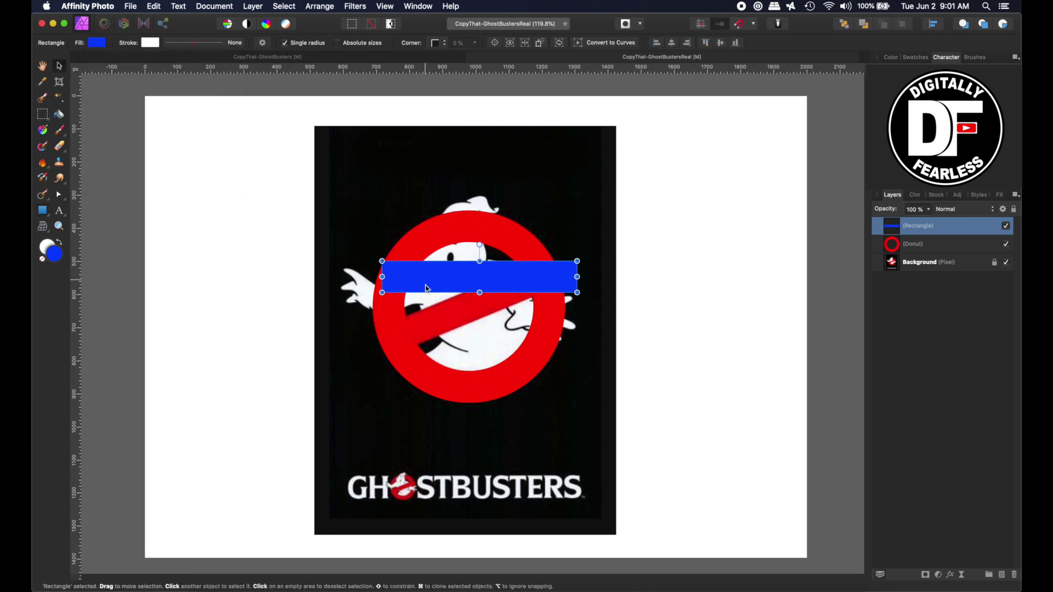
Step: Rotate, thin and shorten the semi-transparent bar to sit exactly over the logo's diagonal slash
drag(423, 285, 422, 309)
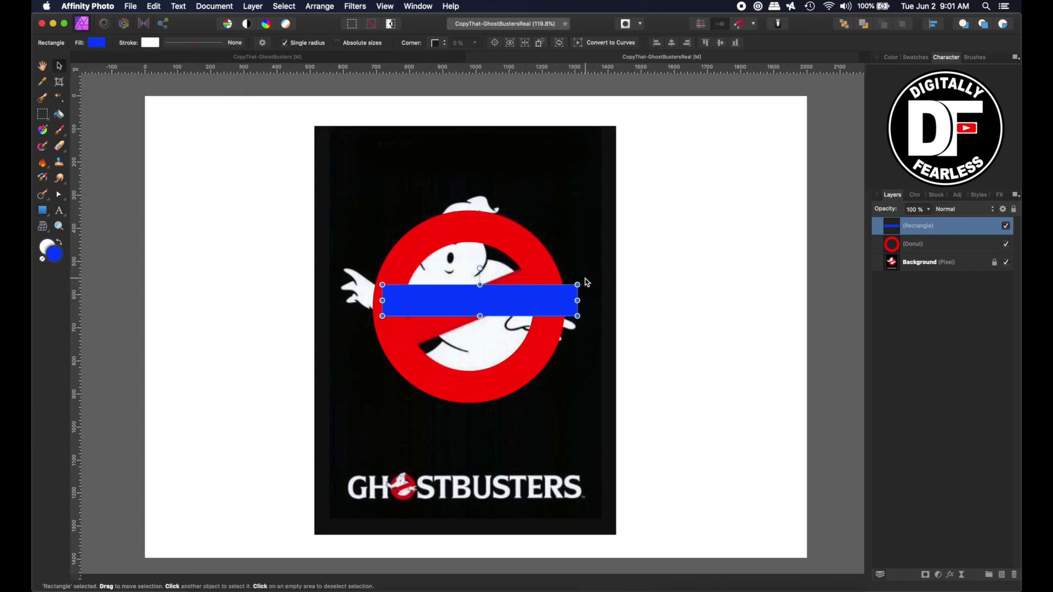
drag(583, 280, 558, 246)
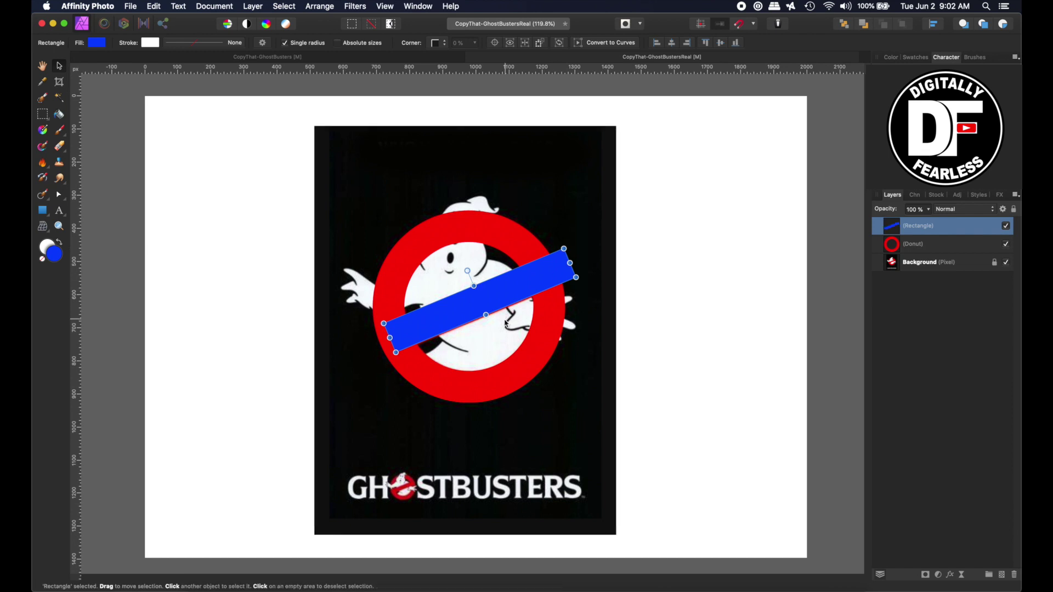
drag(890, 212, 861, 212)
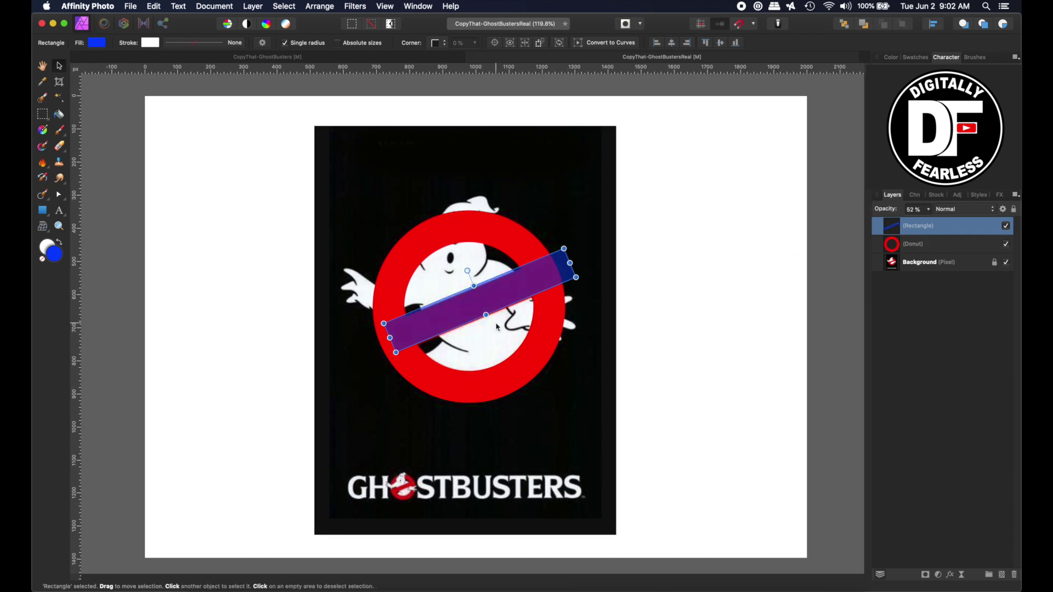
drag(496, 325, 498, 327)
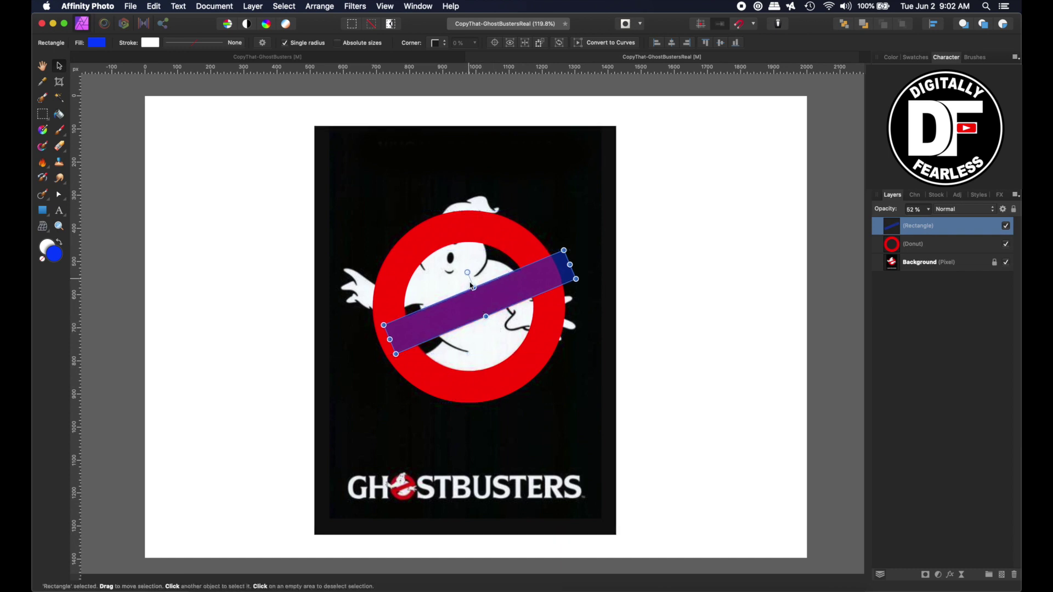
drag(475, 291, 475, 287)
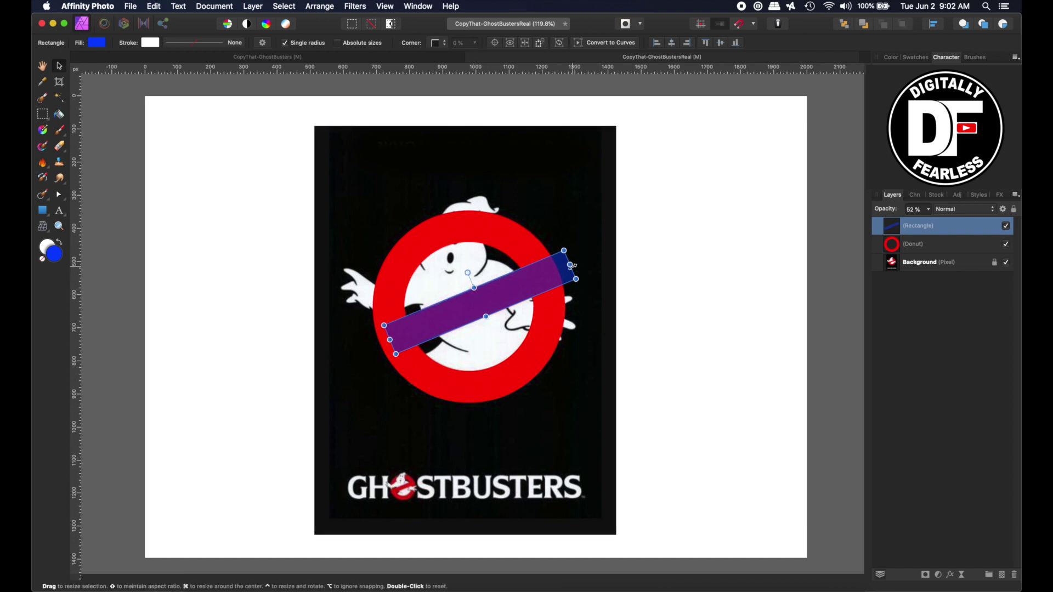
drag(571, 264, 552, 273)
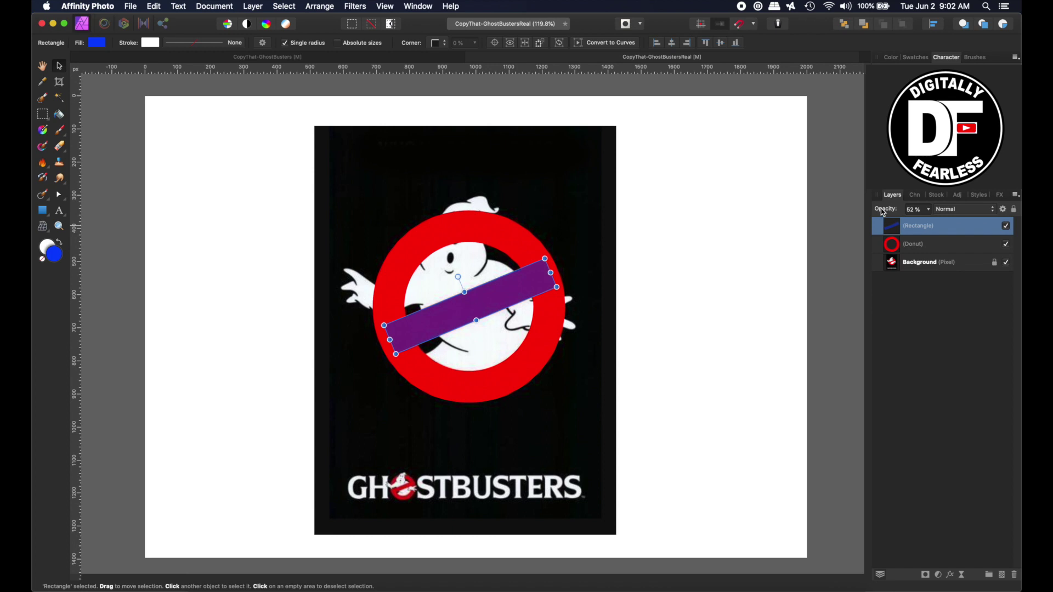
Step: Restore the bar to full opacity and fill it with red sampled from the donut
key(0)
click(97, 43)
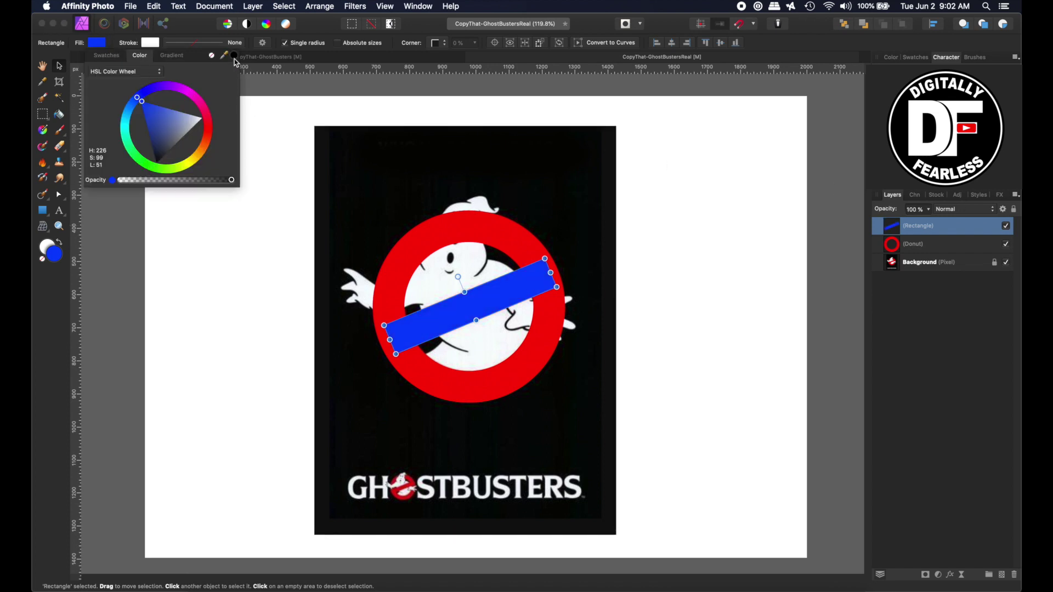
drag(235, 56, 396, 233)
click(233, 57)
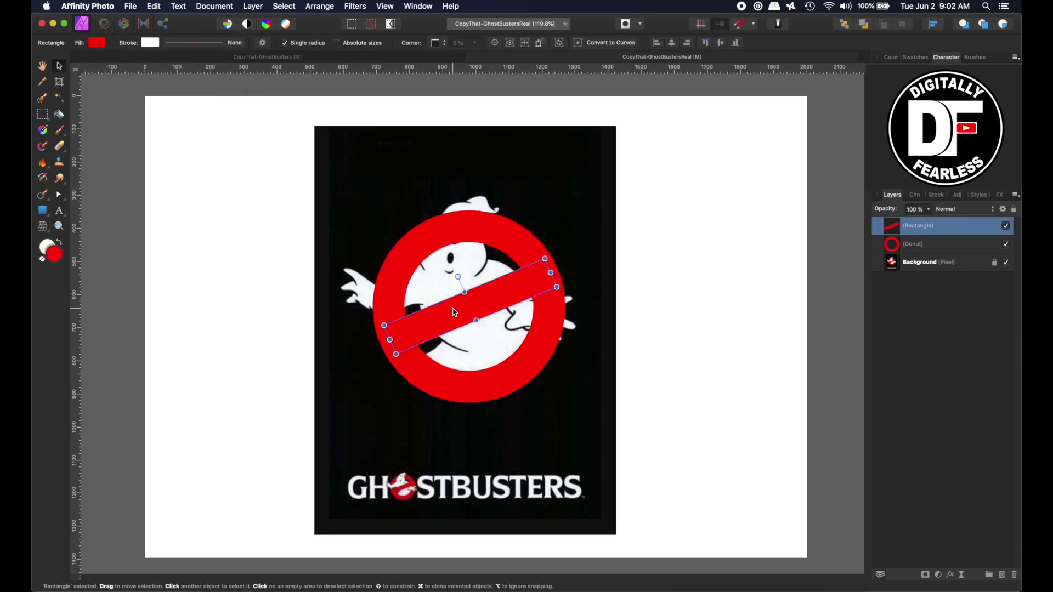
Step: Merge bar and donut with Layer > Geometry > Add, then hide the resulting Curves layer
shift+click(434, 242)
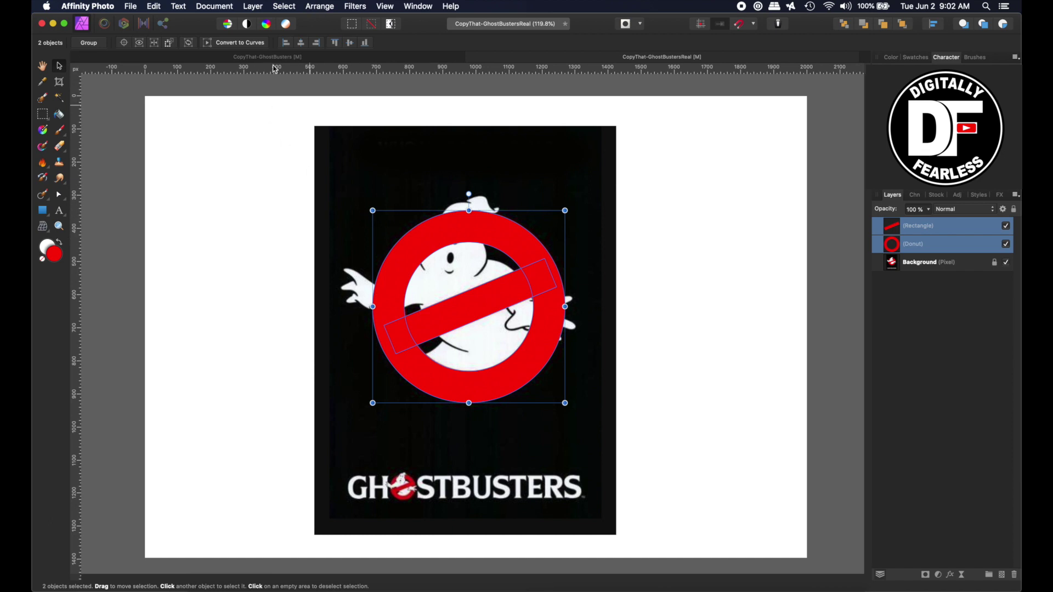
click(248, 7)
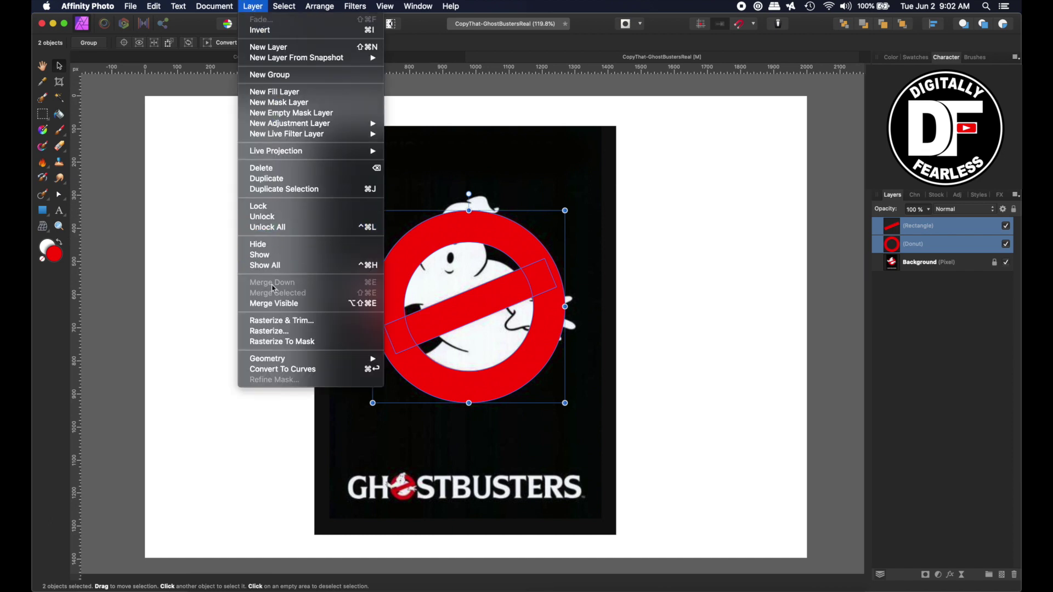
mouse_move(282, 359)
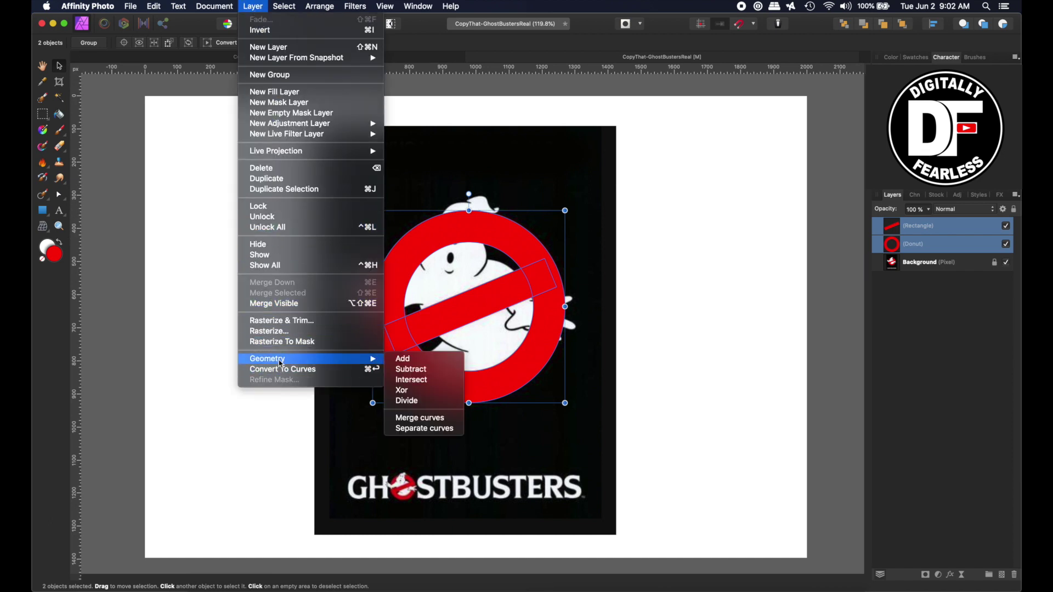
click(417, 363)
key(super+d)
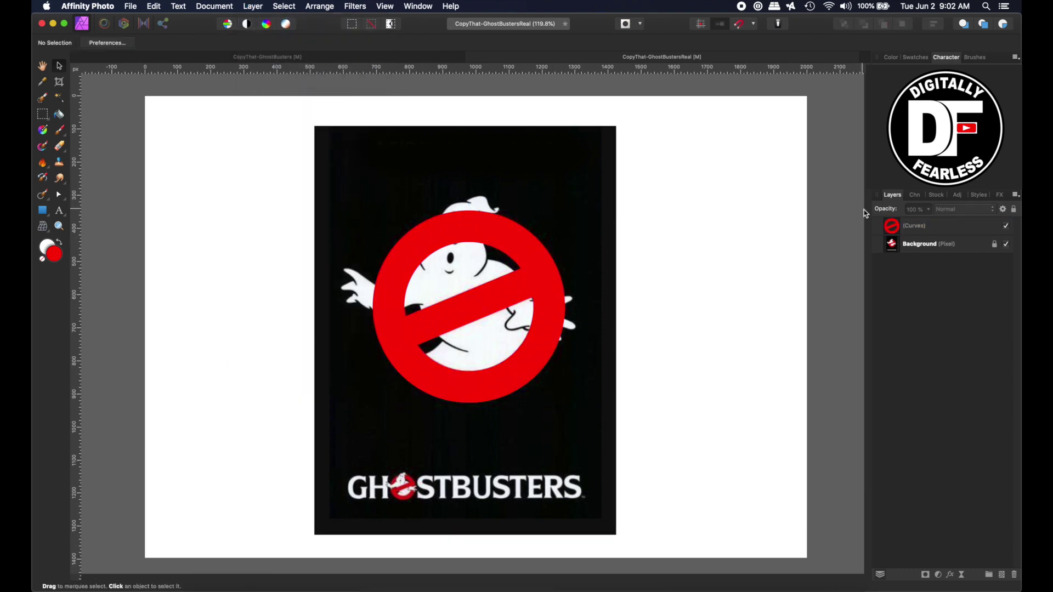
click(1007, 226)
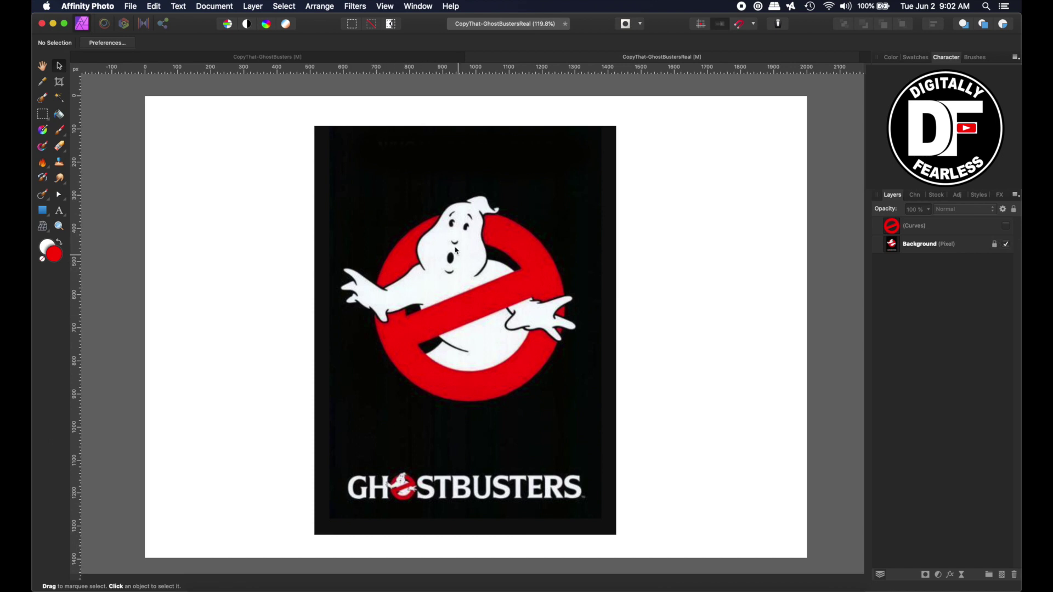
Step: Zoom in on the ghost's face and trace its open mouth with a tilted black ellipse
click(59, 226)
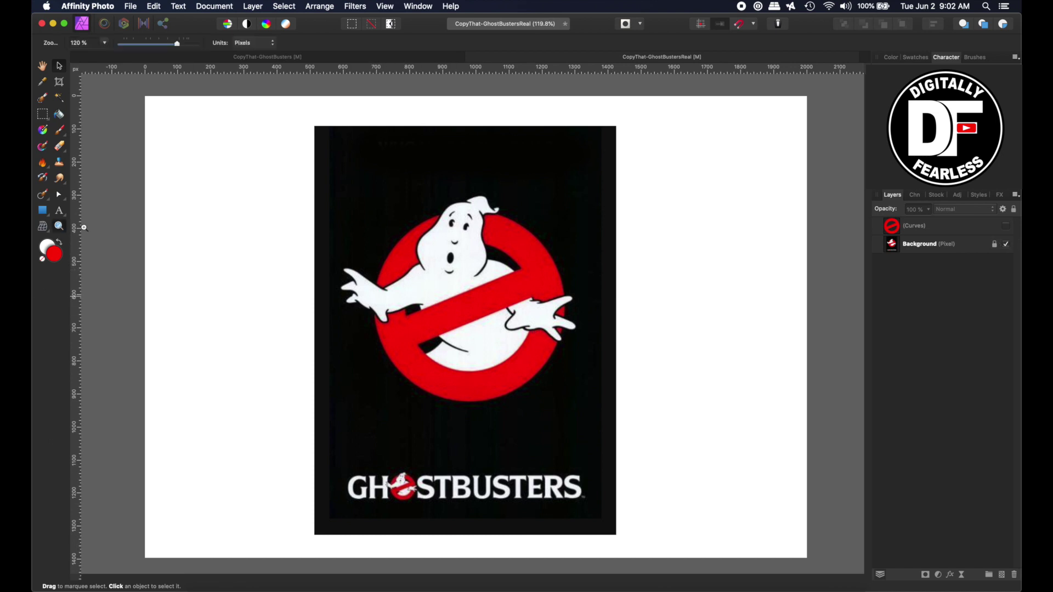
click(460, 229)
click(461, 229)
click(460, 230)
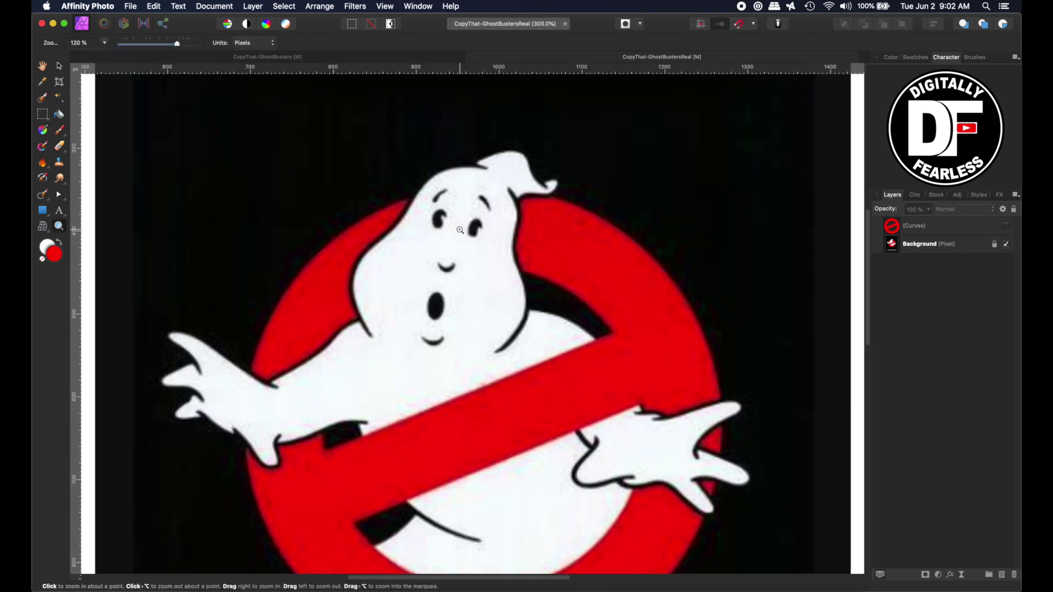
click(42, 213)
click(75, 226)
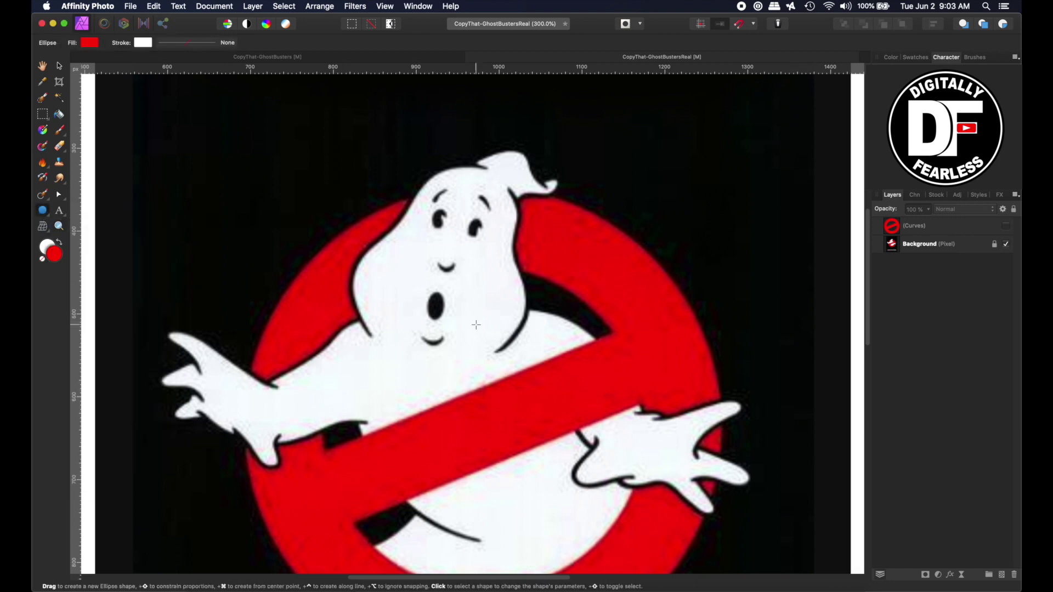
drag(426, 288, 444, 318)
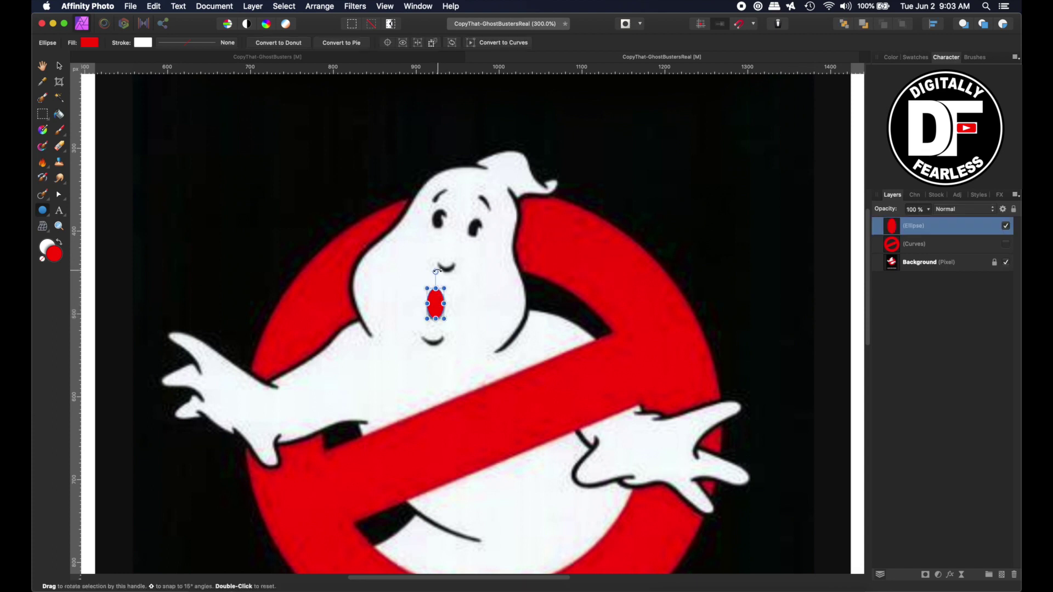
drag(442, 270, 437, 294)
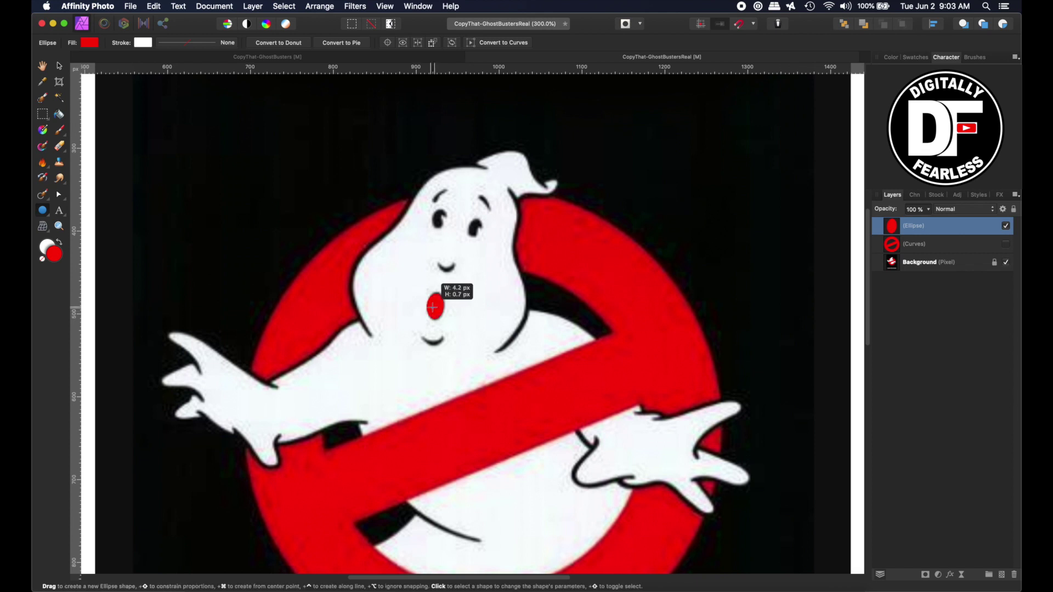
click(89, 42)
drag(139, 112, 141, 85)
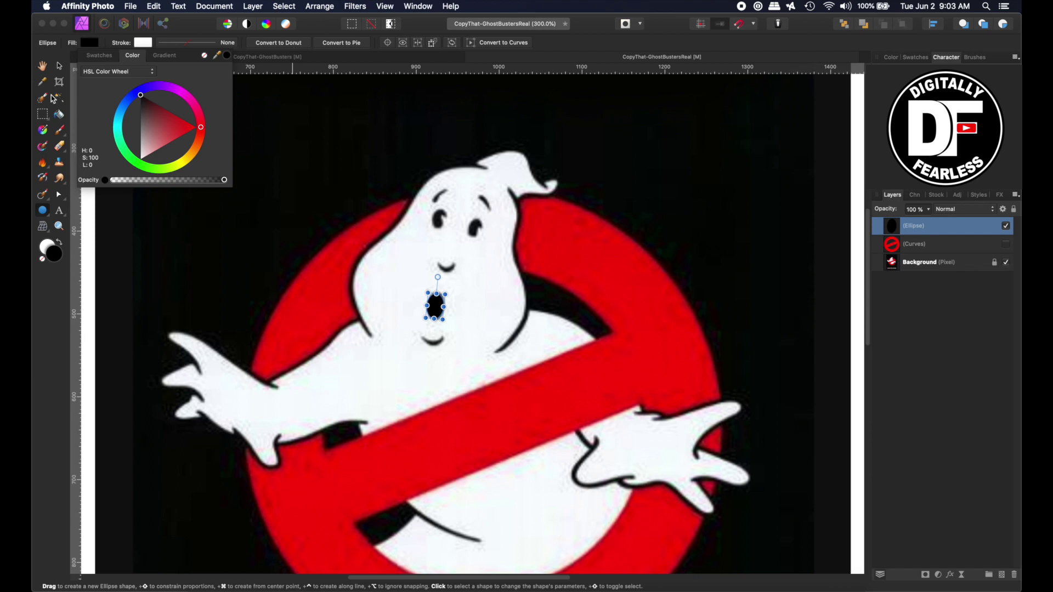
Step: Option-drag a copy of the mouth ellipse up onto the ghost's left eye
click(59, 66)
click(484, 282)
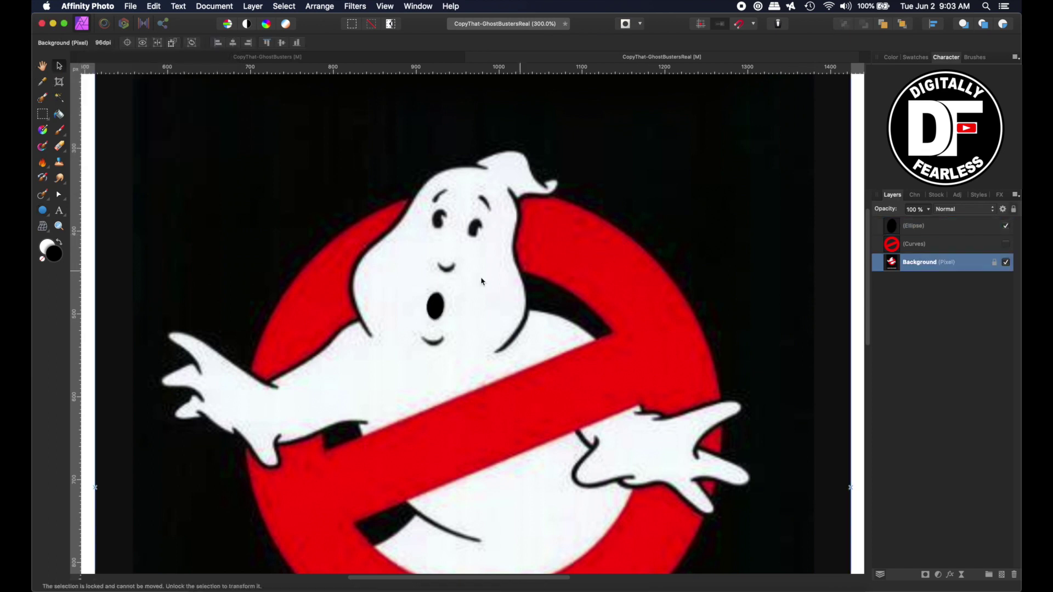
click(434, 306)
drag(434, 306, 438, 217)
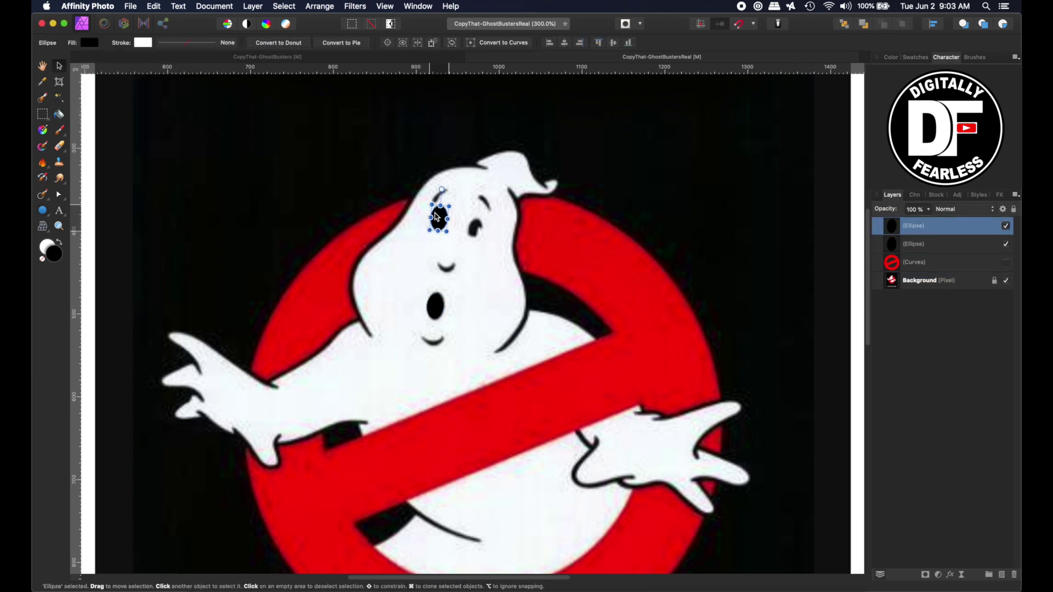
Step: Make the eye ellipse blue at 52% opacity, zoomed in on the eye
click(91, 42)
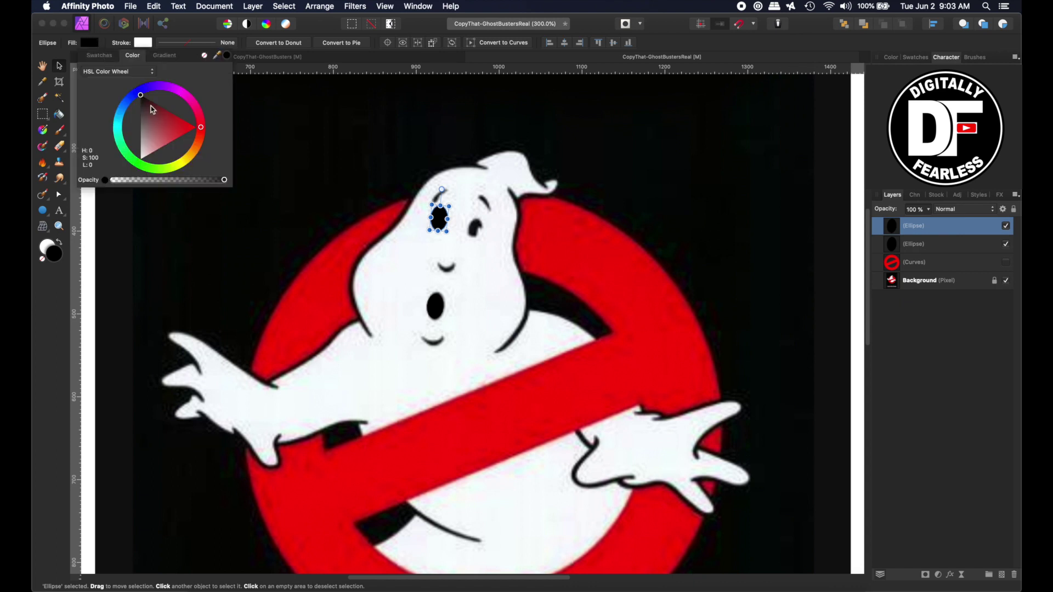
click(122, 111)
click(59, 225)
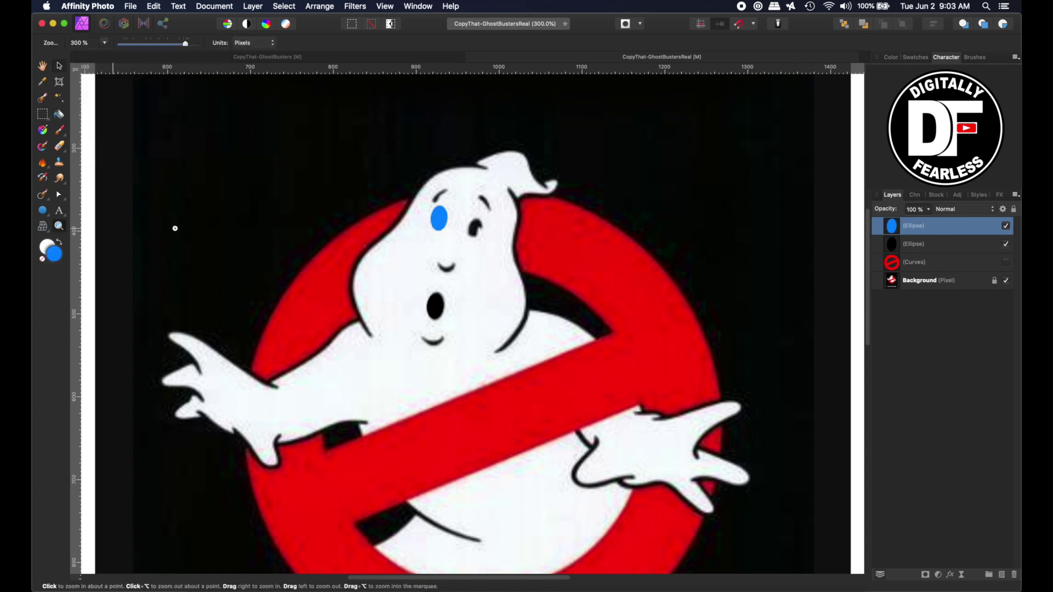
click(434, 228)
click(434, 228)
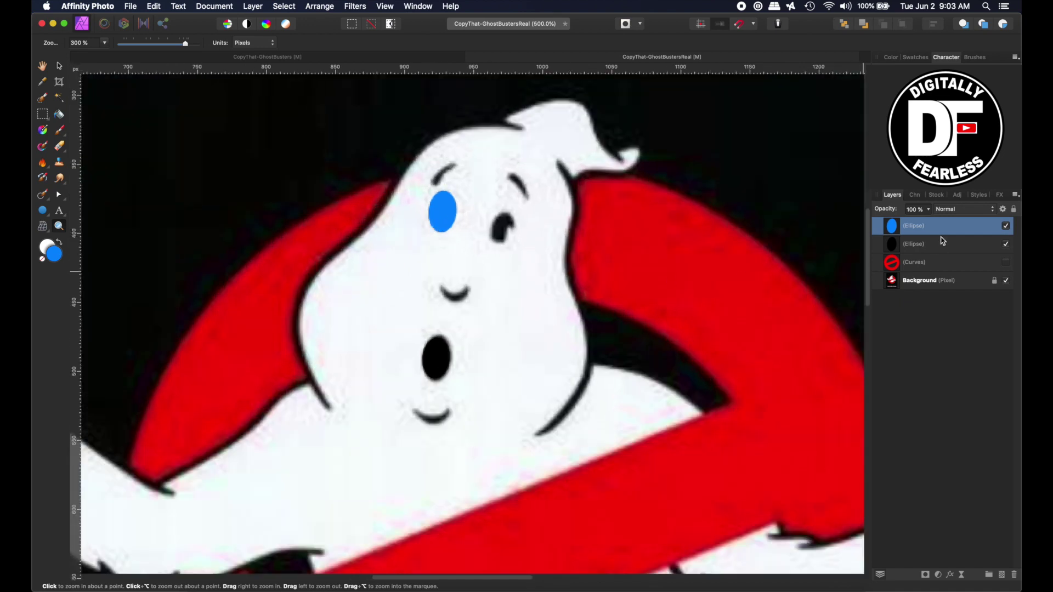
drag(890, 213, 862, 210)
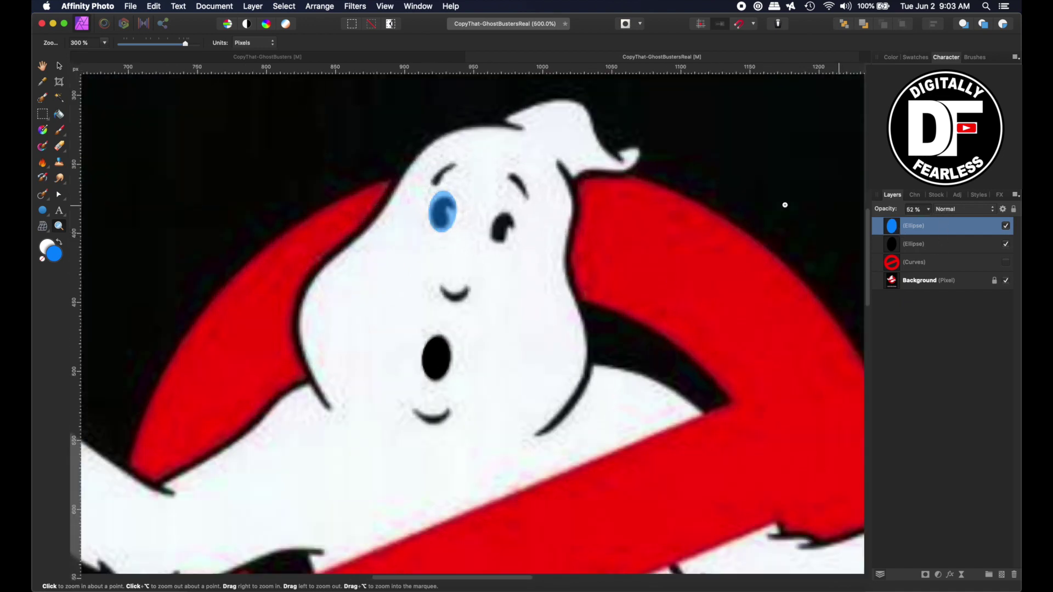
Step: Shorten and tilt the blue ellipse to fit the ghost's left eye
click(61, 65)
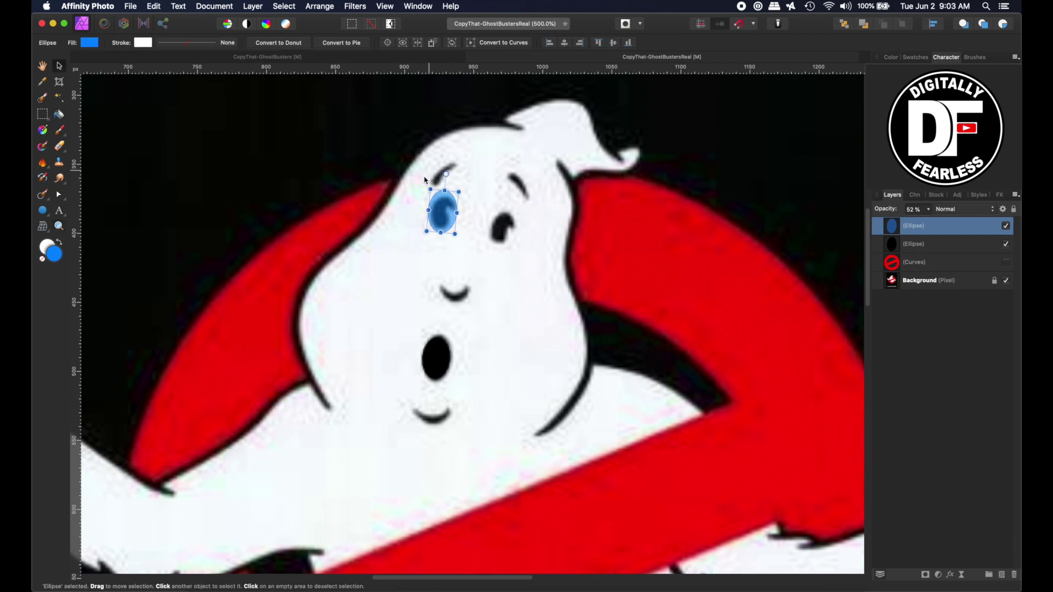
drag(445, 191, 444, 196)
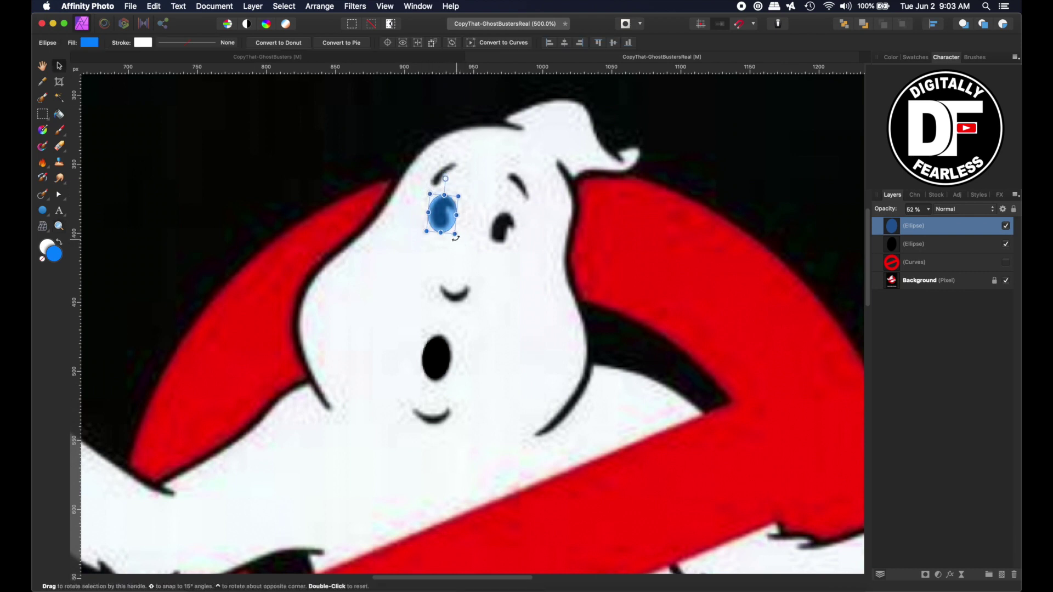
drag(453, 239, 456, 214)
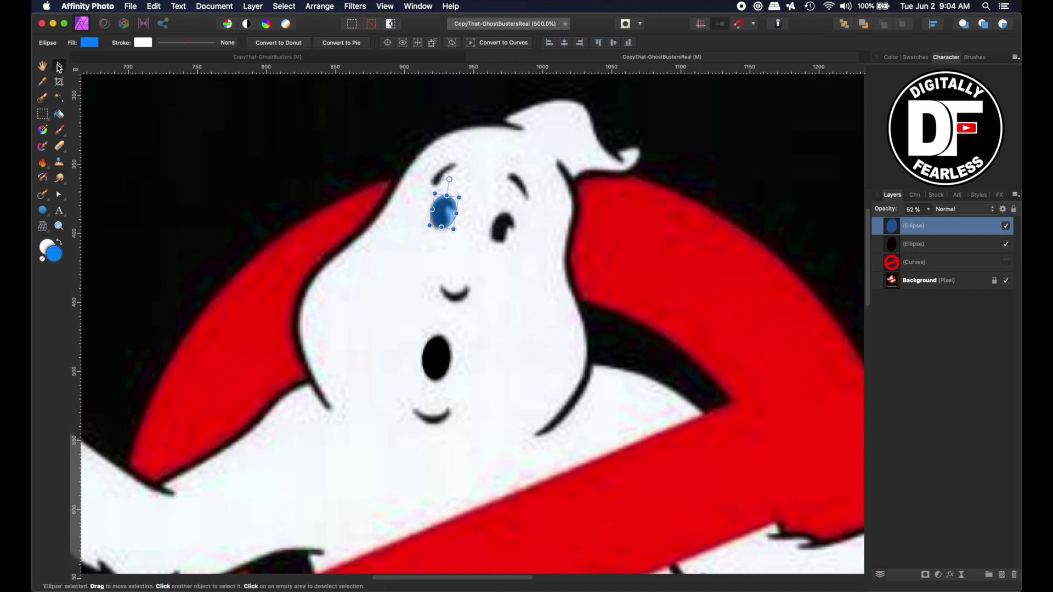
Step: Convert the eye ellipse to curves and add a sharp node to notch its lower edge
click(477, 44)
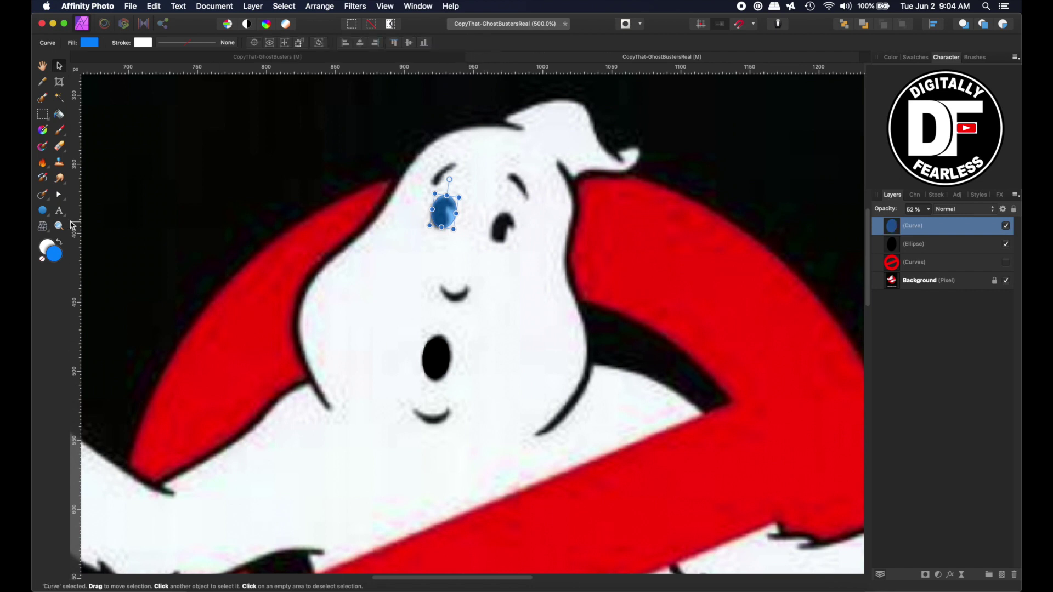
scroll(71, 225, up, 5)
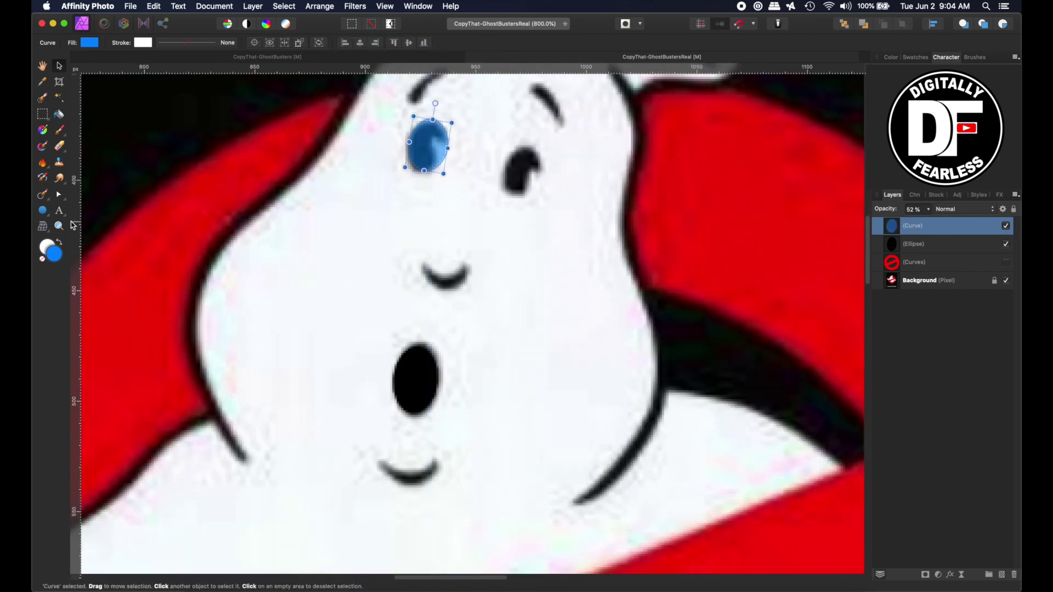
drag(91, 226, 87, 384)
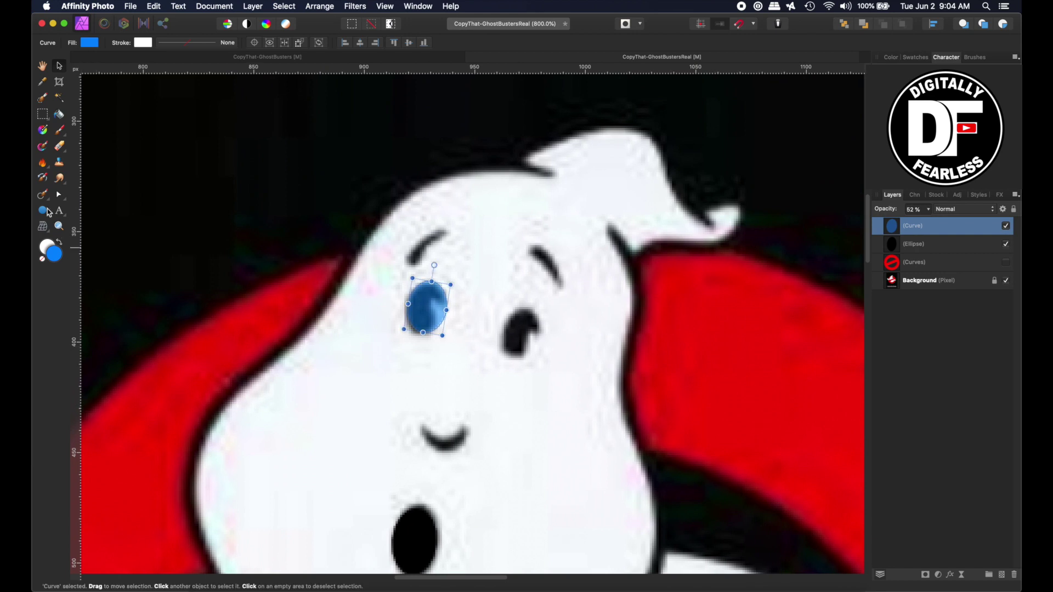
click(60, 196)
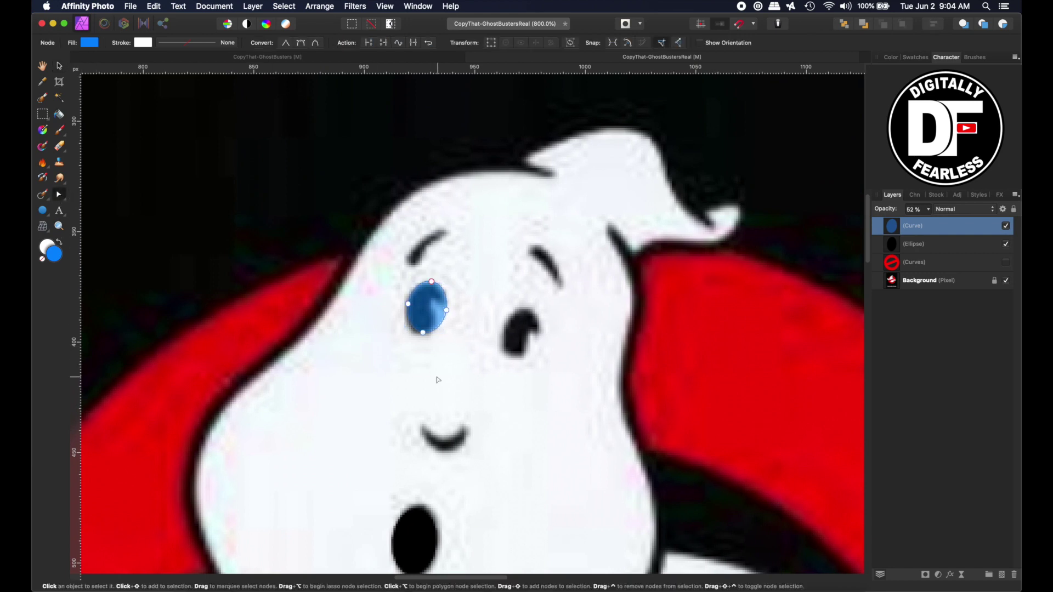
click(433, 333)
click(288, 46)
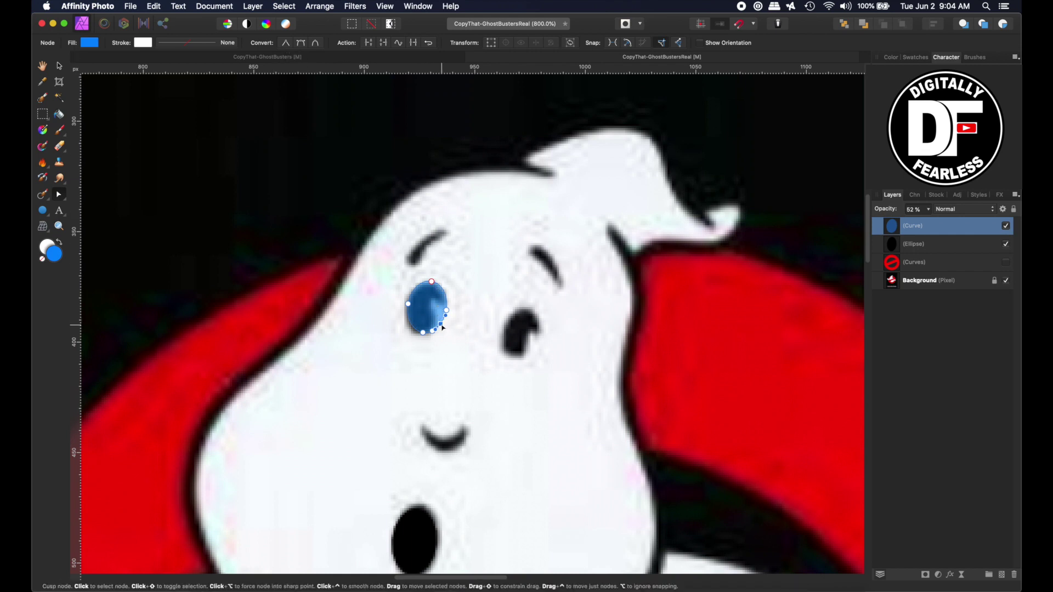
drag(441, 325, 436, 305)
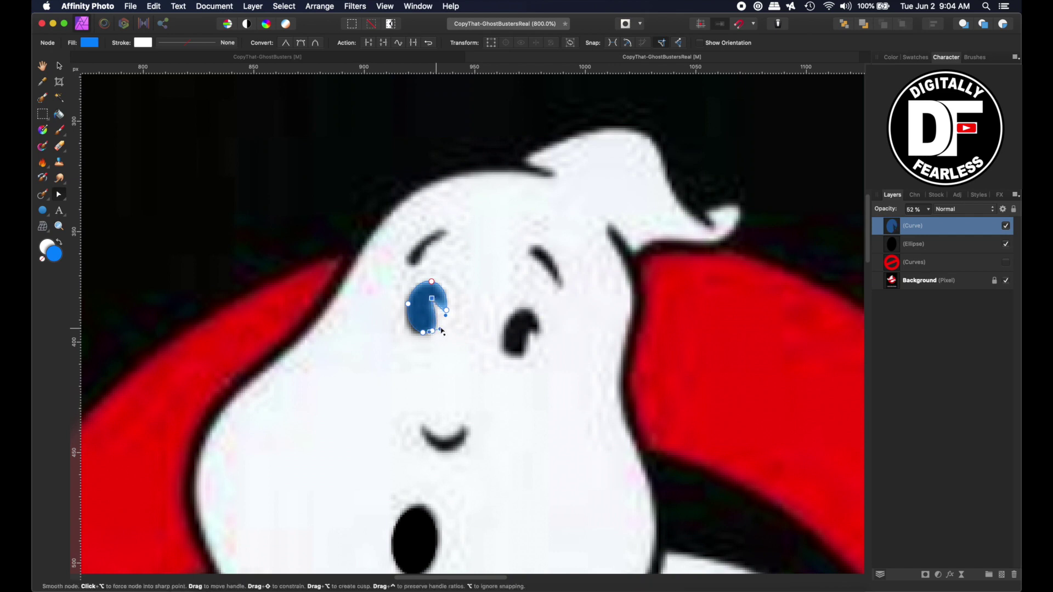
drag(442, 331, 447, 316)
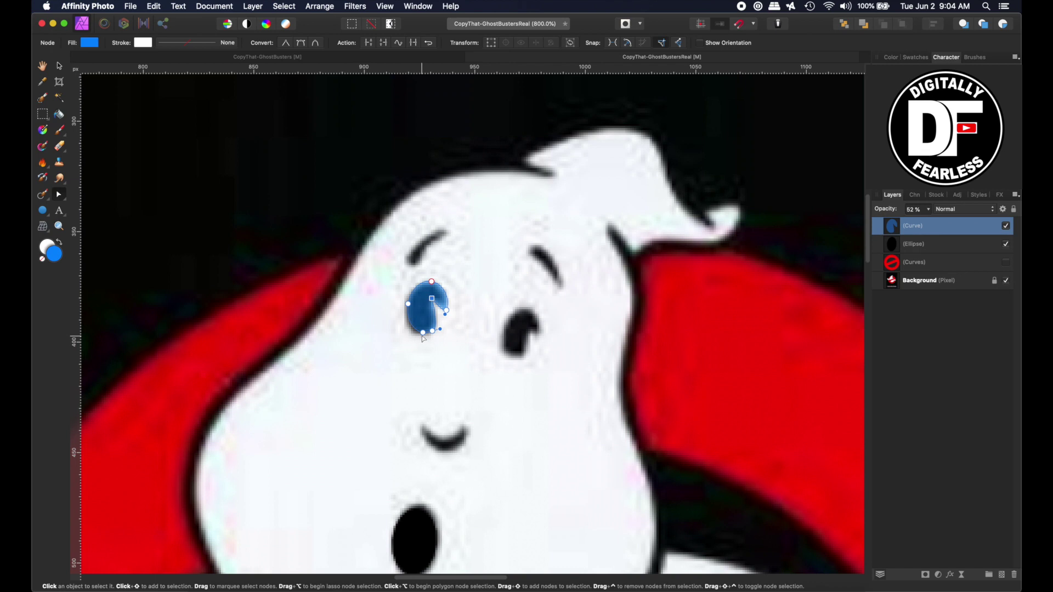
click(414, 334)
Step: Fill the notched eye shape solid black at 100% opacity
click(59, 67)
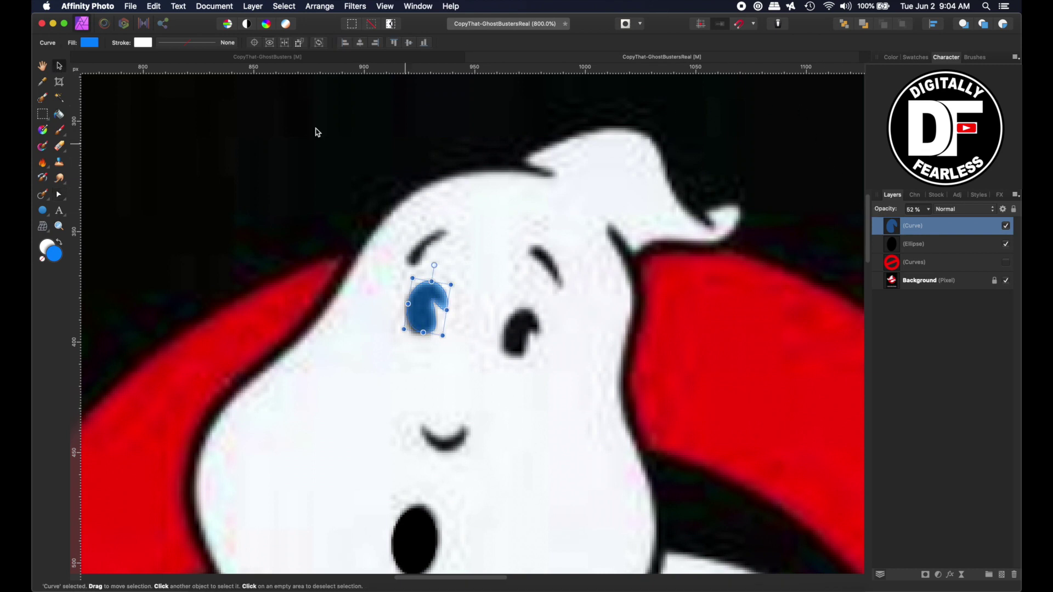
click(88, 42)
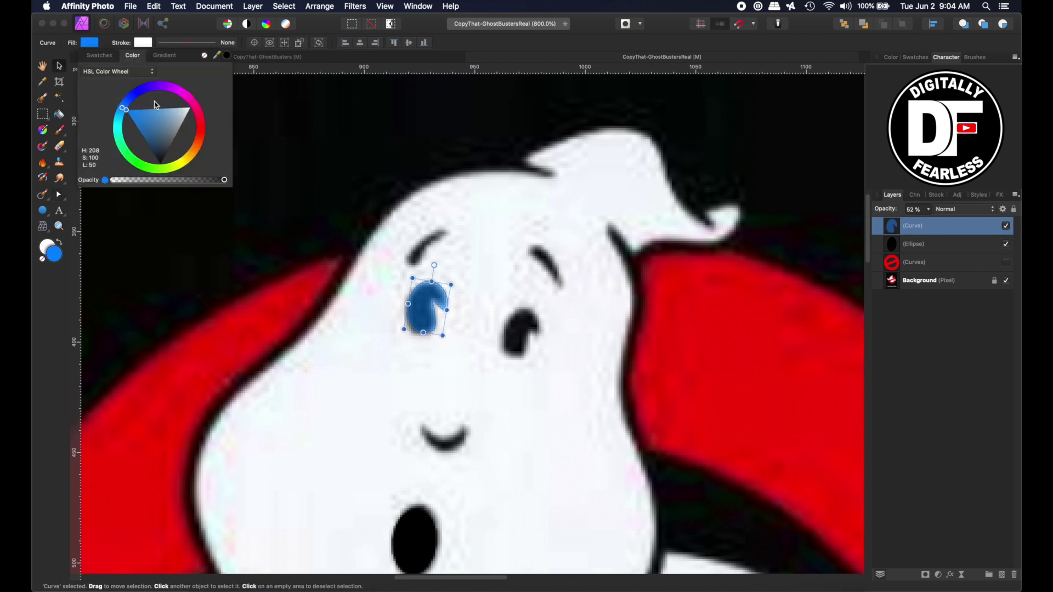
drag(157, 105, 161, 164)
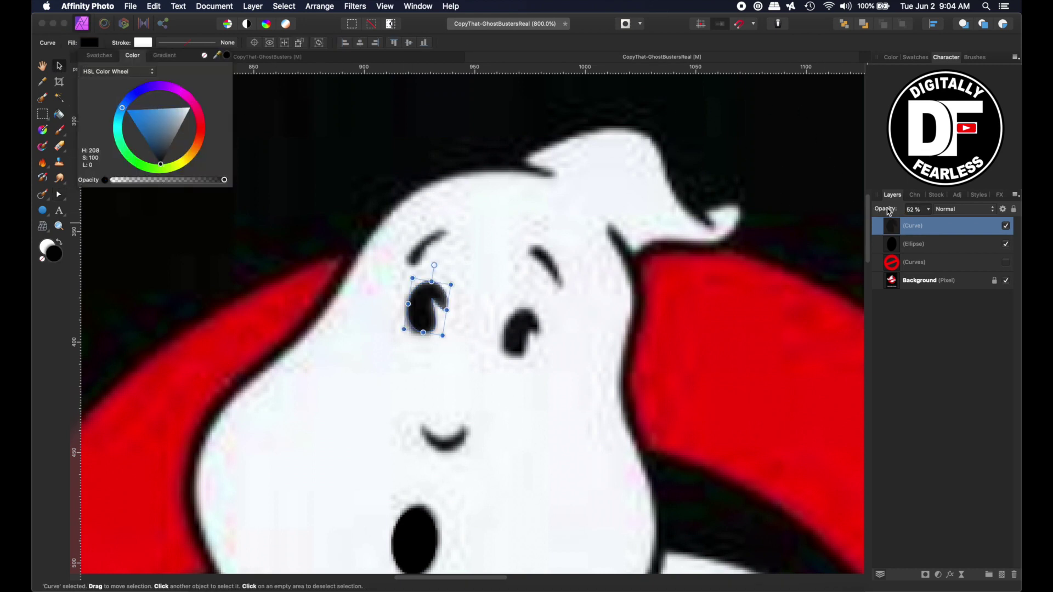
drag(889, 212, 965, 213)
click(233, 152)
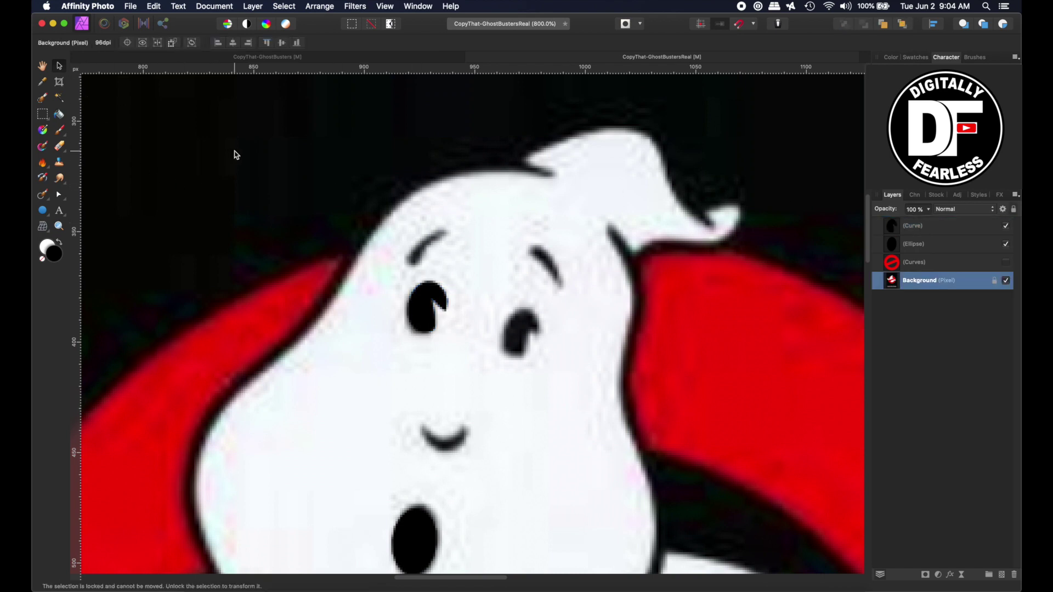
Step: Duplicate the black eye and move the copy over the ghost's right eye at full opacity
click(415, 310)
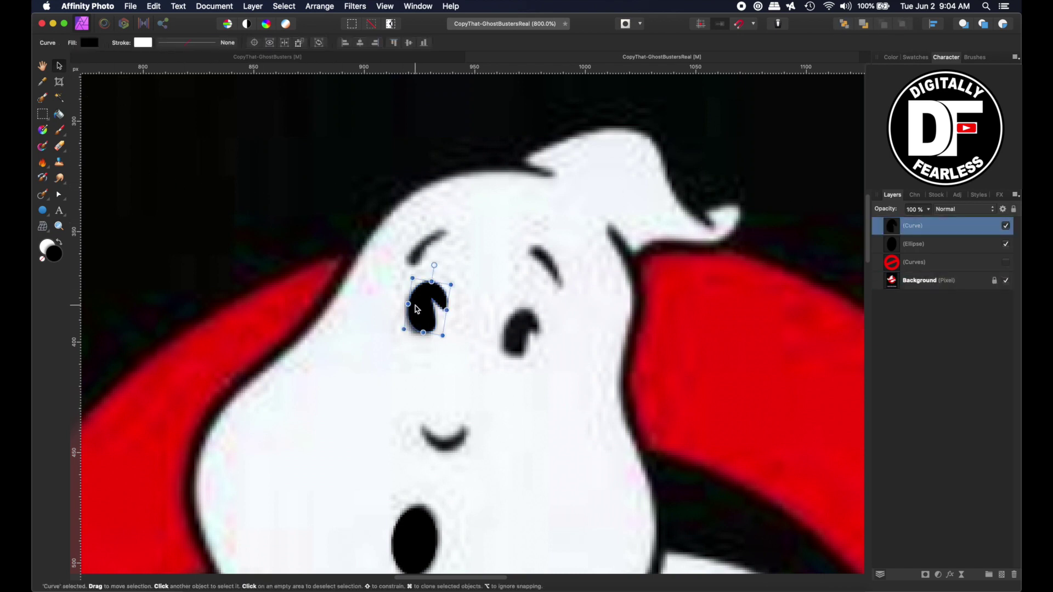
key(cmd+j)
drag(423, 307, 518, 332)
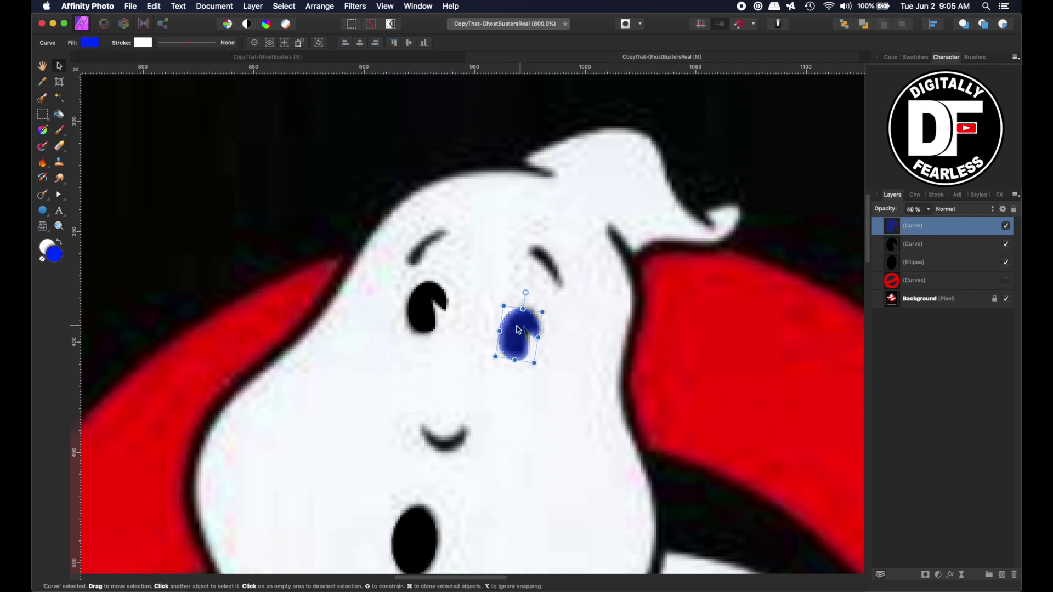
key(a)
key(4)
key(6)
key(0)
key(v)
click(43, 211)
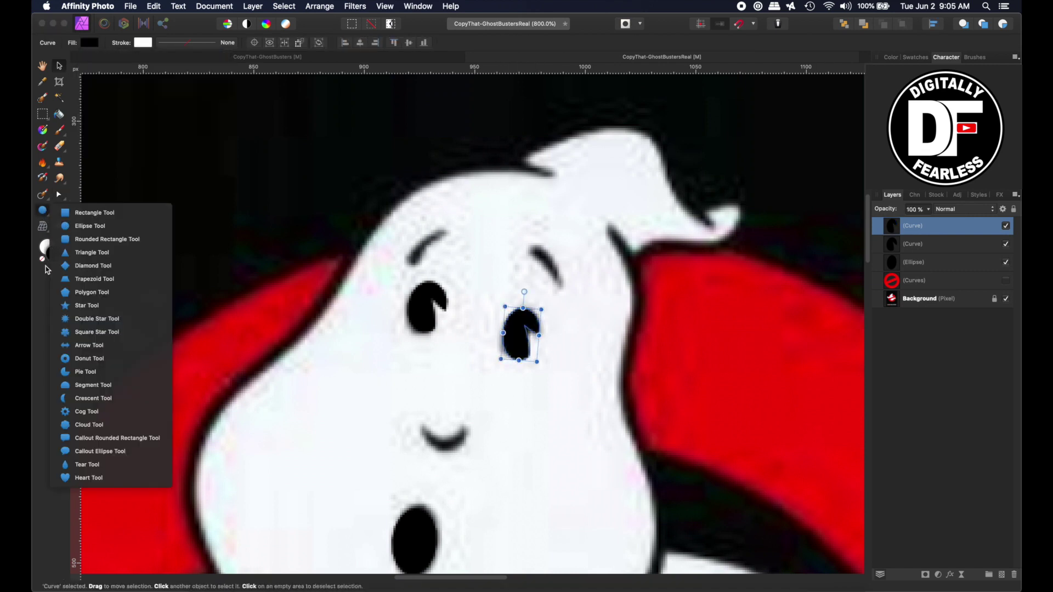
Step: Draw a blue crescent, rotate it into a smile, and place it over the ghost's mouth
click(83, 398)
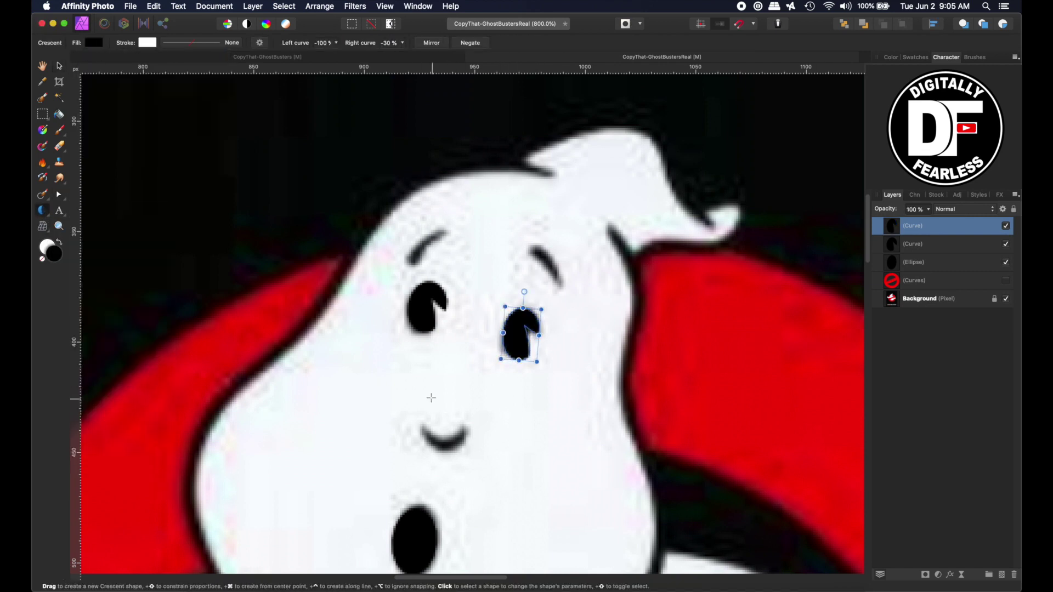
drag(428, 394, 460, 453)
click(59, 66)
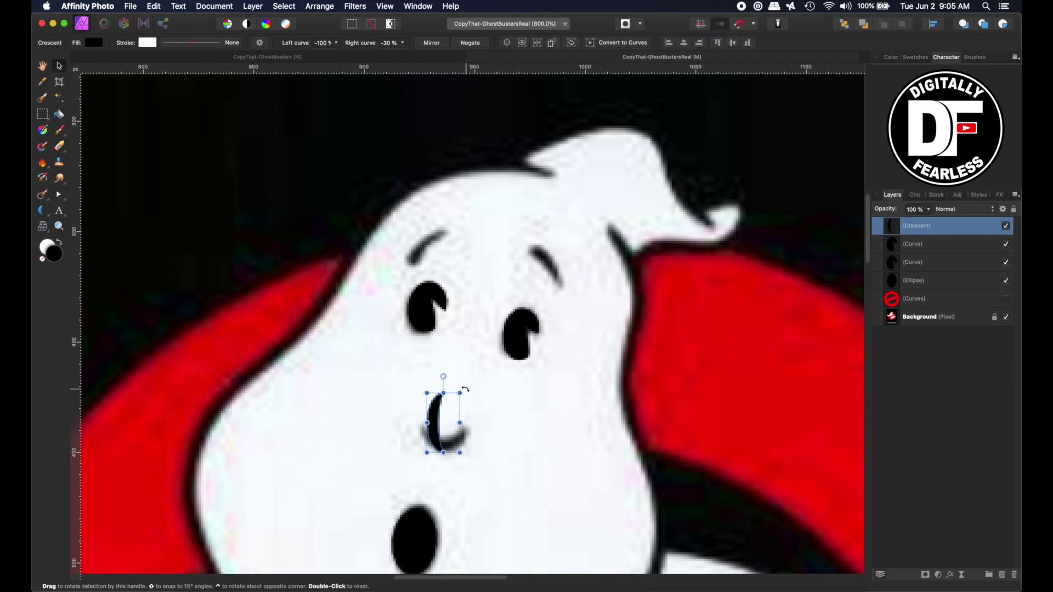
drag(443, 376, 397, 424)
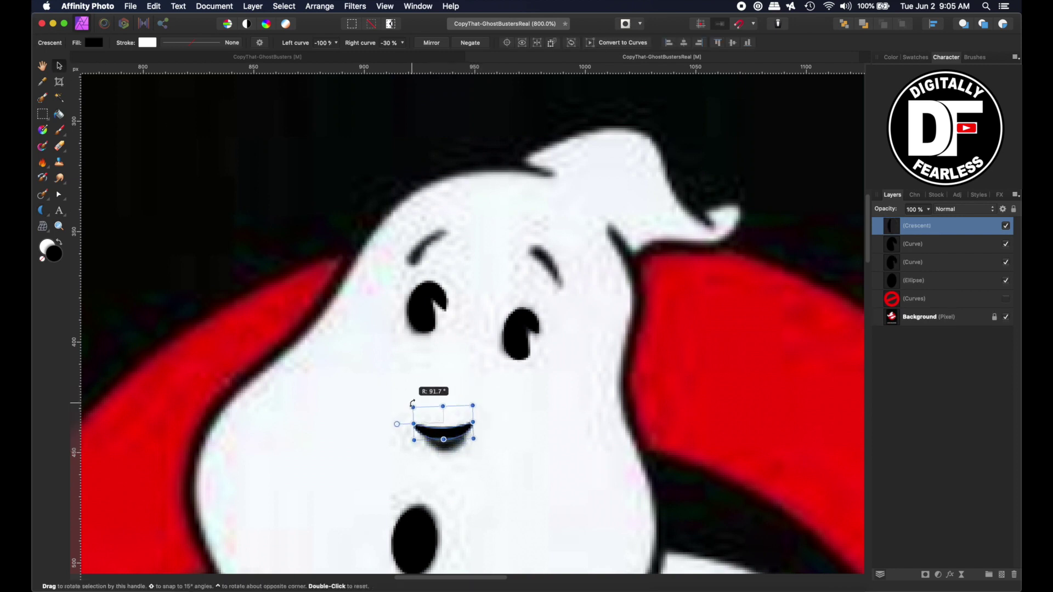
click(93, 44)
drag(153, 132, 165, 107)
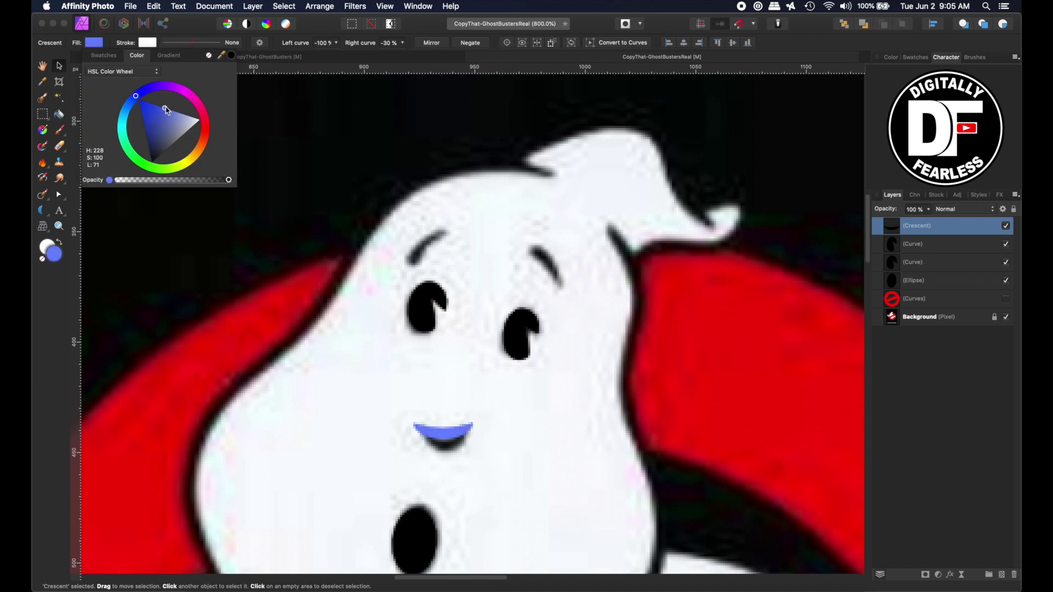
mouse_move(460, 435)
mouse_down()
mouse_move(459, 448)
mouse_move(444, 396)
mouse_move(425, 424)
mouse_move(469, 425)
mouse_up()
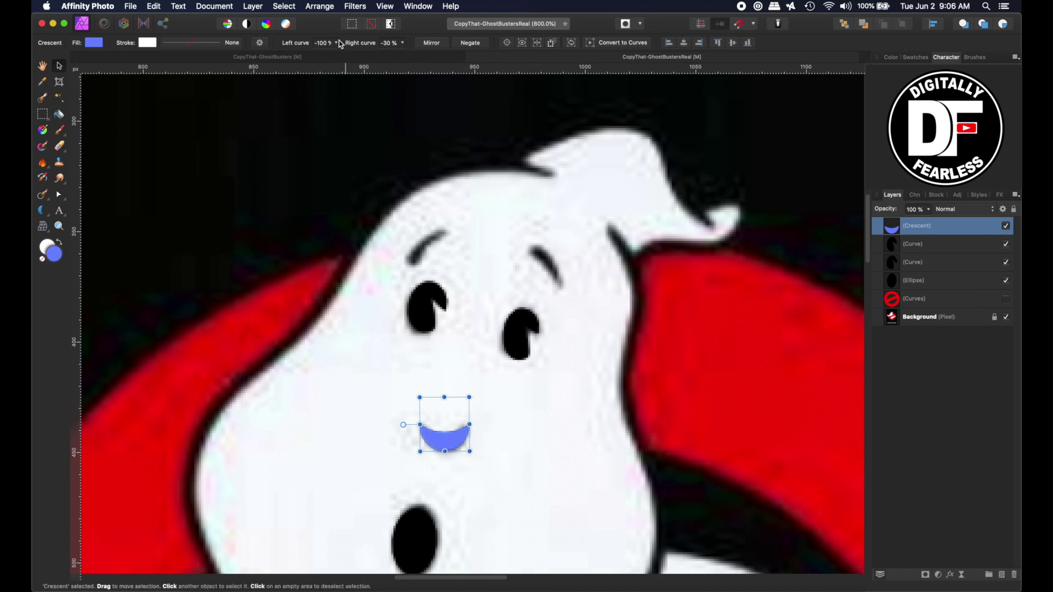
Step: Lower the crescent's Right curve to about -47%, narrow it, and fill it black
click(402, 43)
mouse_move(404, 59)
mouse_down()
mouse_move(384, 58)
mouse_move(394, 58)
mouse_up()
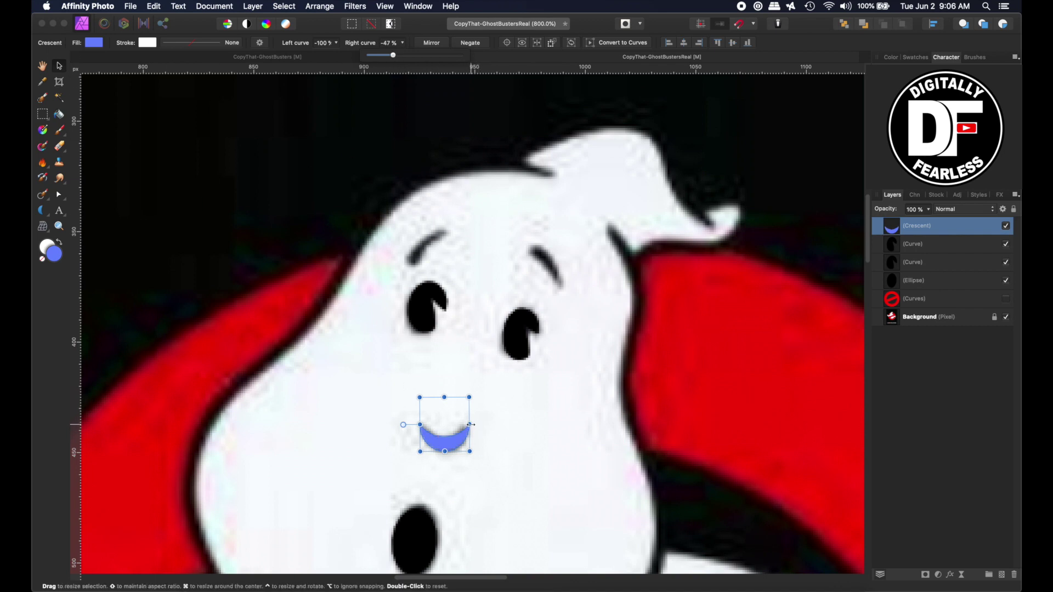
drag(470, 425, 467, 424)
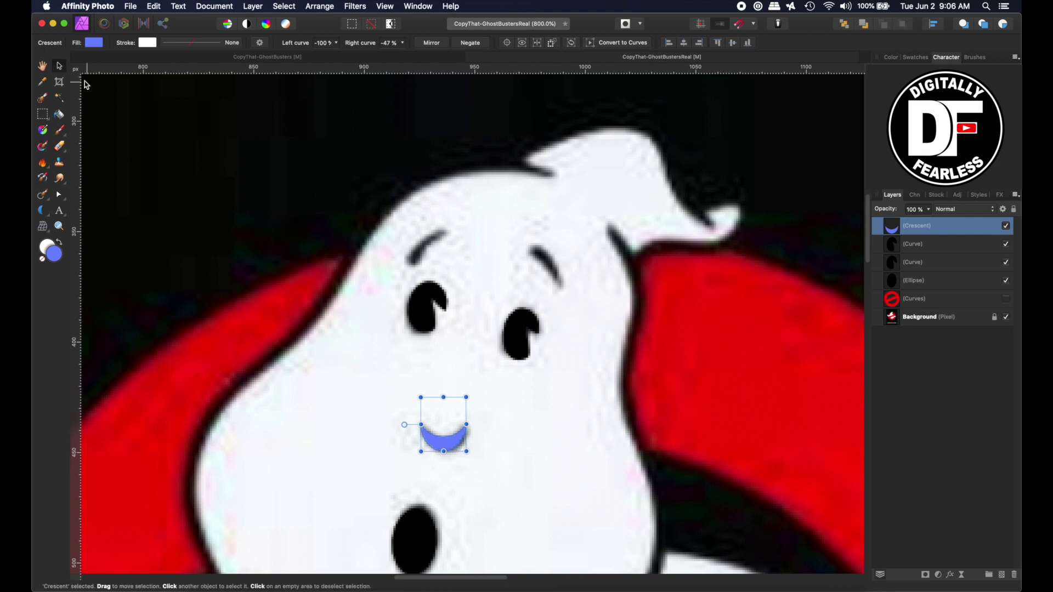
click(93, 43)
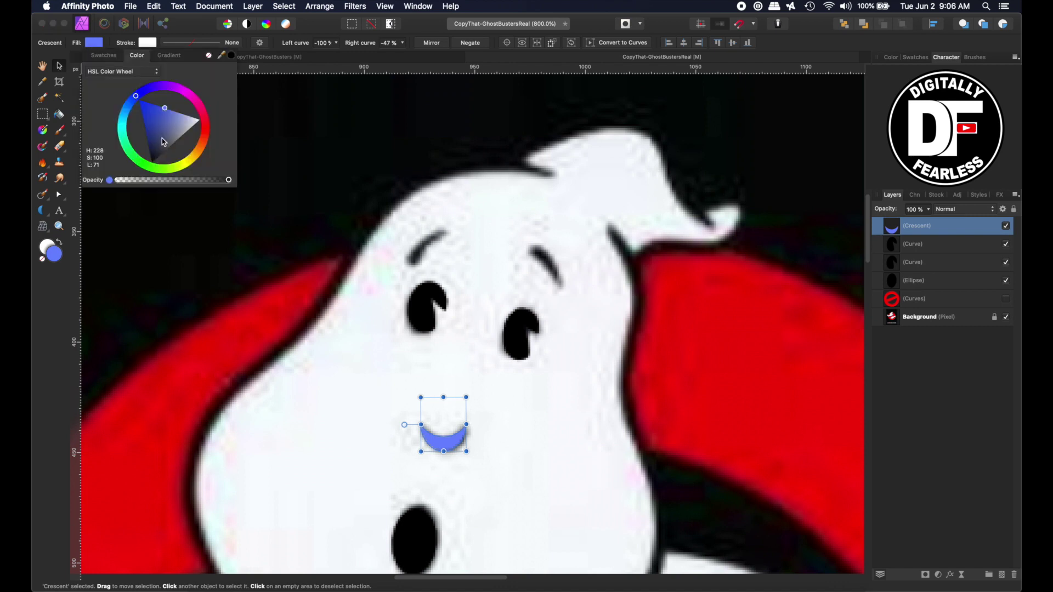
drag(160, 136, 153, 161)
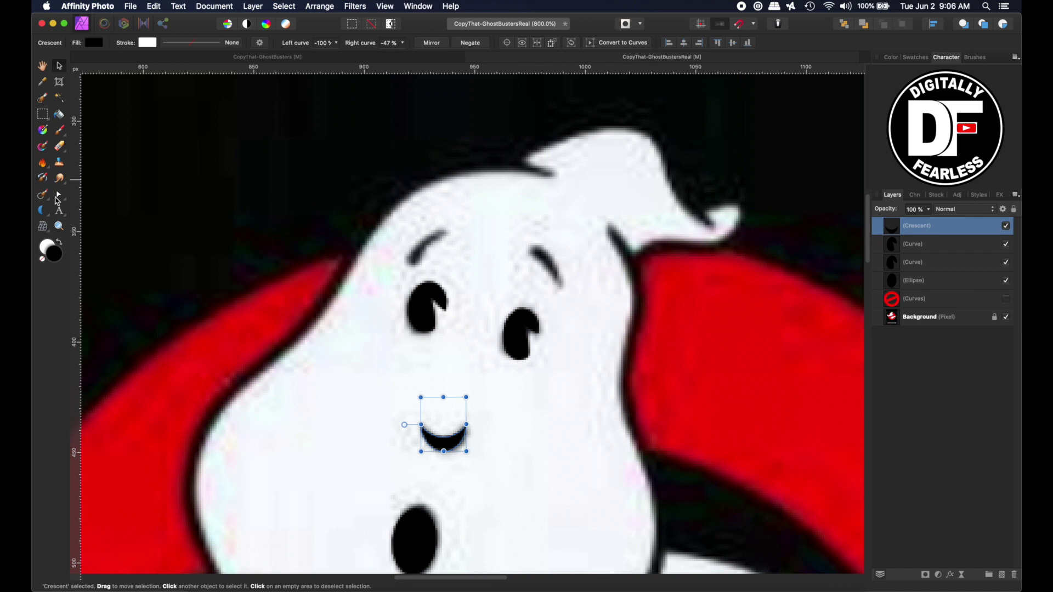
drag(60, 197, 66, 192)
click(107, 195)
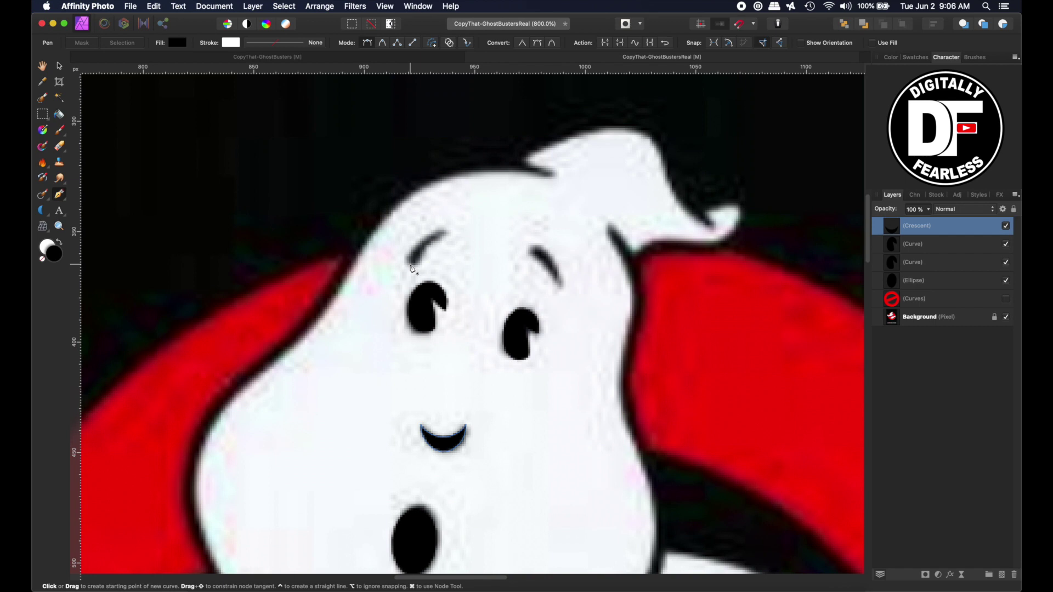
Step: Draw a two-node pen curve along the left eyebrow with a 2.5 pt stroke
click(411, 265)
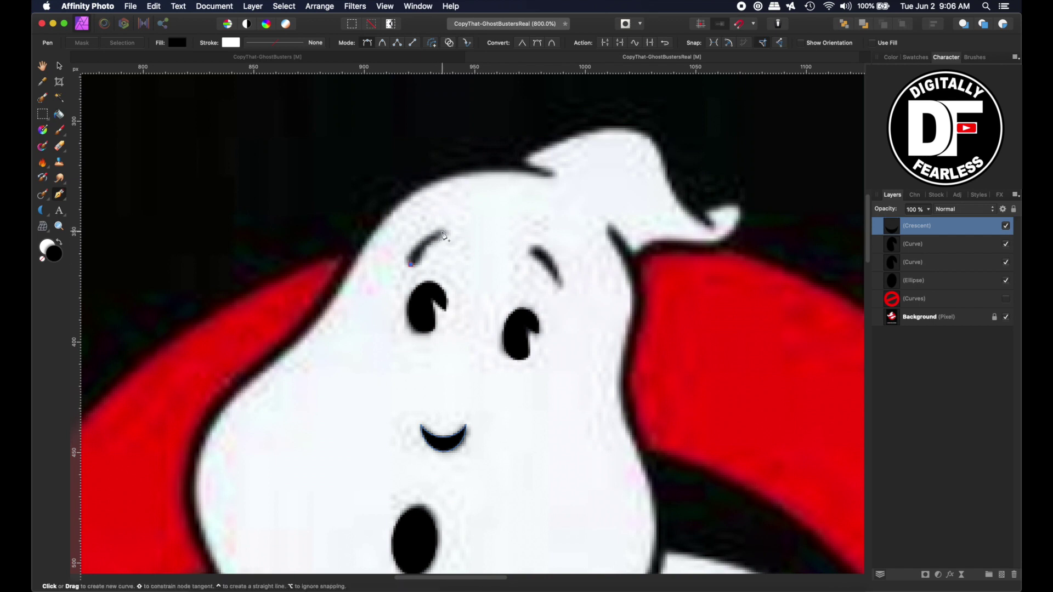
drag(447, 236, 462, 230)
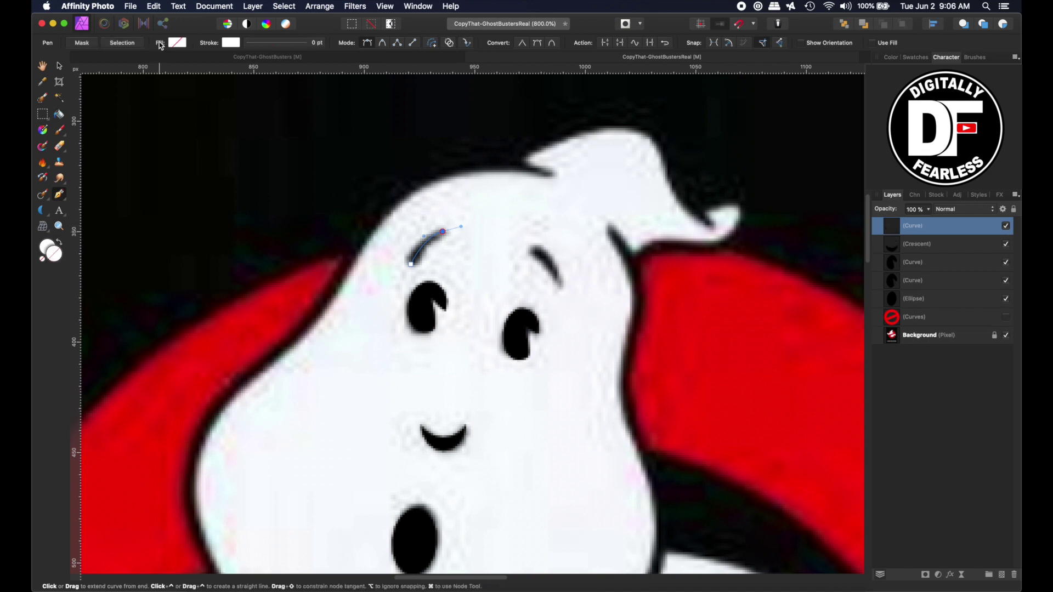
click(275, 48)
drag(241, 78, 262, 80)
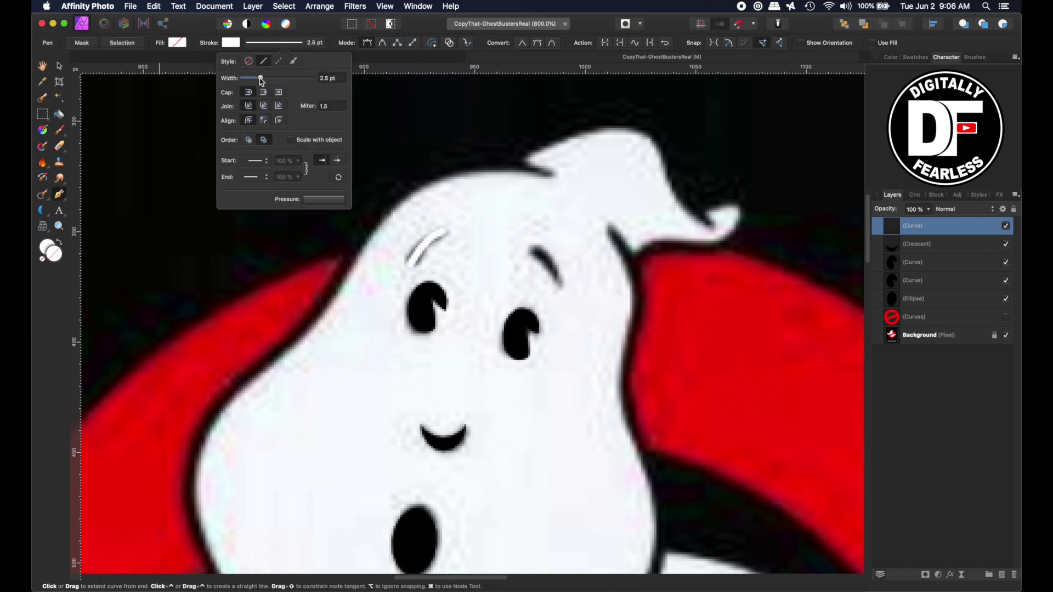
Step: Make the eyebrow stroke blue and bring up its pressure profile settings
click(231, 42)
click(264, 113)
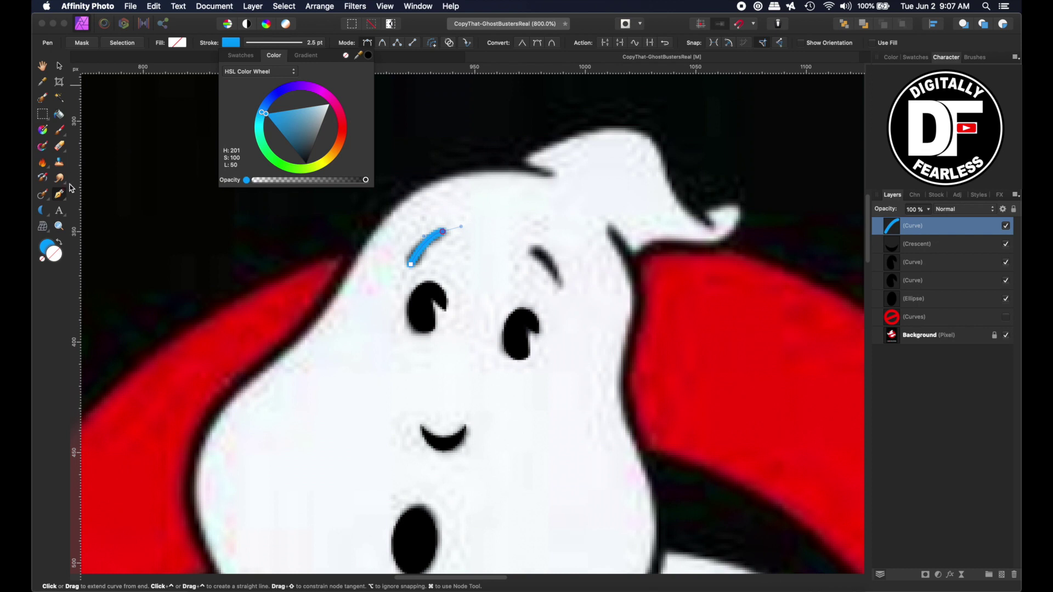
click(280, 44)
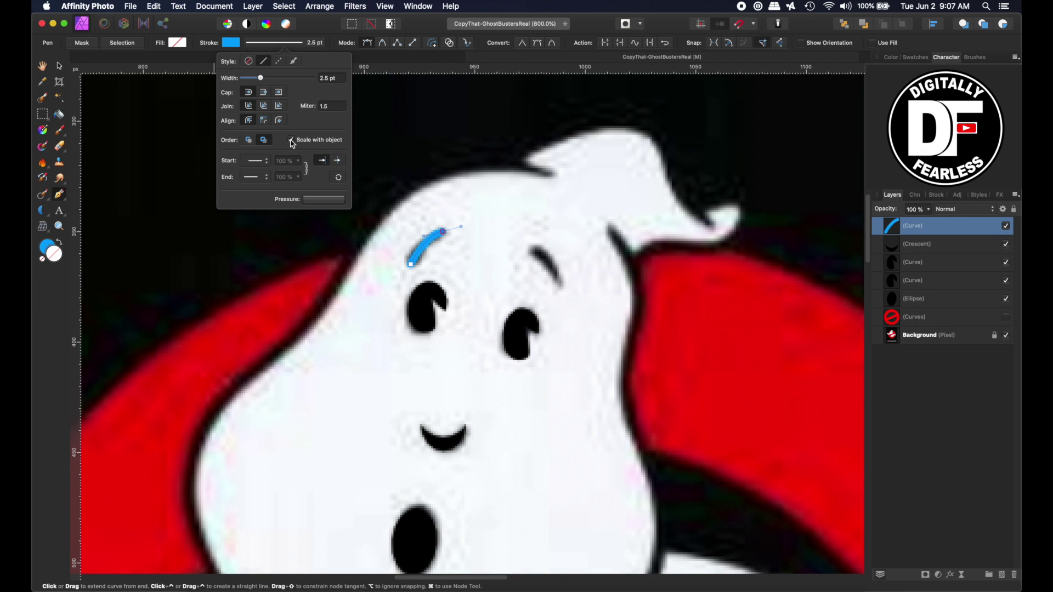
click(322, 201)
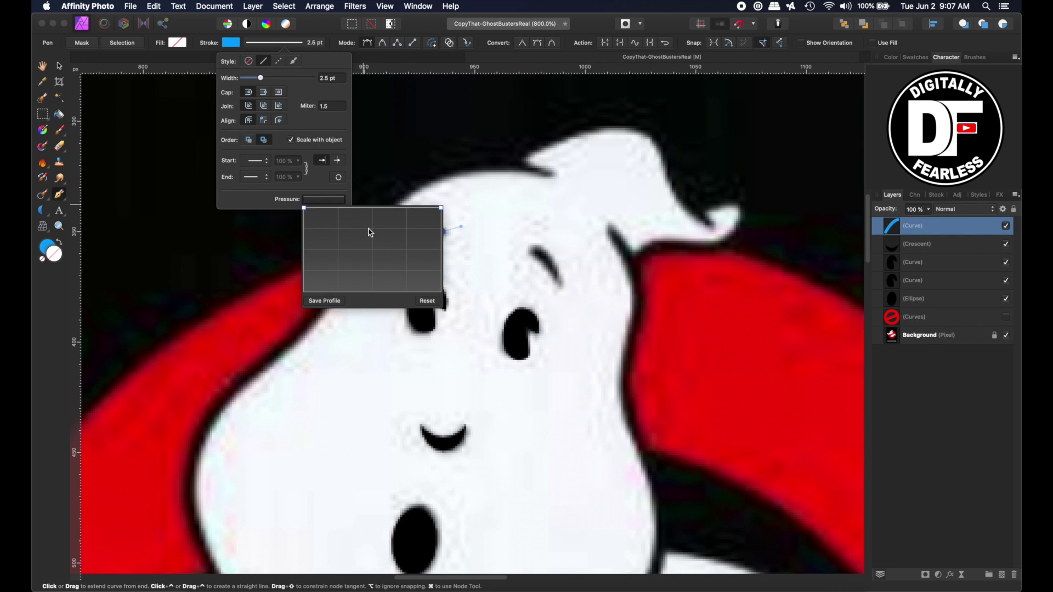
Step: Edit the eyebrow stroke's pressure curve to thin the start and taper the end
scroll(378, 224, left, 5)
scroll(377, 225, up, 2)
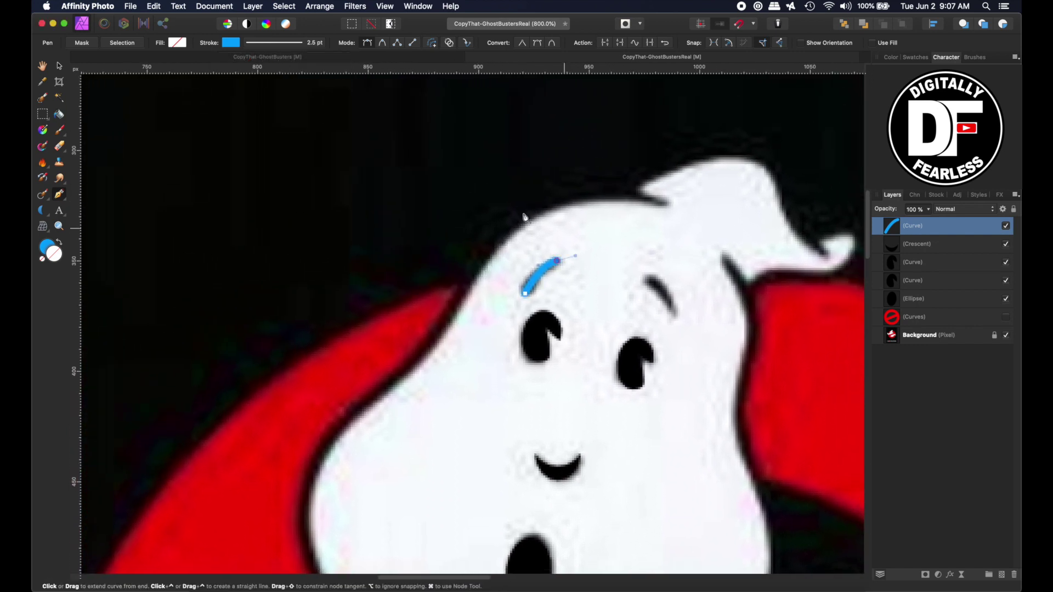
click(262, 44)
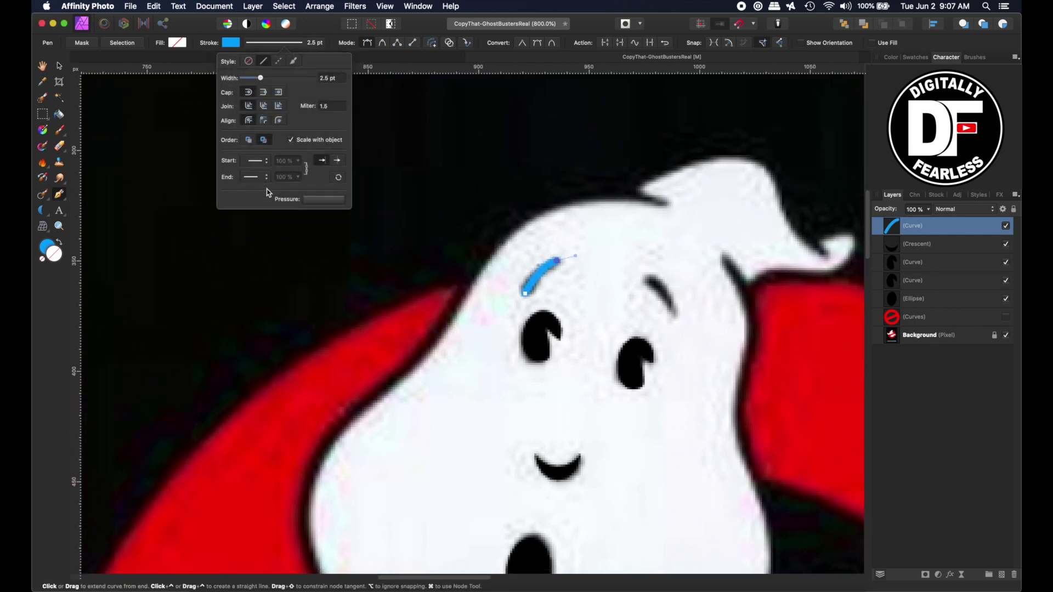
click(315, 201)
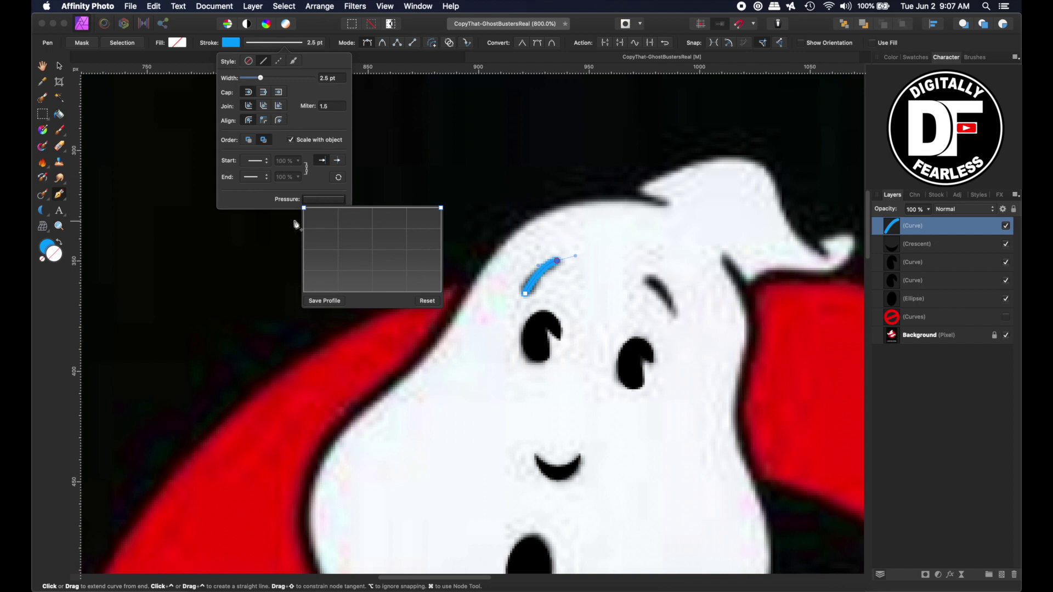
mouse_move(306, 213)
mouse_down()
mouse_move(303, 310)
mouse_move(306, 210)
mouse_up()
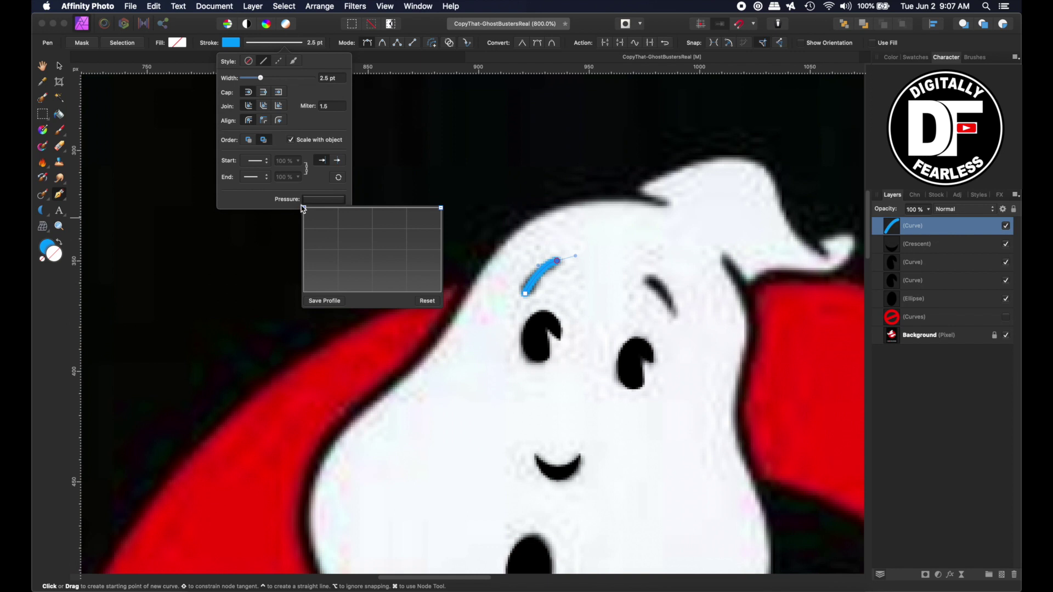
mouse_move(305, 211)
mouse_down()
mouse_move(306, 293)
mouse_move(304, 209)
mouse_up()
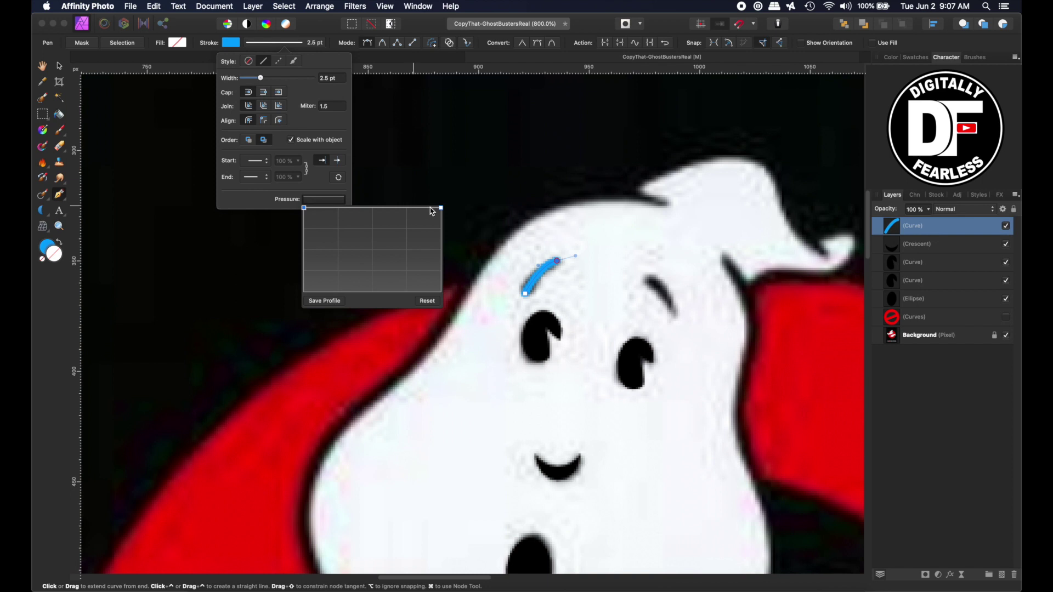
mouse_move(442, 210)
mouse_down()
mouse_move(432, 309)
mouse_move(435, 204)
mouse_move(423, 299)
mouse_up()
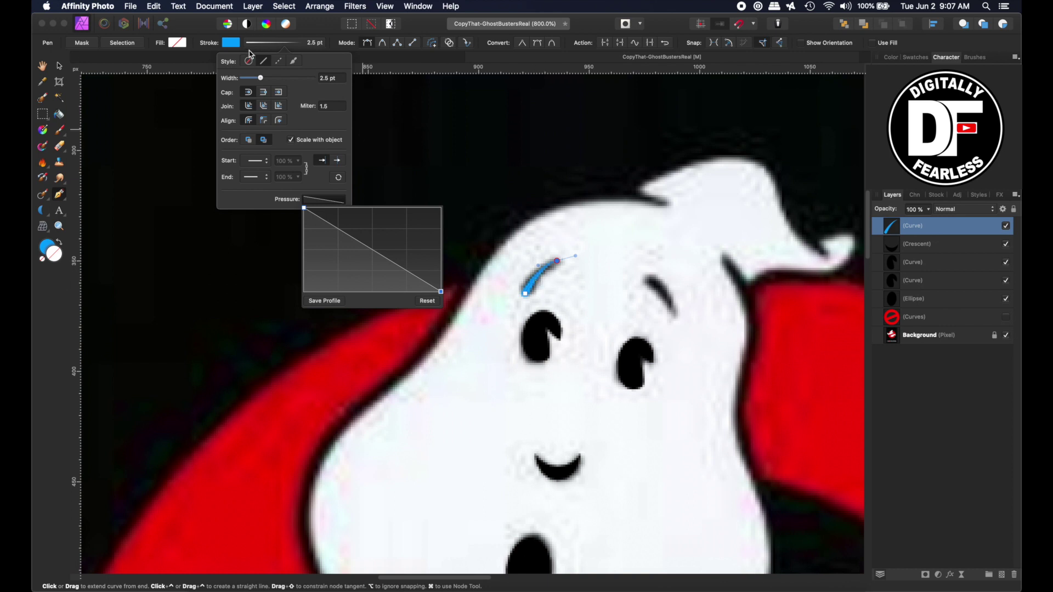
drag(260, 79, 265, 78)
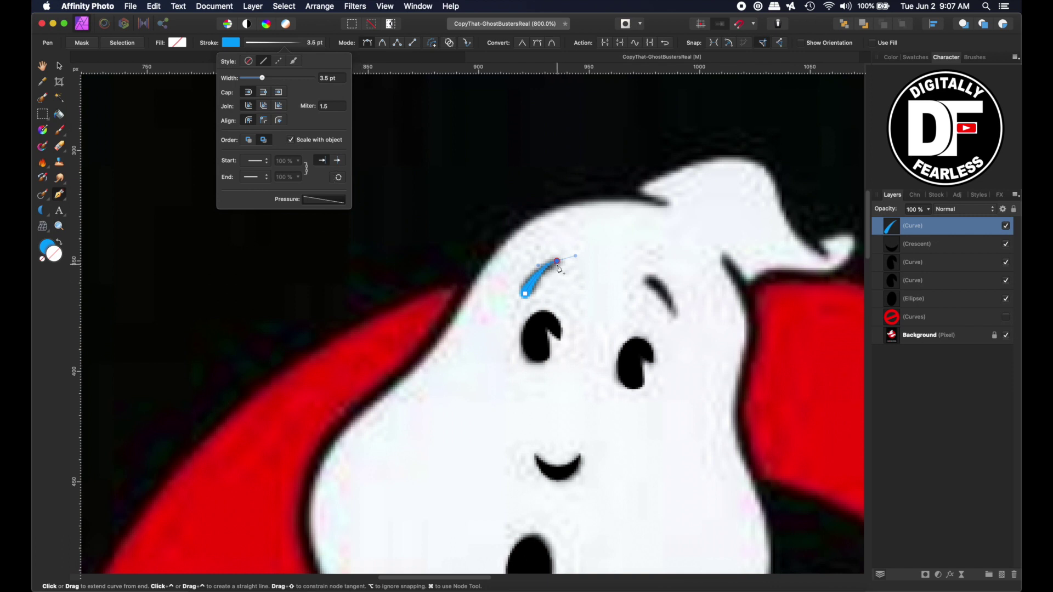
Step: Adjust the eyebrow's upper end node, set stroke width 2.5 pt, and refine the taper profile
drag(64, 188, 98, 209)
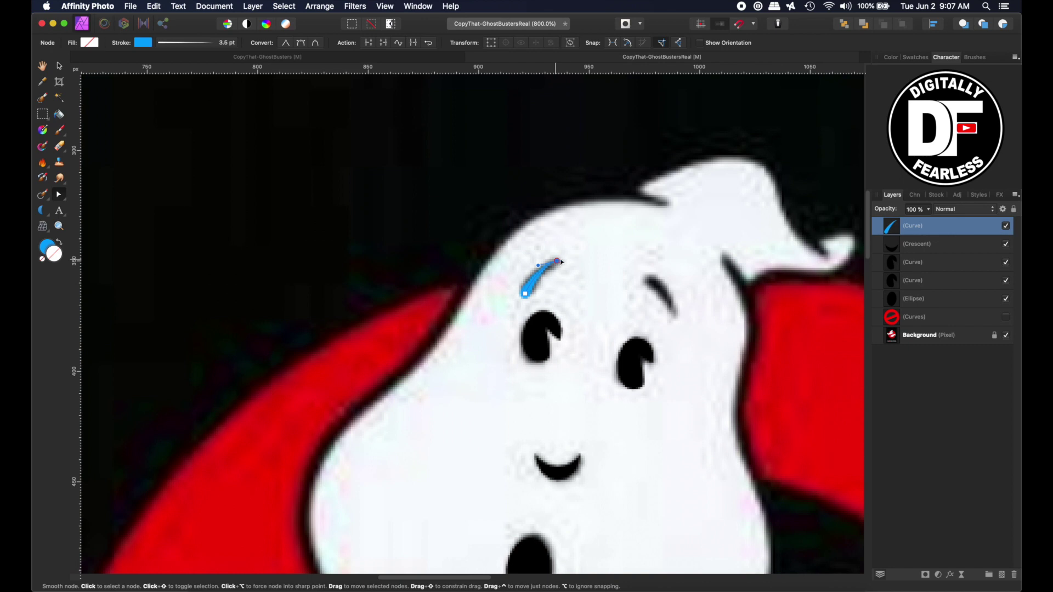
drag(559, 262, 533, 264)
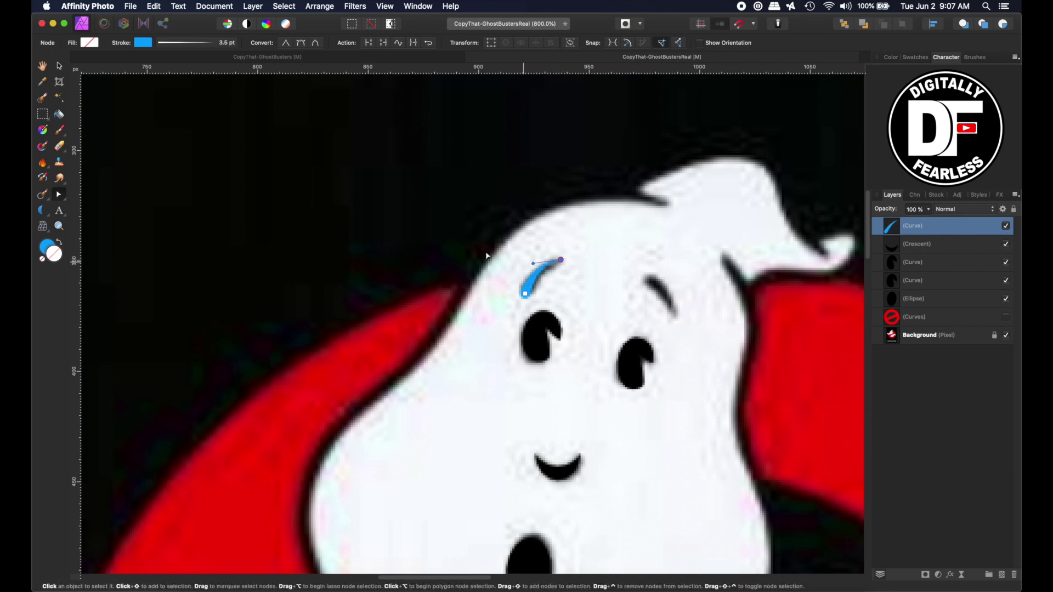
click(194, 45)
drag(176, 78, 172, 80)
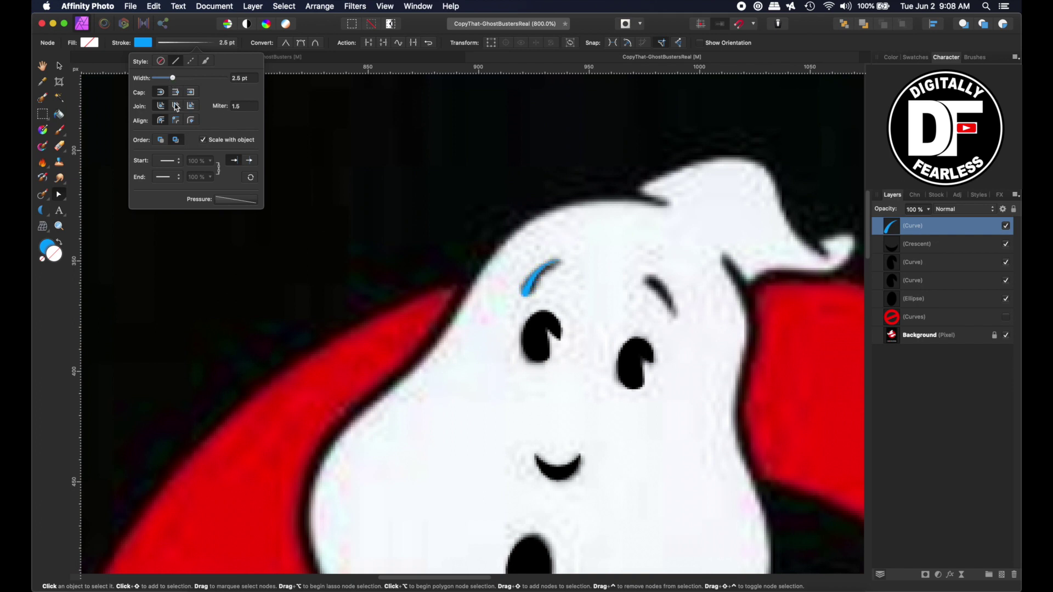
click(228, 201)
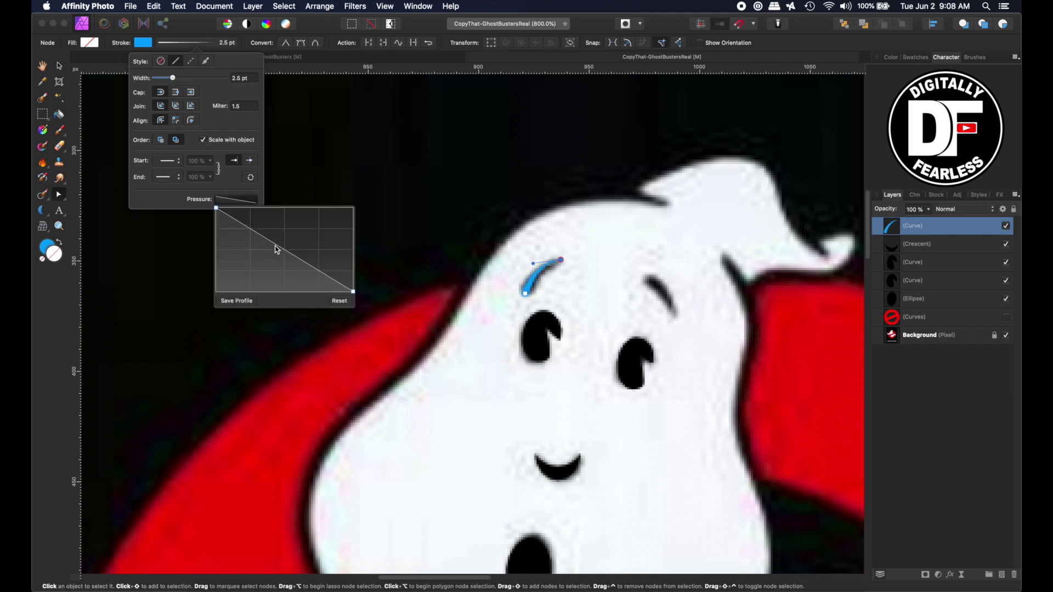
mouse_move(280, 250)
mouse_down()
mouse_move(292, 235)
mouse_move(258, 266)
mouse_move(319, 219)
mouse_move(261, 223)
mouse_move(281, 209)
mouse_up()
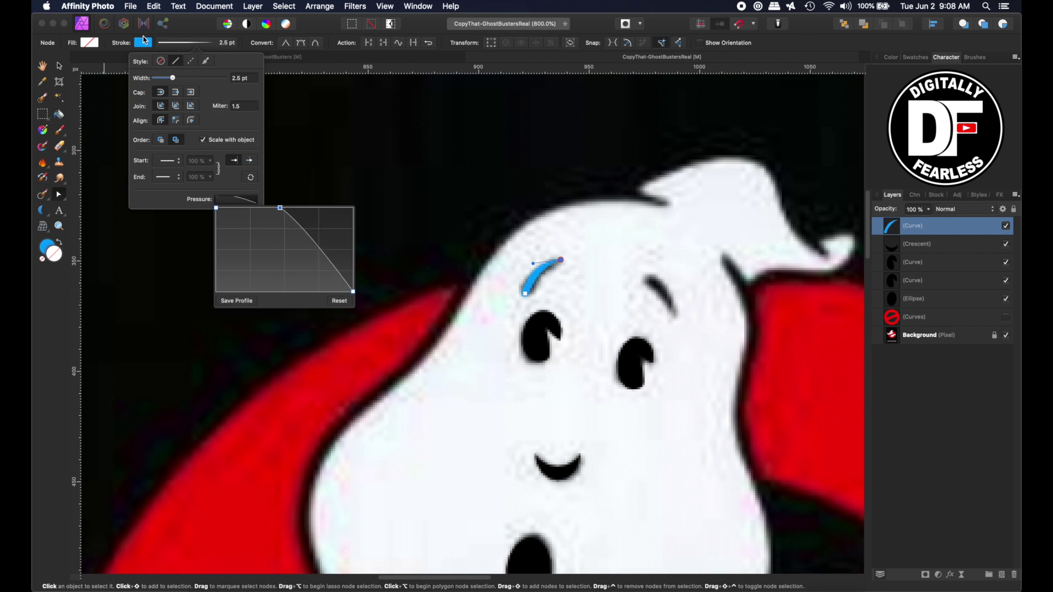
click(144, 41)
Step: Make the eyebrow stroke black and duplicate the eyebrow curve with Cmd+J
click(218, 163)
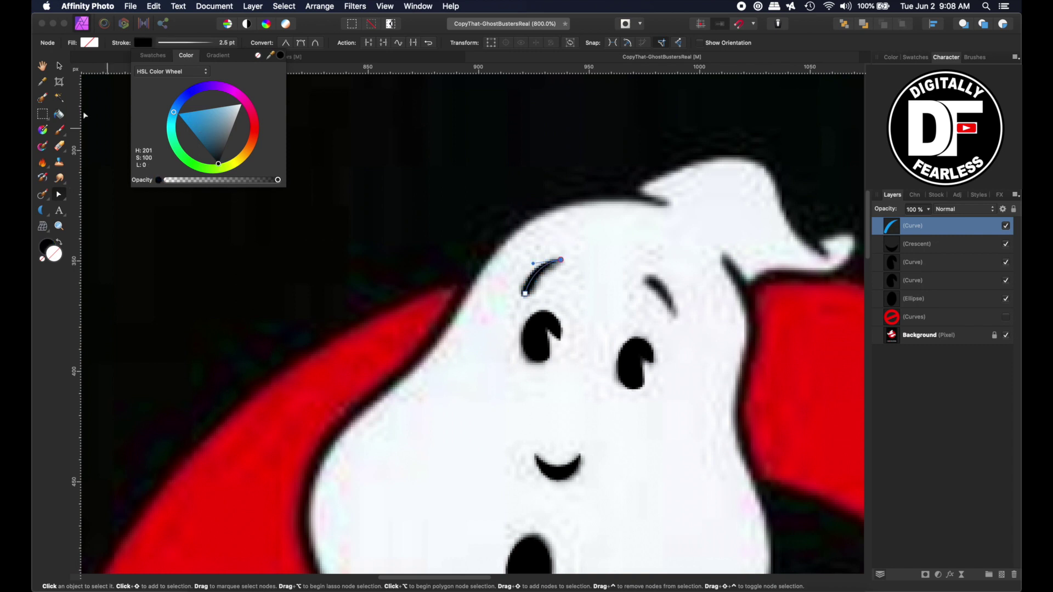
click(59, 66)
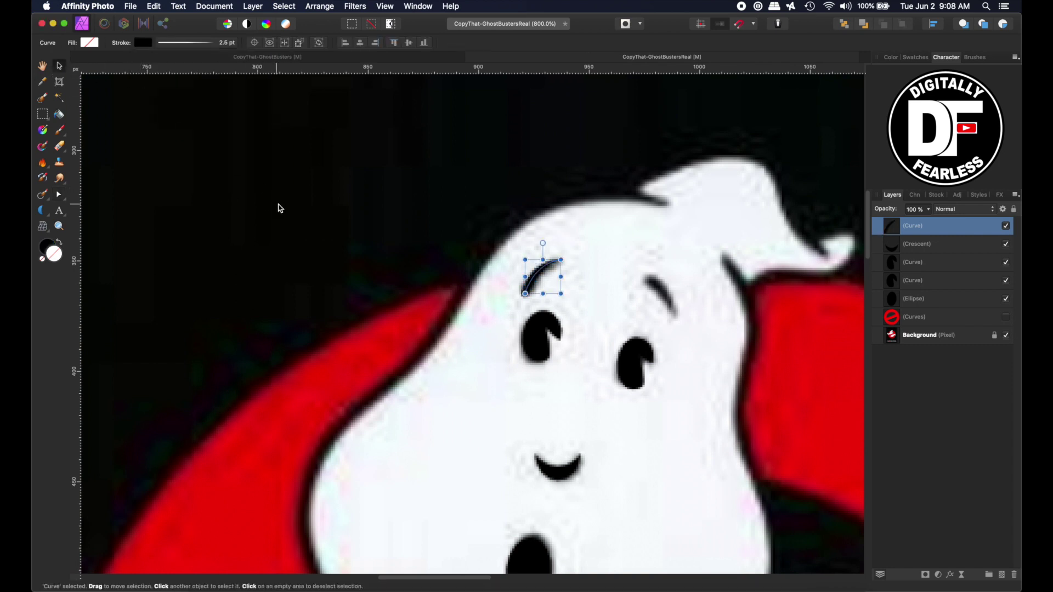
key(super+j)
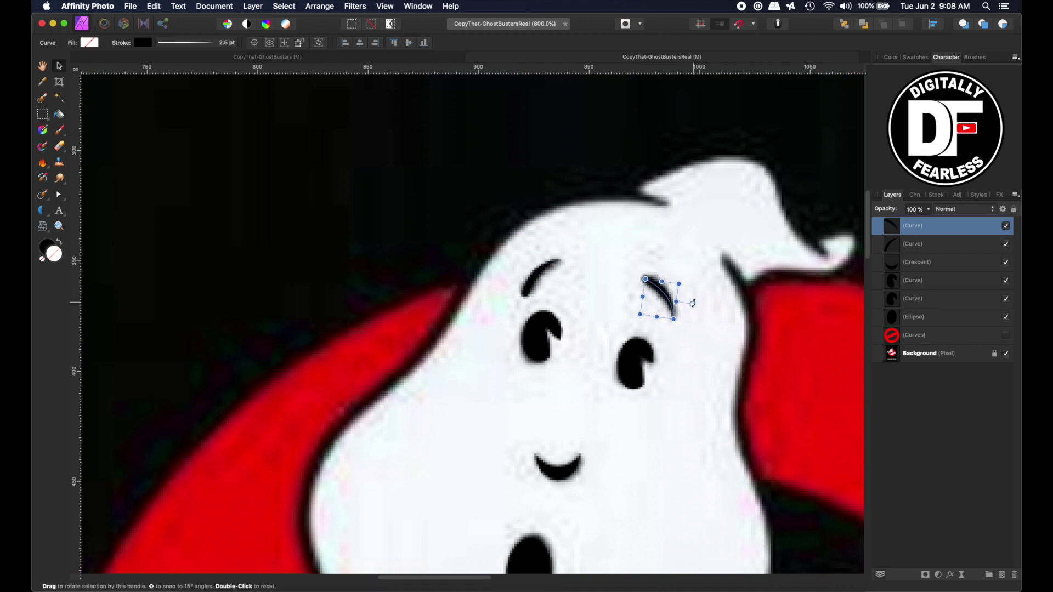
Step: Place the flipped copy over the ghost's right eyebrow with a black 3 pt stroke
click(143, 42)
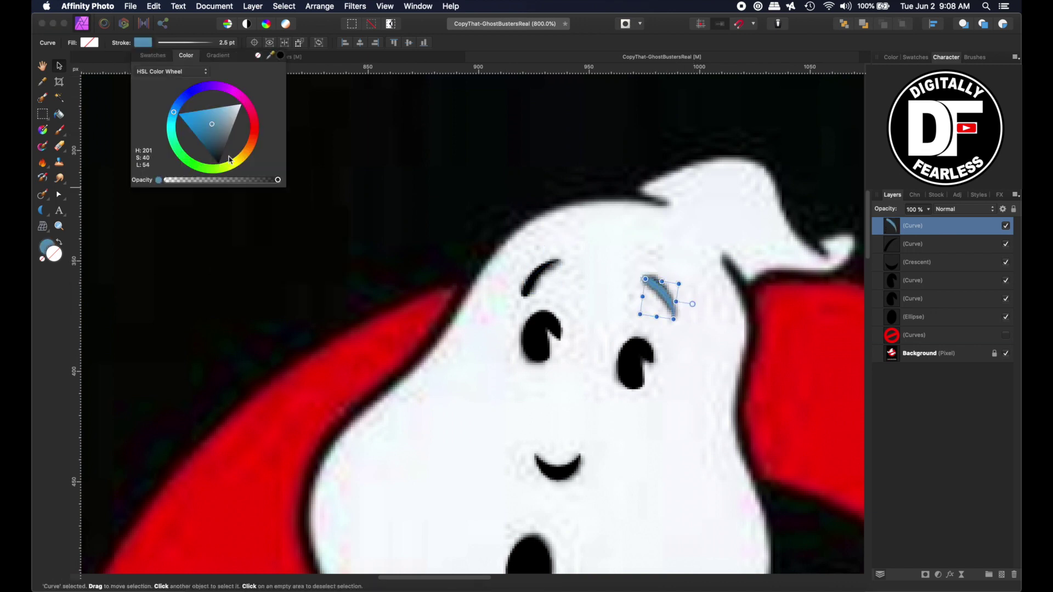
click(185, 42)
key(Escape)
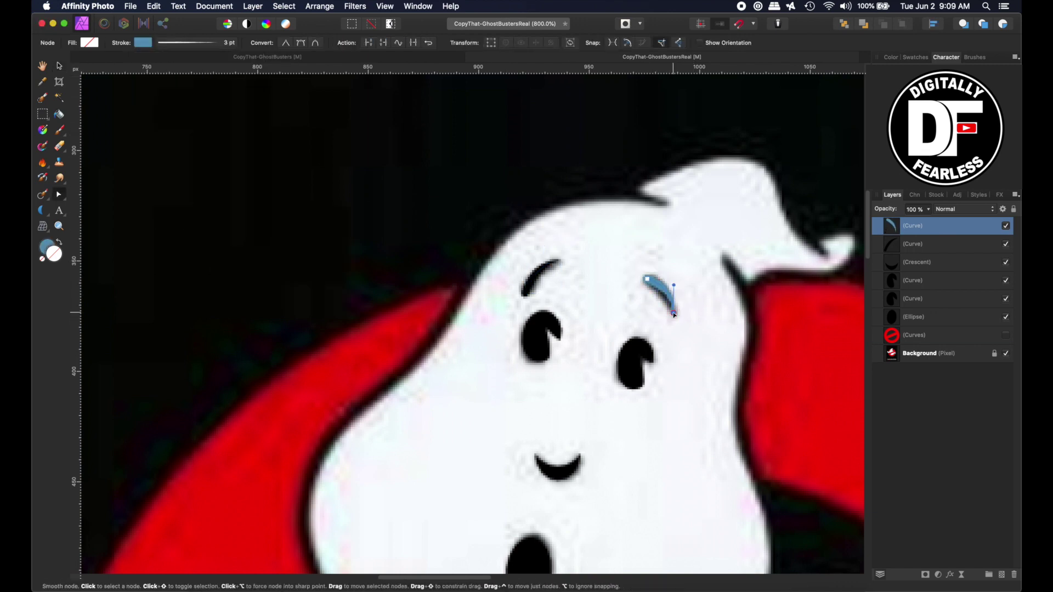
key(super+z)
scroll(532, 395, down, 5)
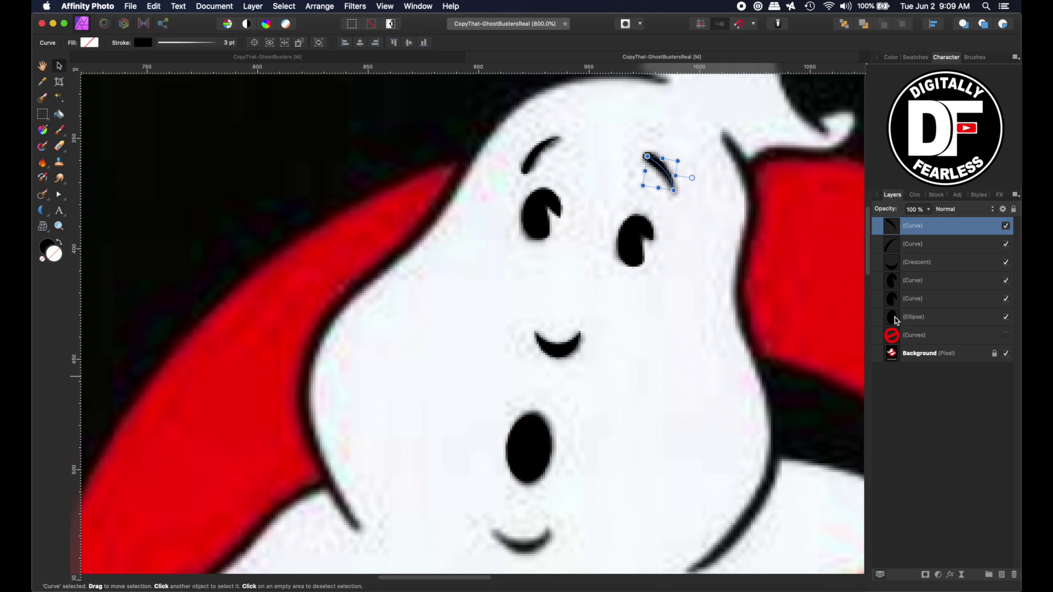
click(896, 319)
Step: Group the six face feature layers and rename the group 'Face'
shift+click(897, 232)
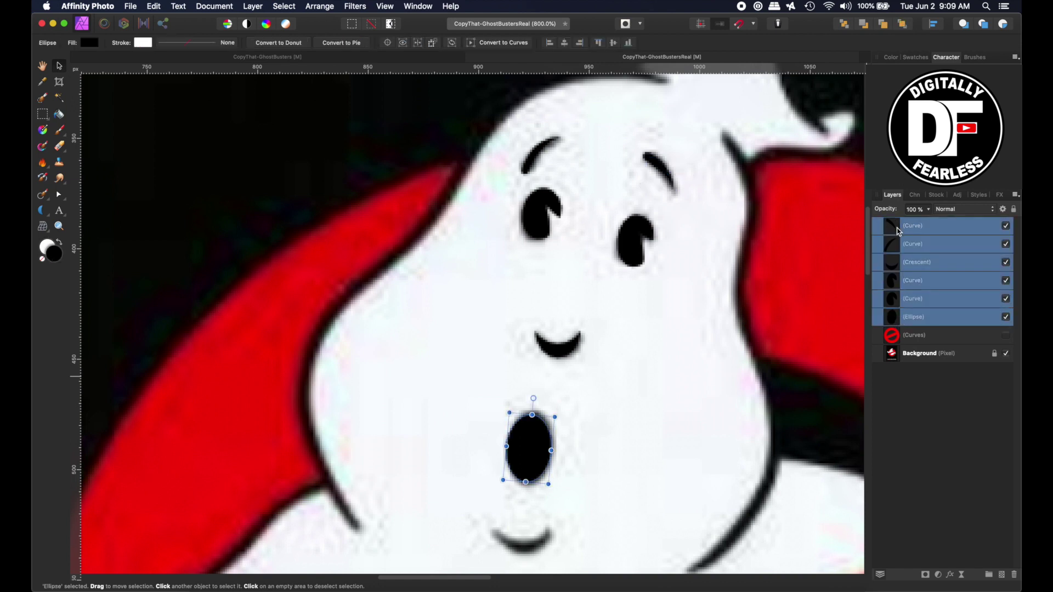
key(super+g)
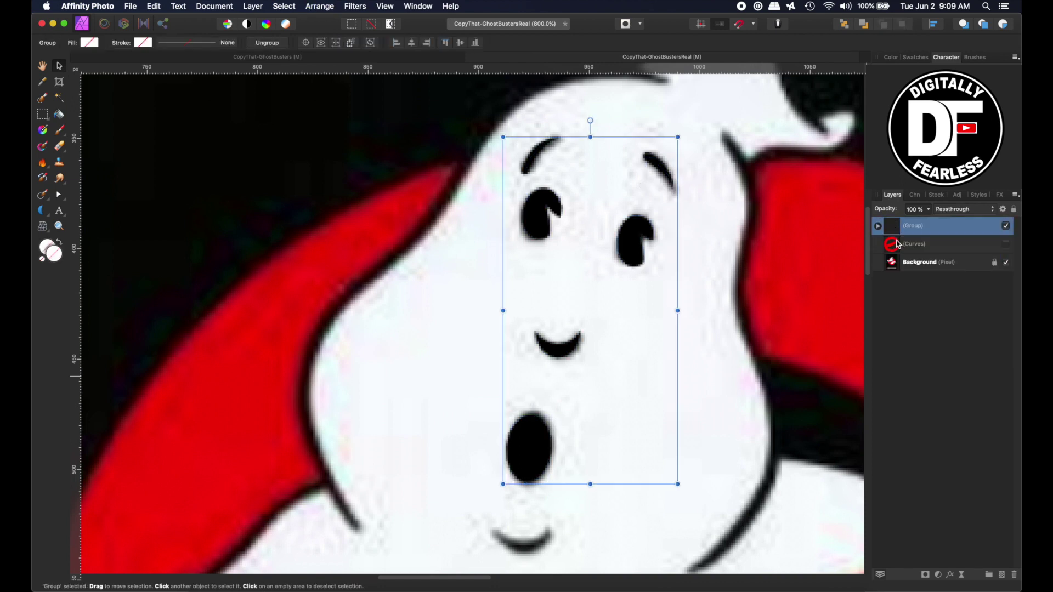
right_click(926, 229)
key(Escape)
double_click(908, 228)
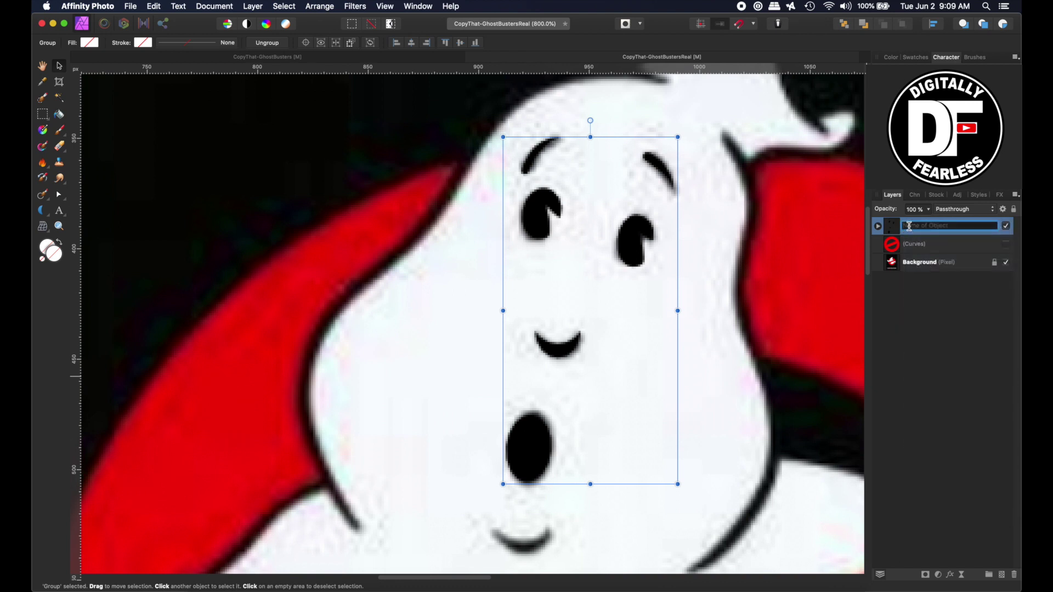
text(Face)
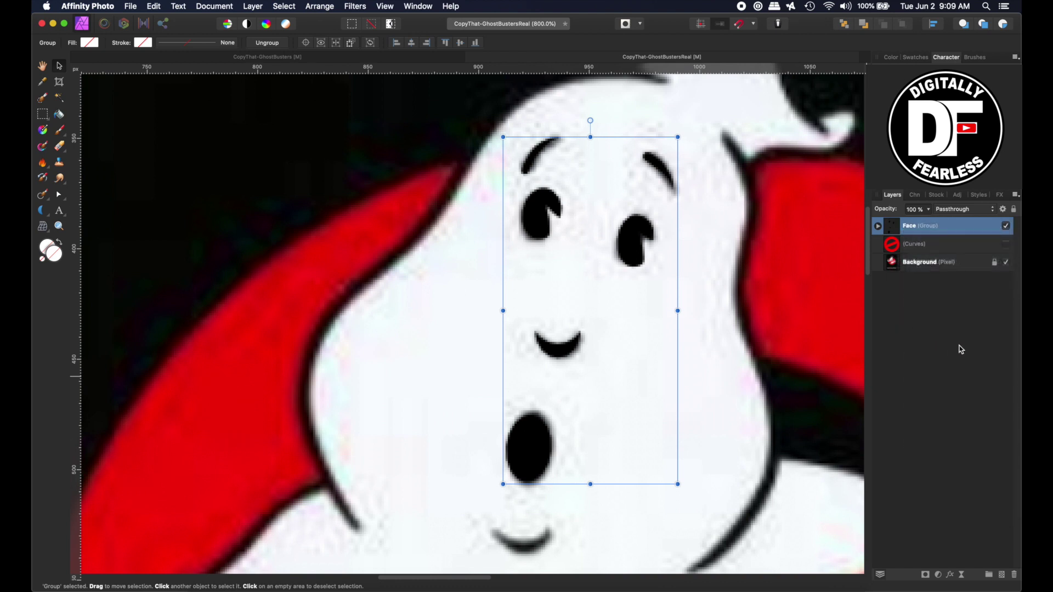
key(super+0)
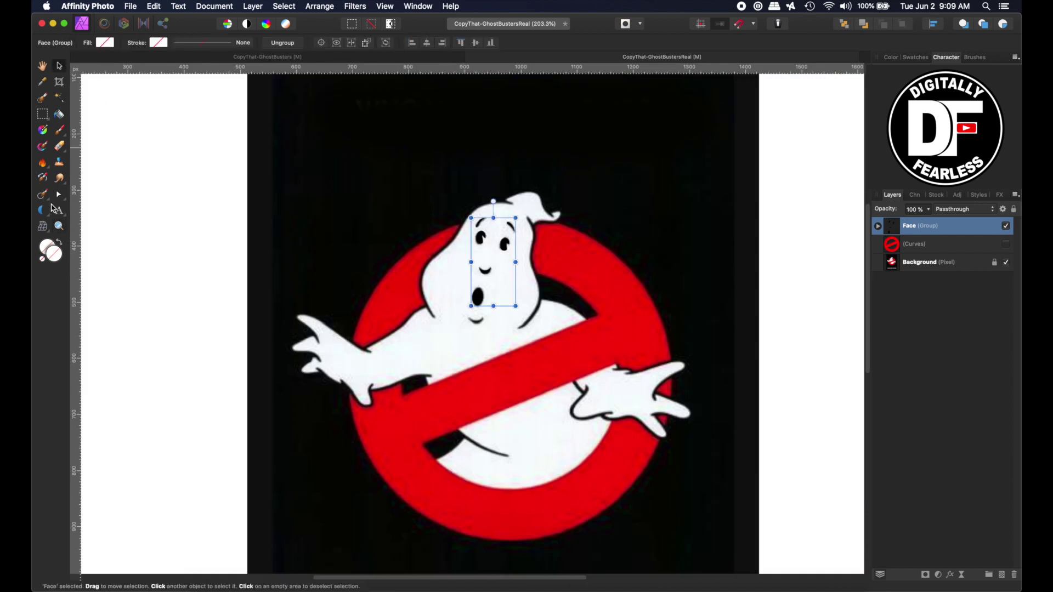
Step: With the Pen Tool, trace nodes from the arm edge up the ghost's left side to the head top
click(60, 197)
click(88, 200)
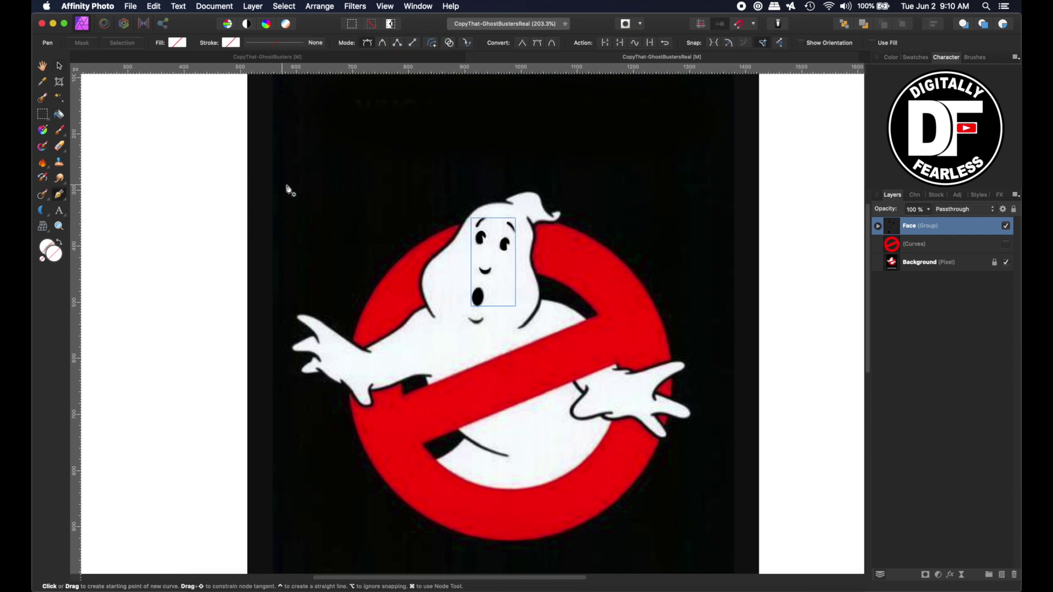
key(super+equal)
key(super+equal)
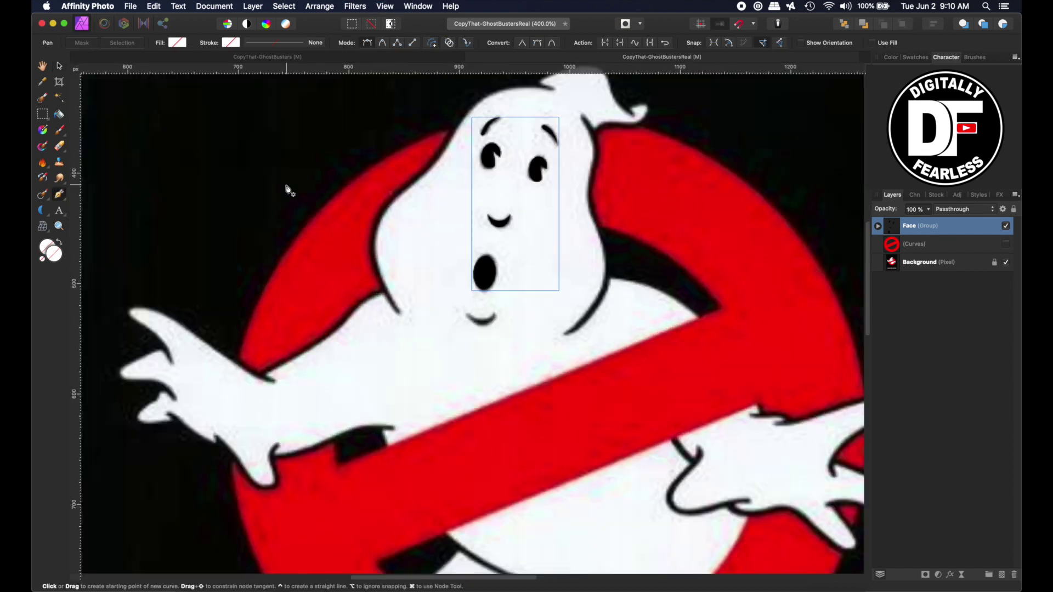
click(265, 374)
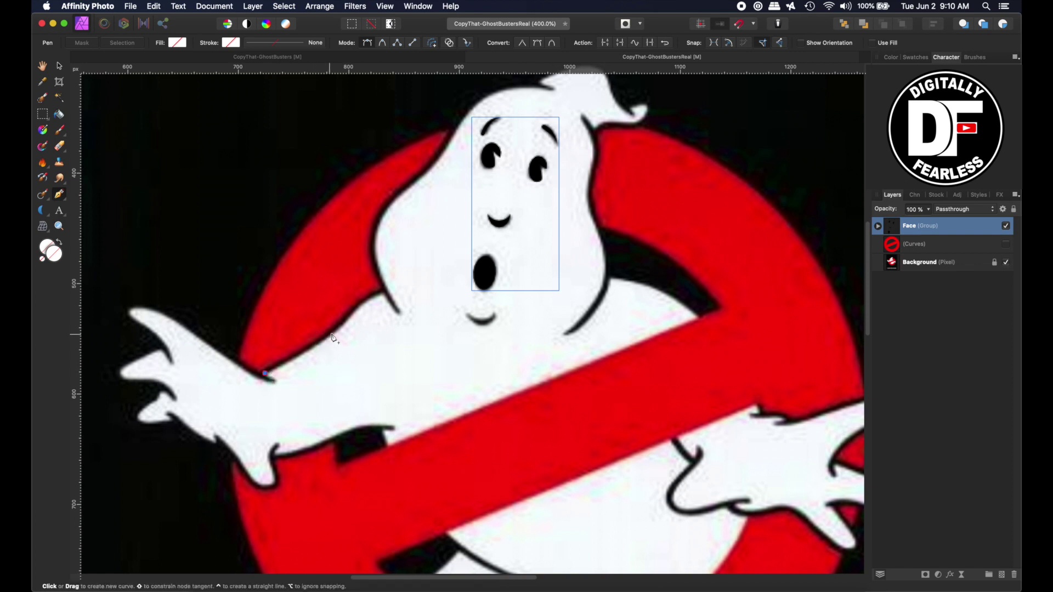
click(347, 317)
click(347, 317)
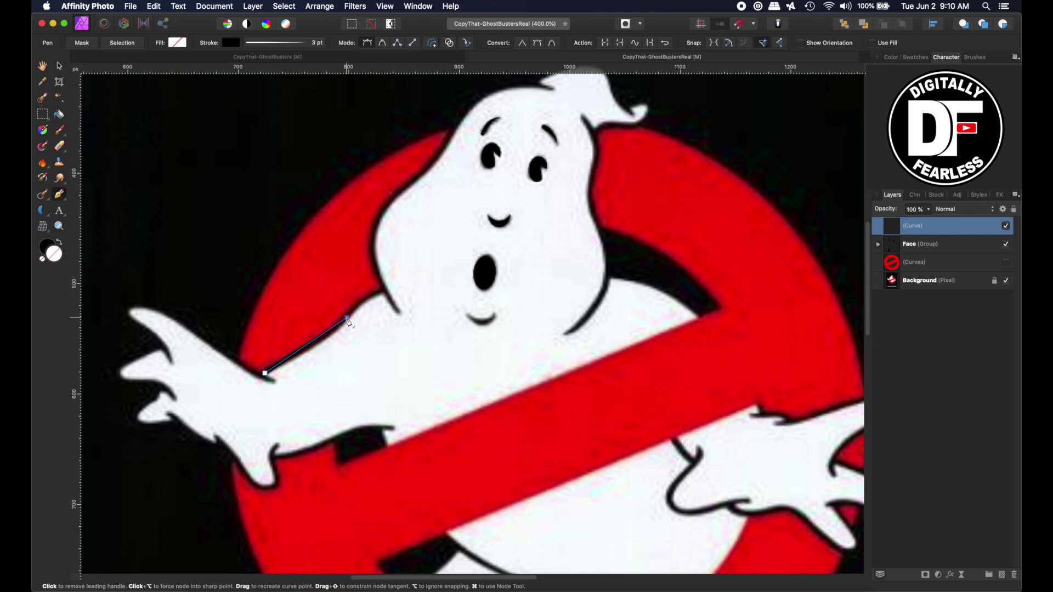
click(385, 292)
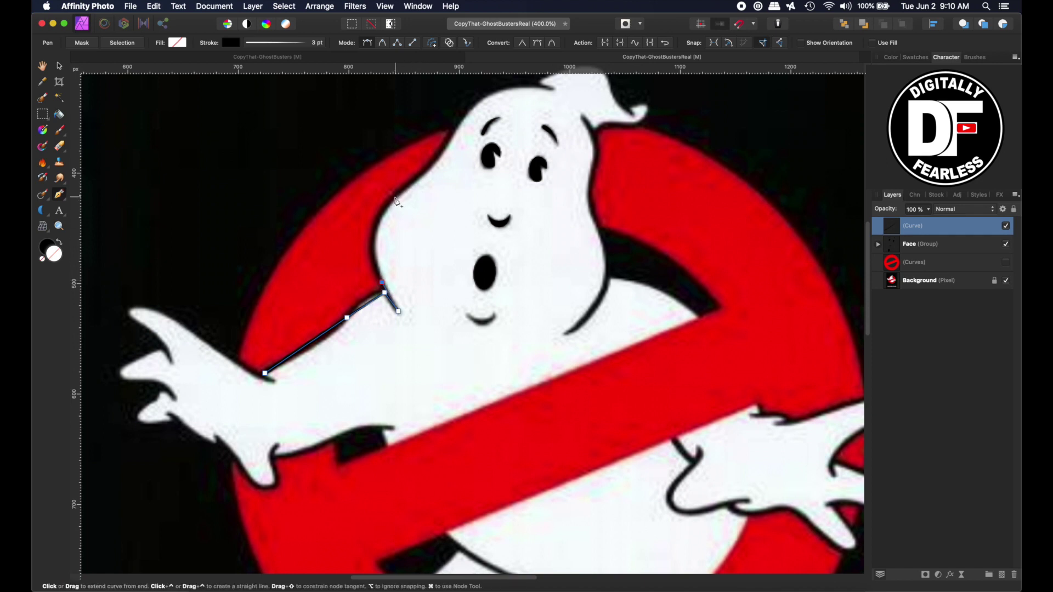
click(396, 196)
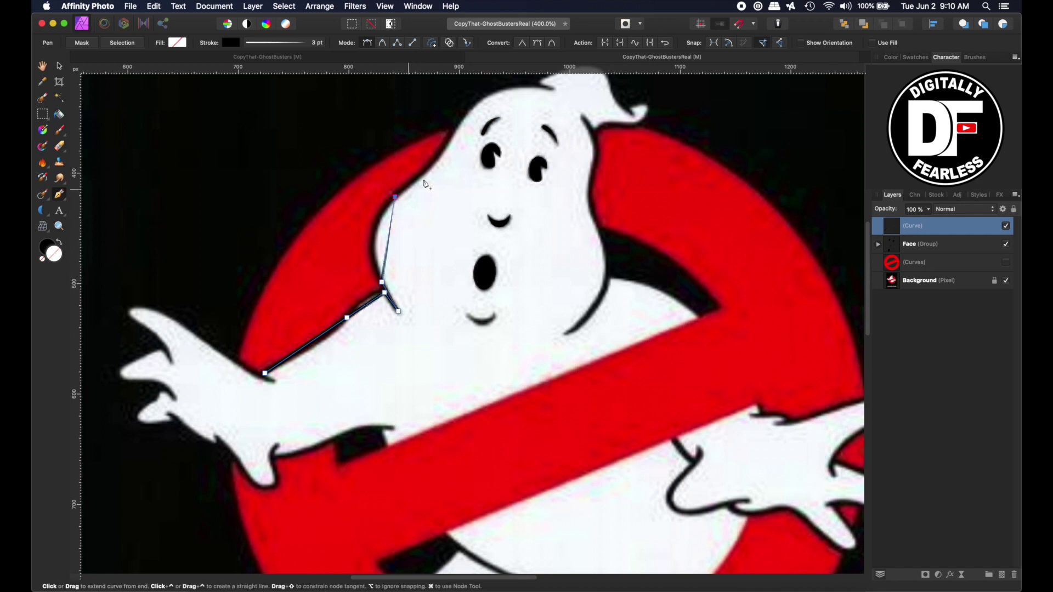
click(454, 126)
click(503, 88)
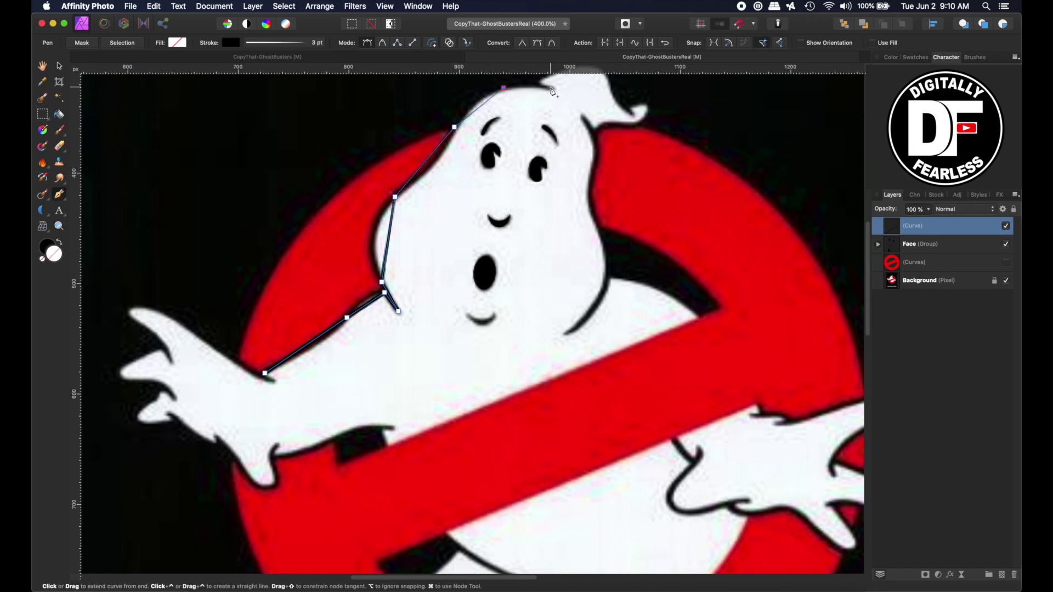
Step: Continue the outline around the head tip and down the ghost's right side
scroll(553, 91, up, 5)
click(541, 282)
click(566, 269)
click(610, 287)
click(640, 309)
click(613, 322)
click(583, 315)
click(593, 371)
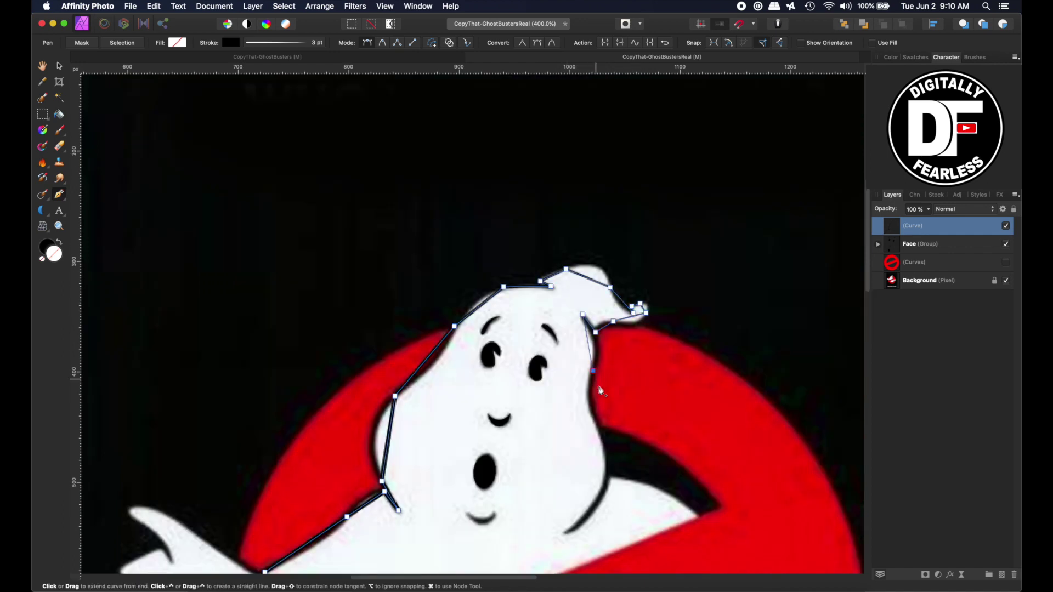
click(599, 427)
click(607, 476)
click(565, 533)
Step: Trace along the red bar's upper edge and the lower arm edge
scroll(565, 533, down, 4)
click(701, 381)
click(391, 515)
click(277, 503)
click(216, 495)
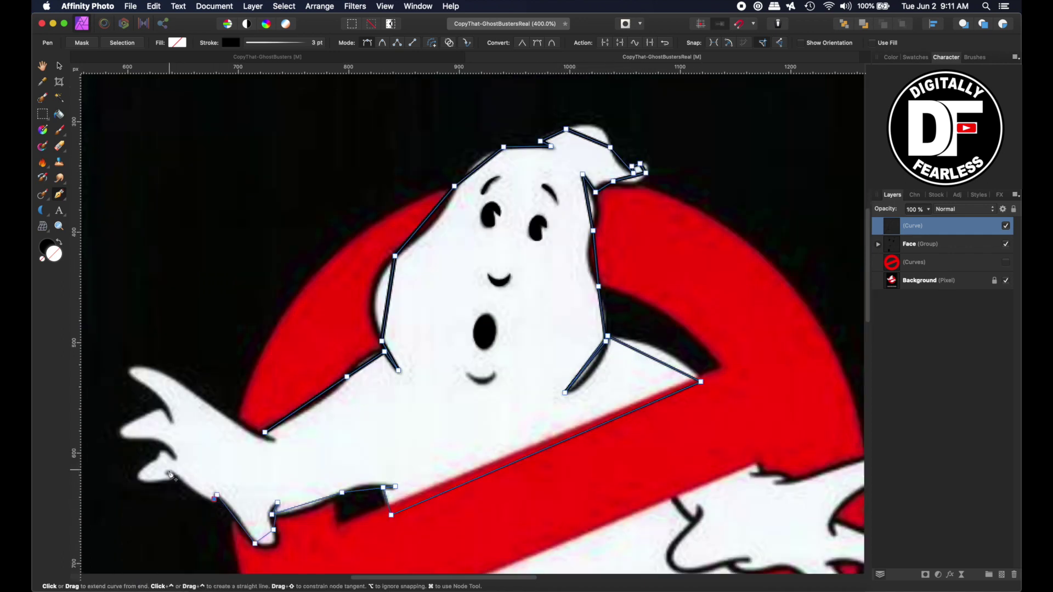
Step: Trace around the hand and fingers and close the path at its starting node
click(186, 484)
click(150, 481)
click(154, 461)
click(137, 439)
click(124, 425)
click(170, 422)
click(135, 378)
click(137, 367)
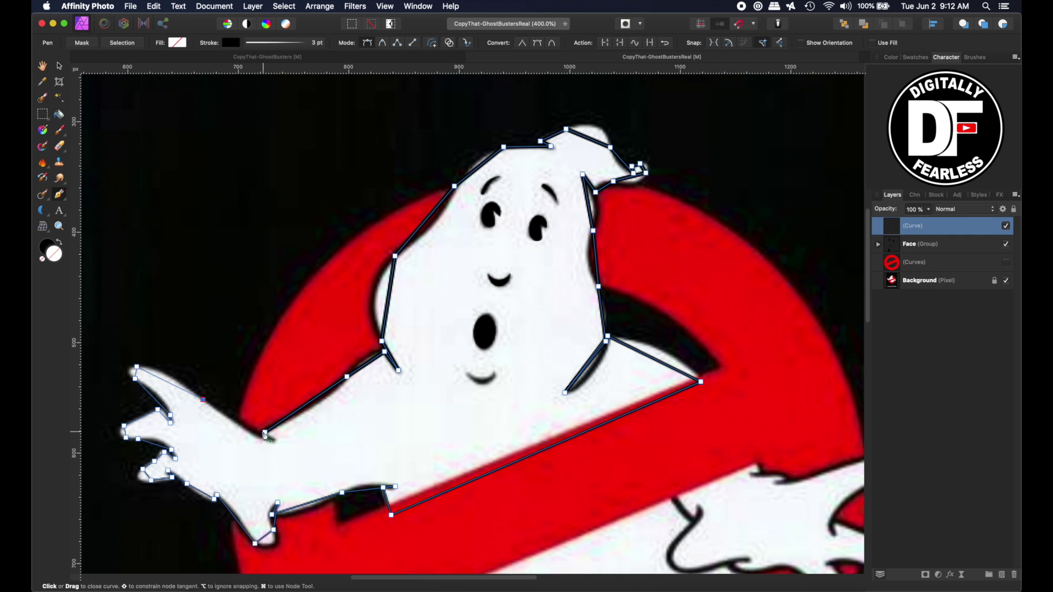
click(264, 434)
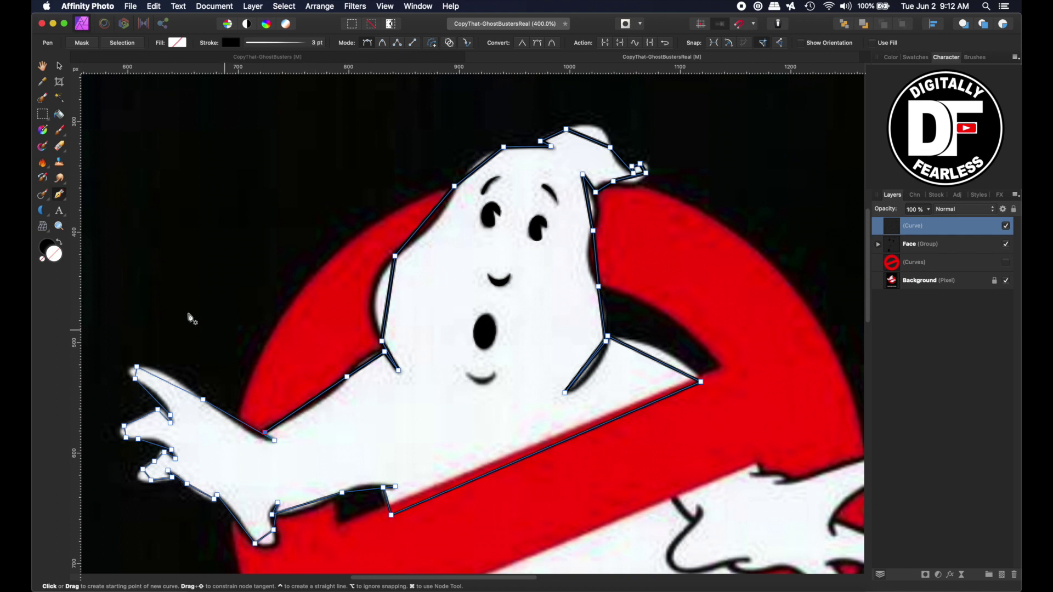
click(60, 202)
Step: With the Node Tool, bend the ghost's left-side segments outward to fit the body
click(99, 210)
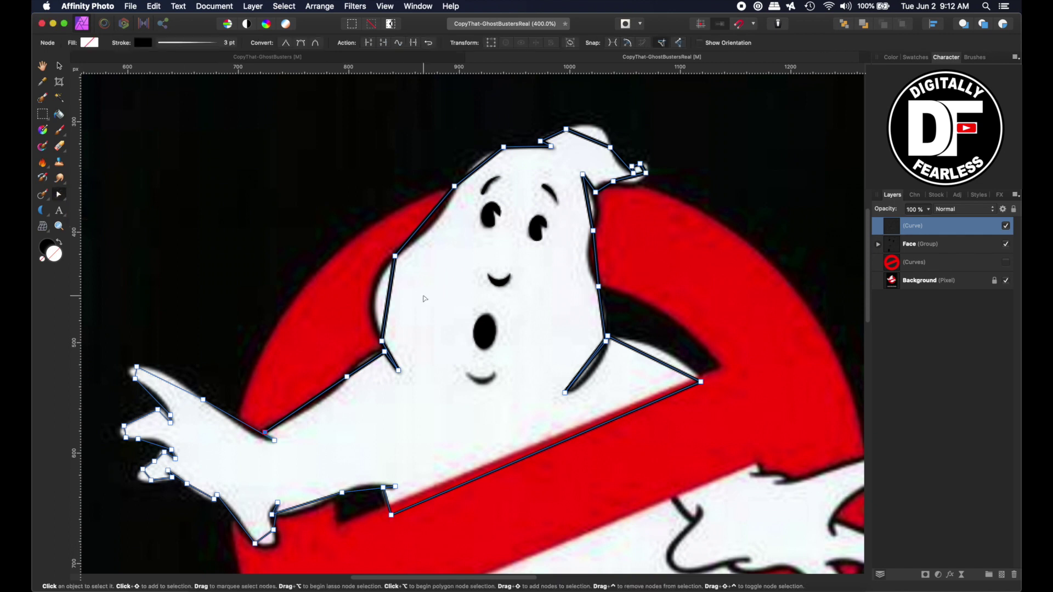
drag(389, 300, 374, 296)
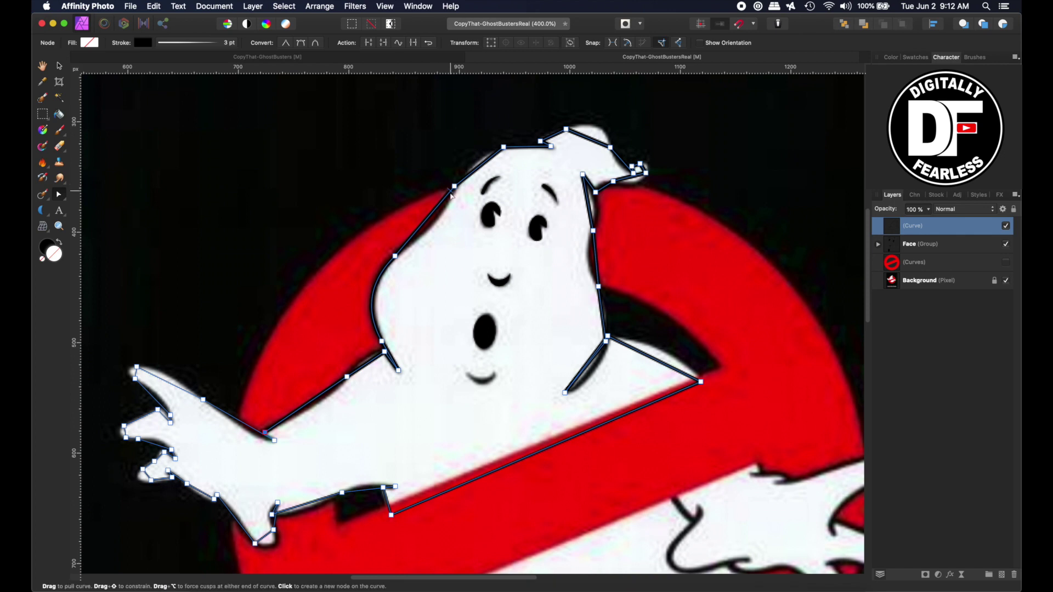
drag(433, 227, 428, 224)
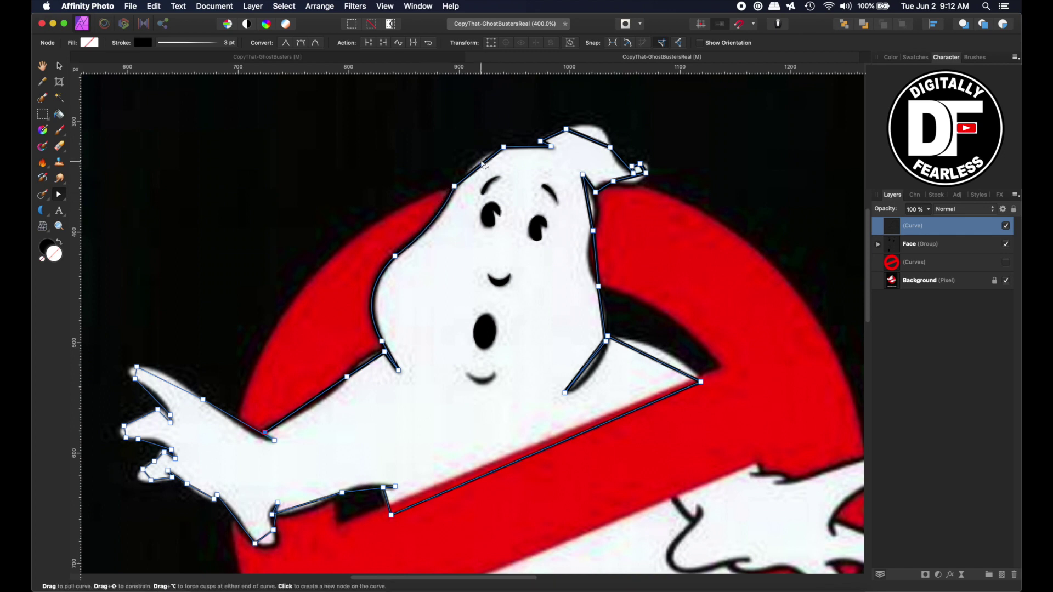
drag(482, 165, 479, 162)
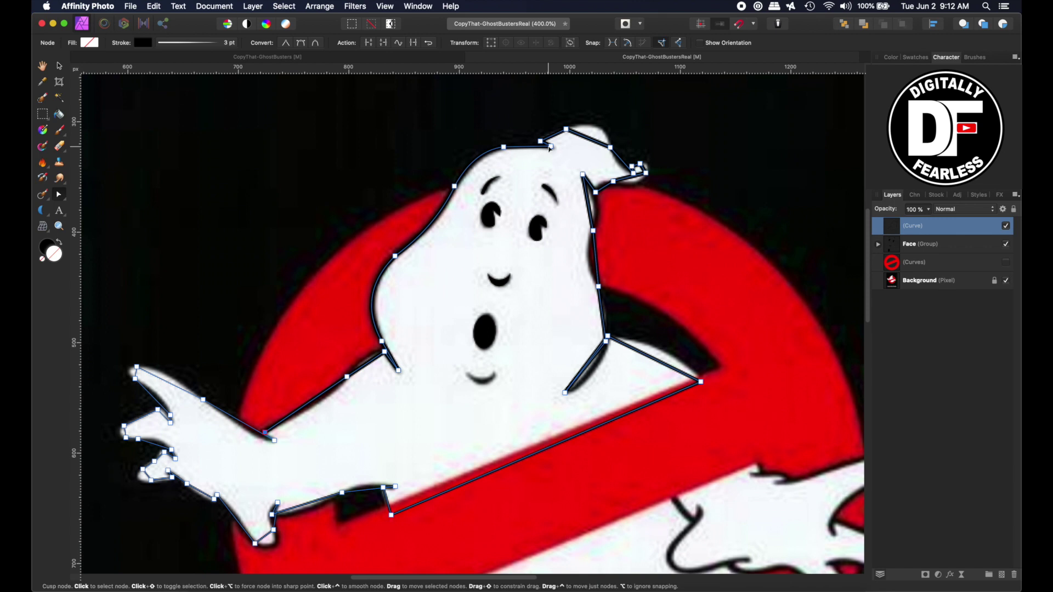
Step: Add a node on the head and arc the head segments along its rounded top
drag(551, 149, 553, 148)
click(535, 144)
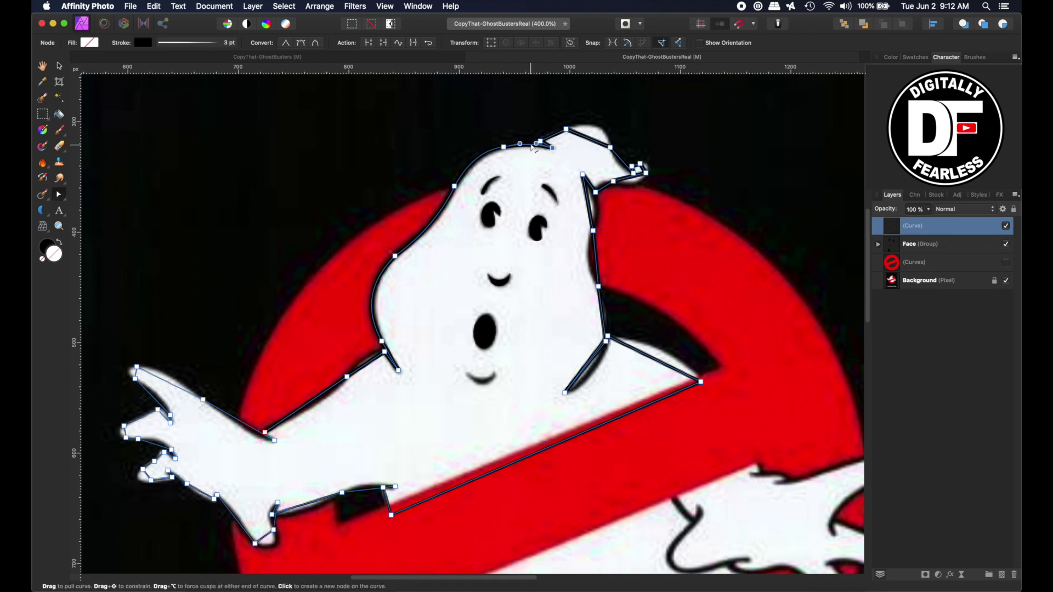
drag(532, 145, 531, 147)
drag(583, 138, 606, 137)
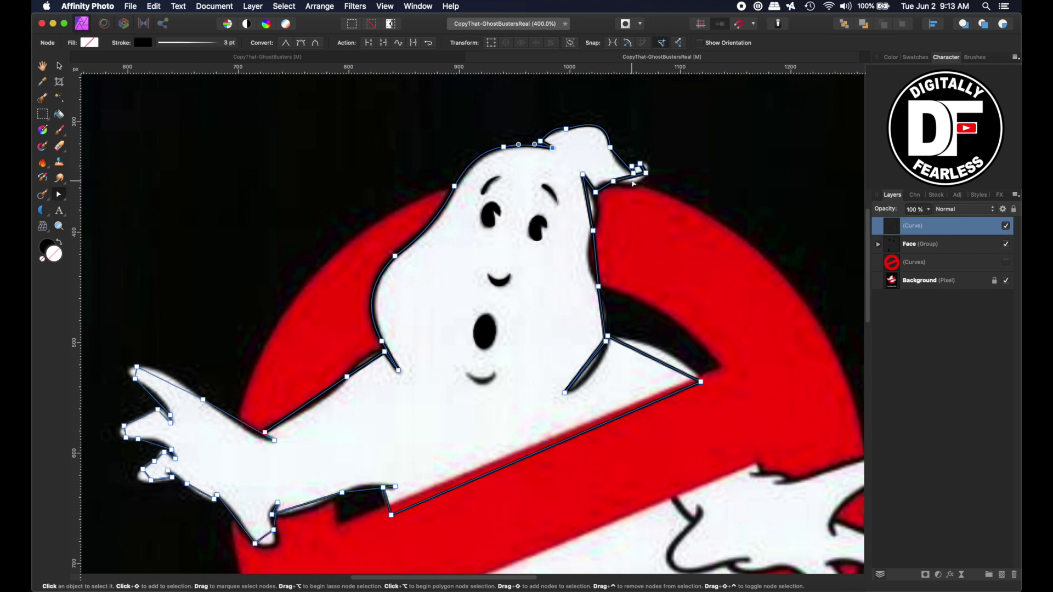
scroll(633, 184, up, 3)
drag(630, 178, 464, 462)
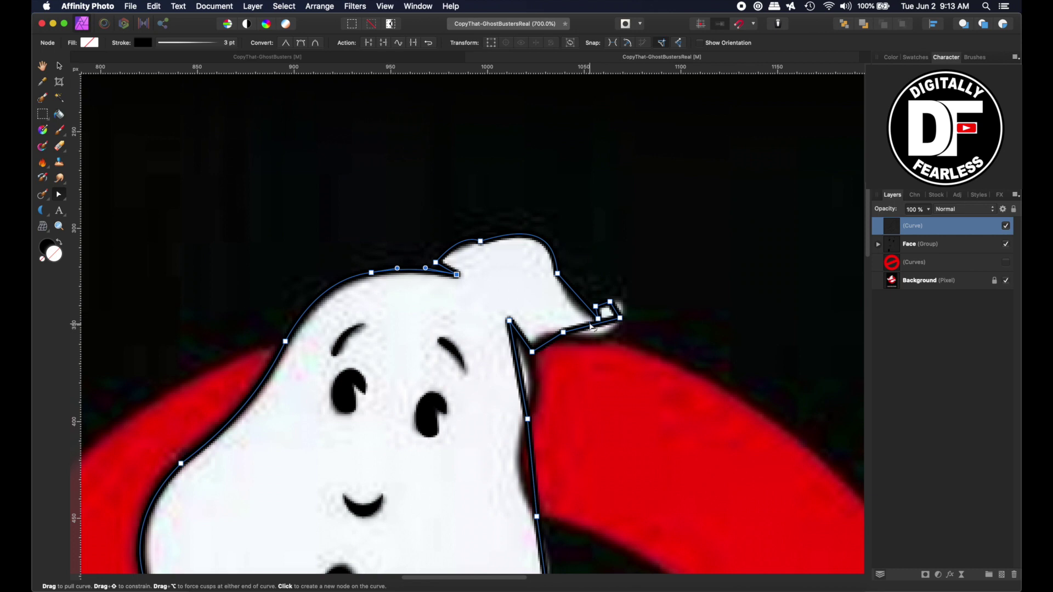
Step: Round the curve under the head tip and bow the right-side segments down to the red bar
drag(591, 328, 602, 337)
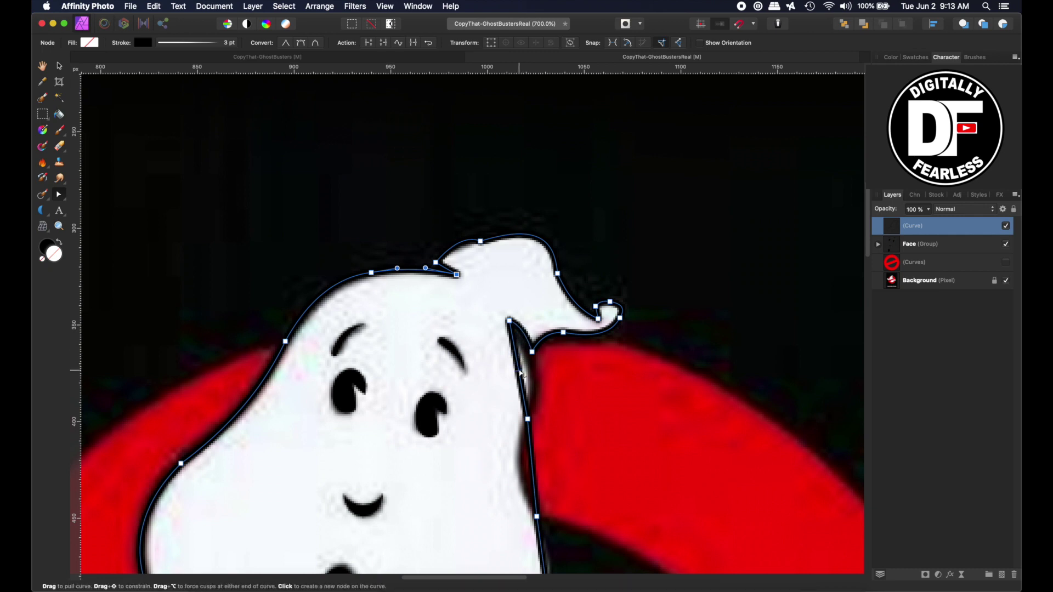
drag(519, 375, 533, 384)
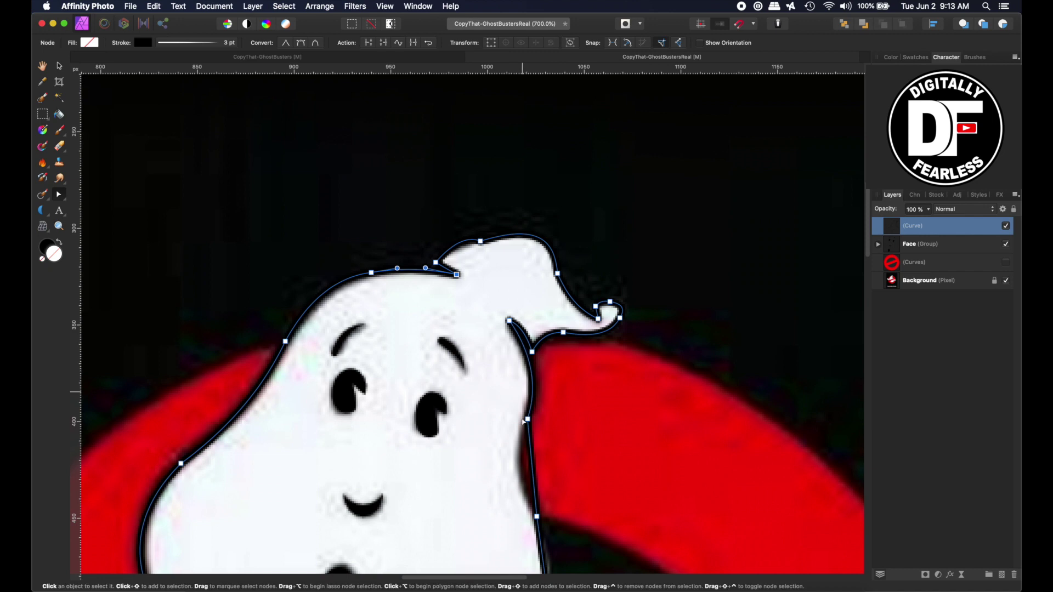
drag(531, 461, 526, 463)
scroll(558, 432, down, 5)
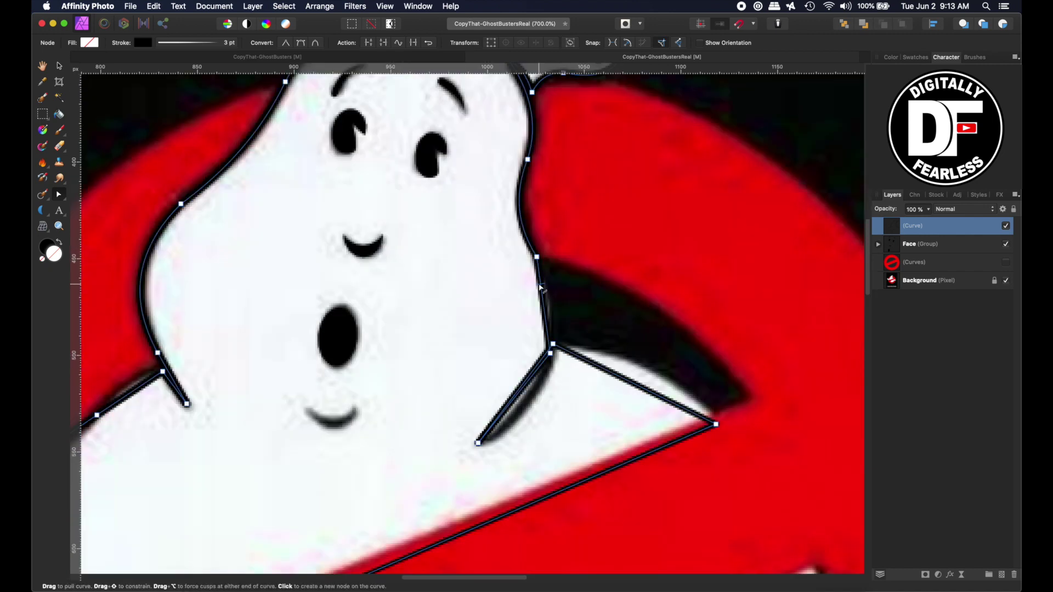
drag(542, 290, 547, 304)
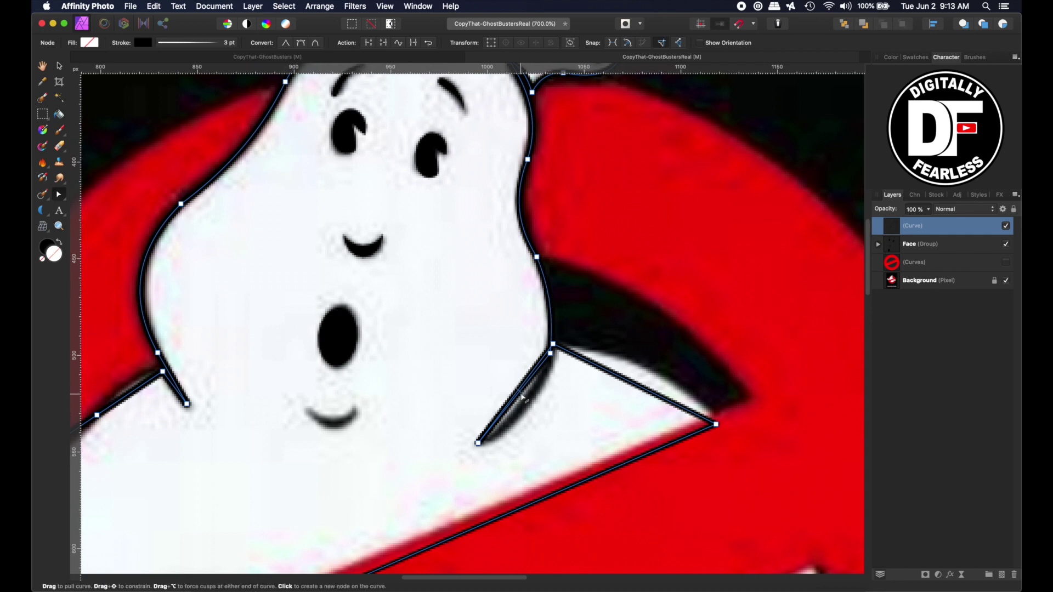
drag(522, 397, 547, 372)
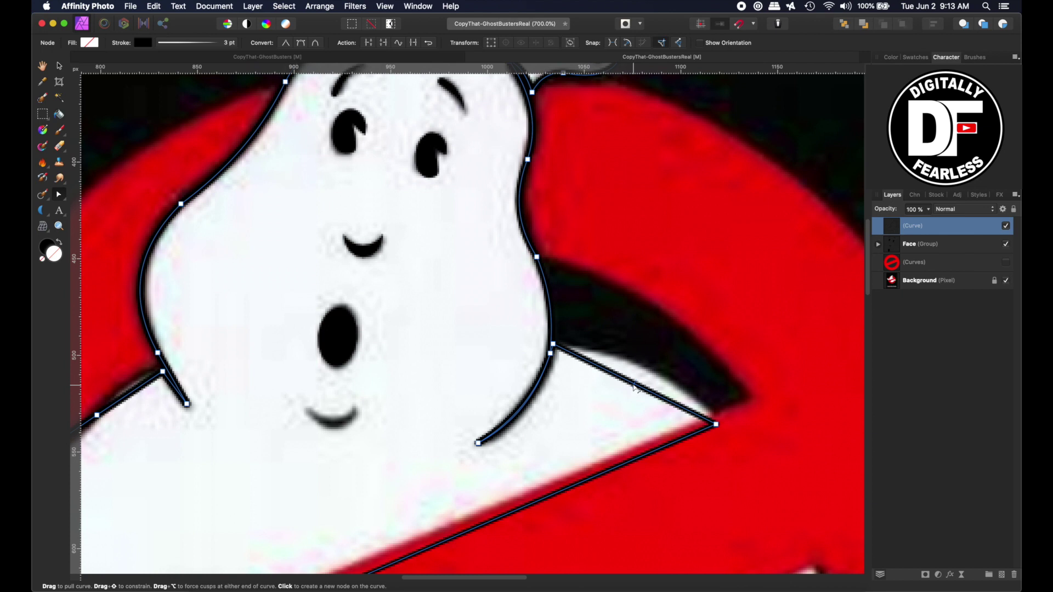
drag(634, 386, 641, 370)
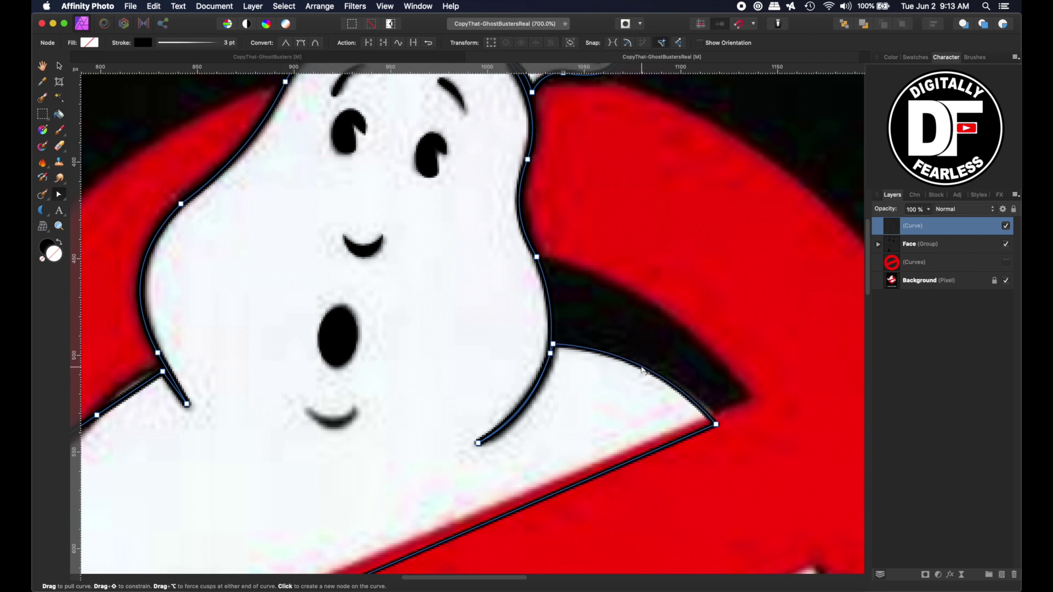
scroll(704, 444, down, 5)
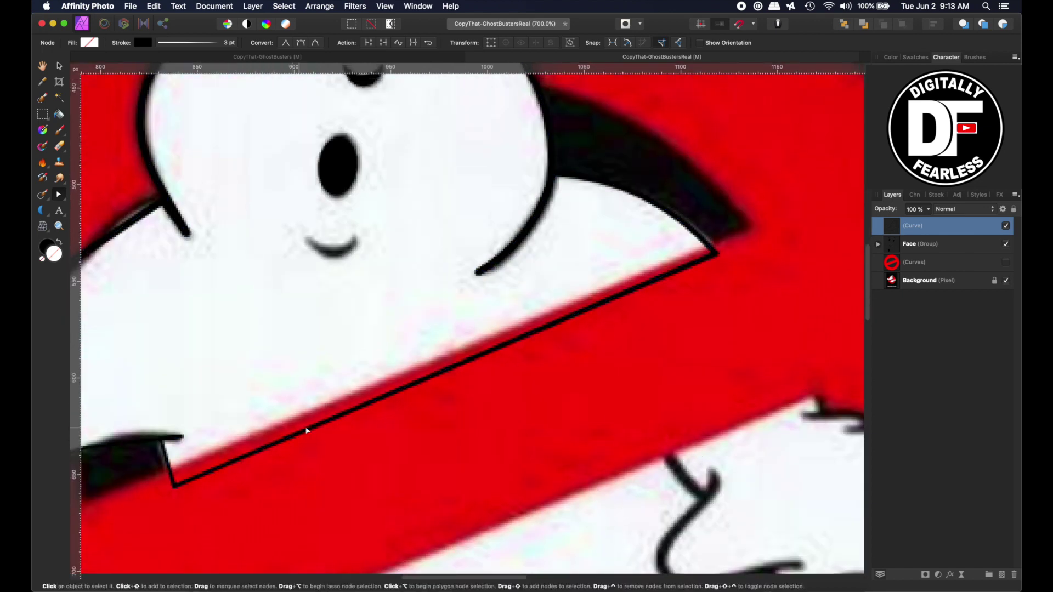
Step: Pan to the arm and bend the outline segments to follow the arm's underside
key(space)
key(space)
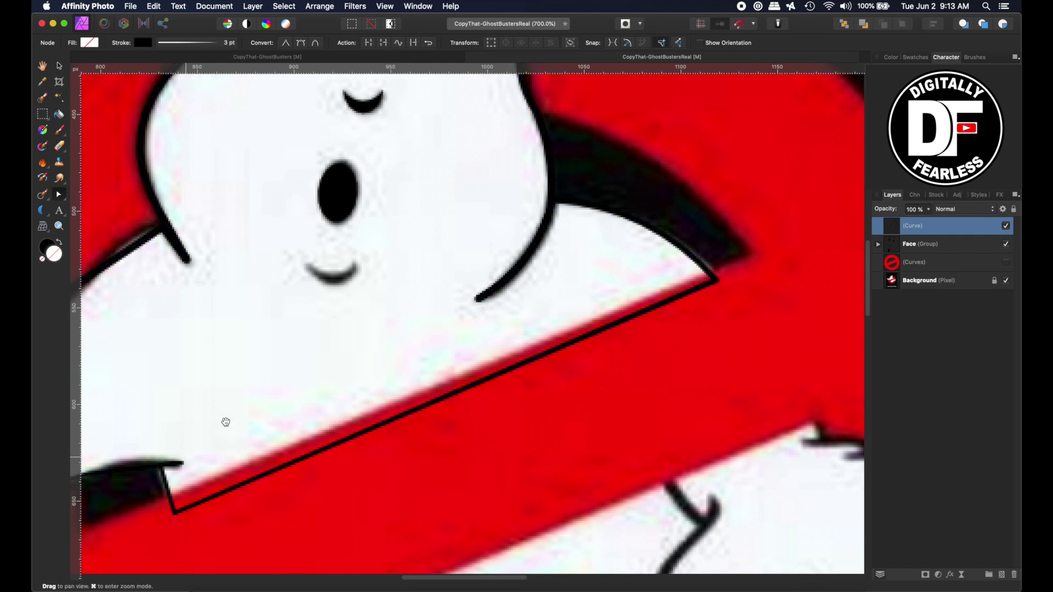
drag(226, 391, 540, 301)
key(space)
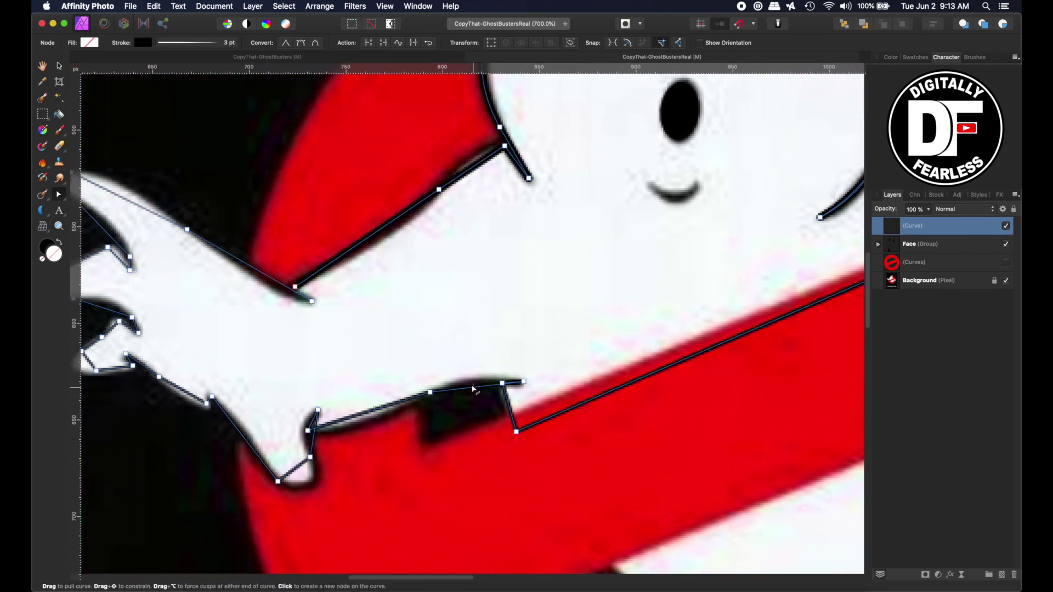
drag(471, 384, 473, 379)
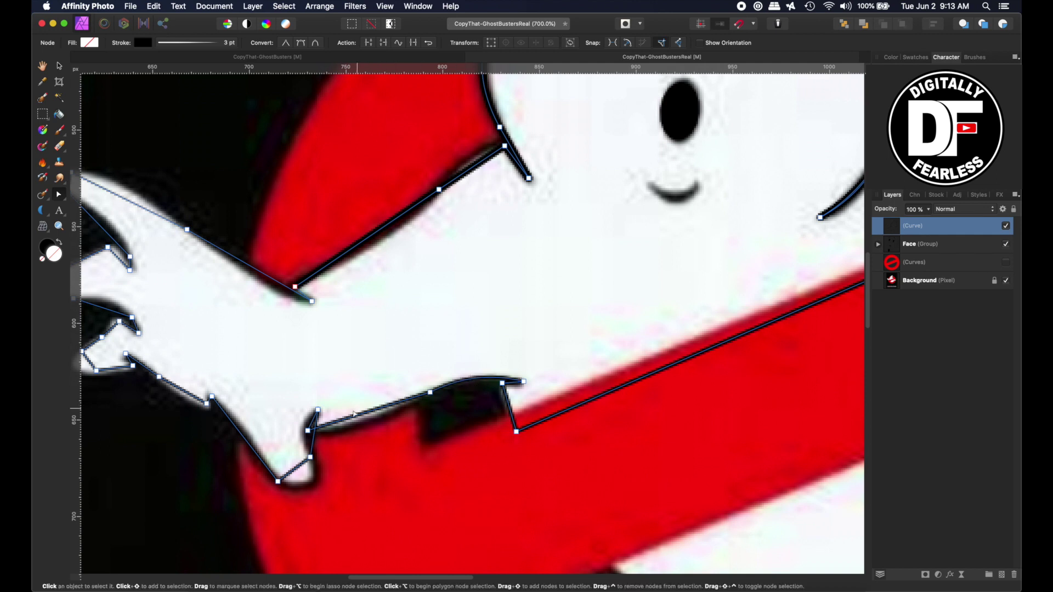
drag(365, 418, 367, 425)
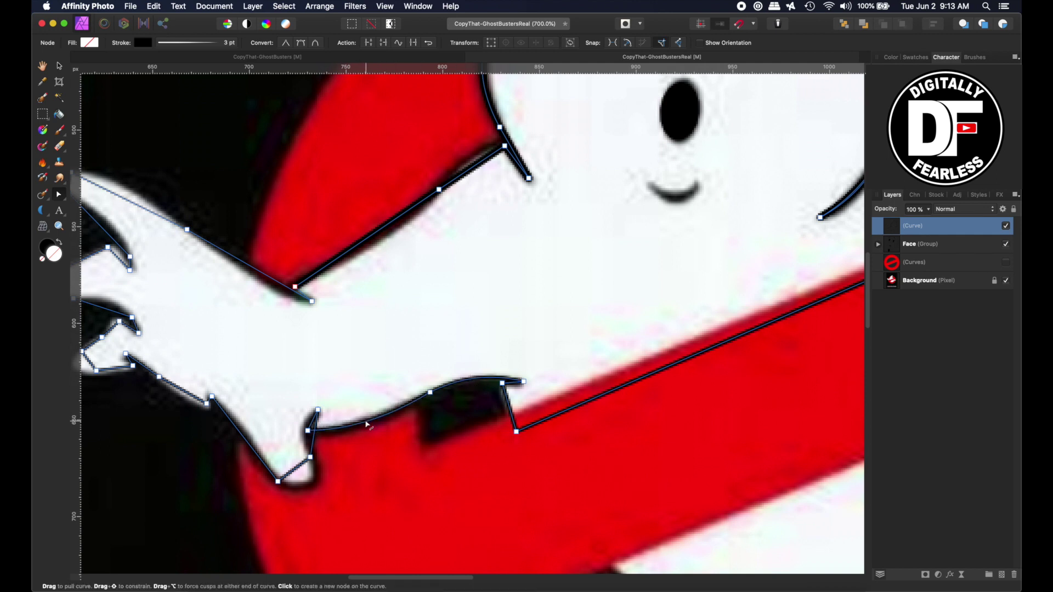
drag(312, 423, 308, 425)
drag(294, 469, 311, 487)
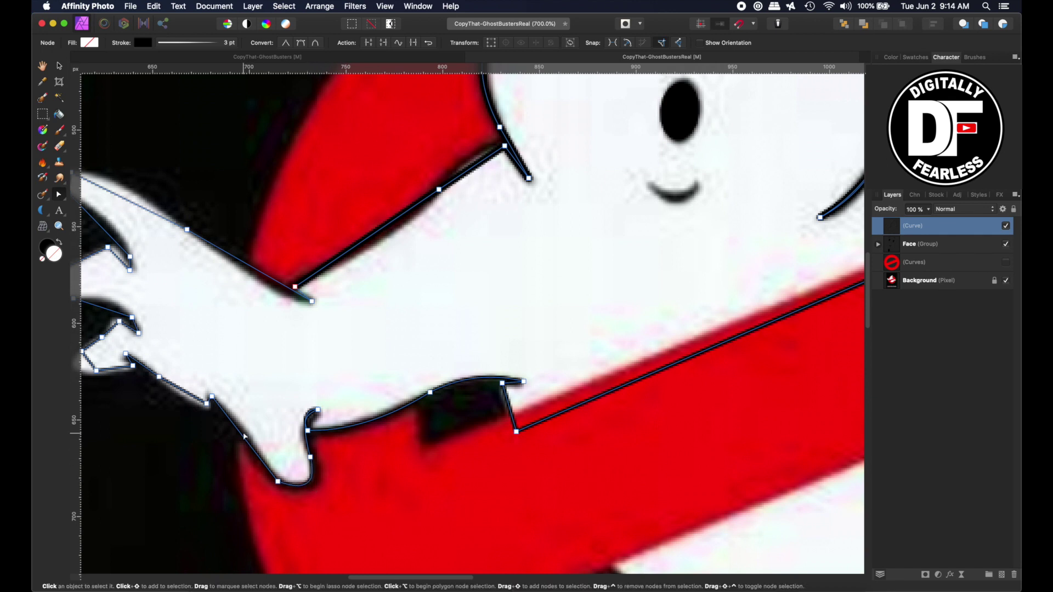
drag(242, 436, 249, 437)
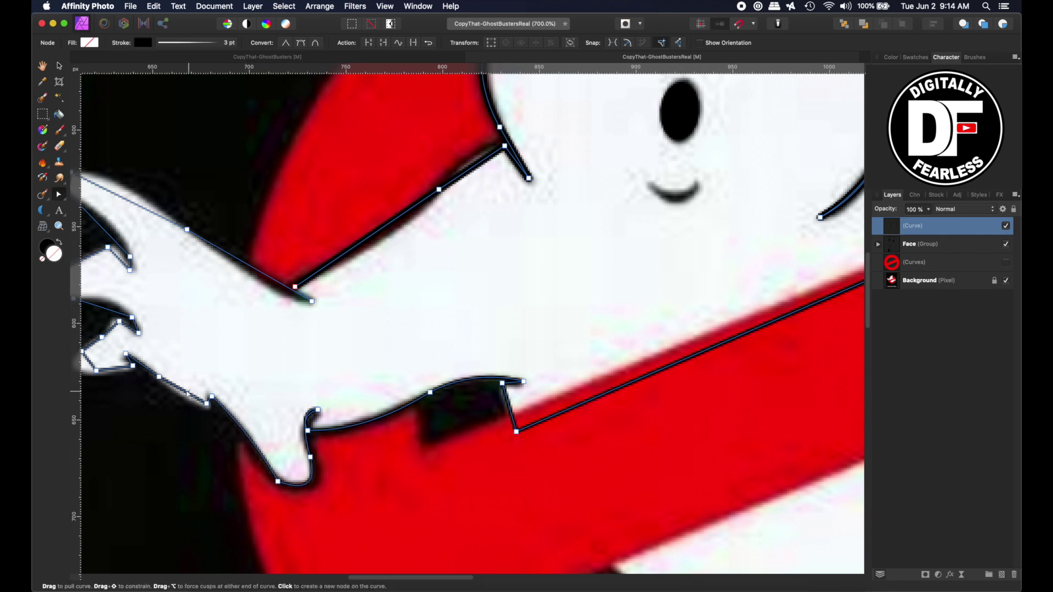
drag(187, 393, 189, 407)
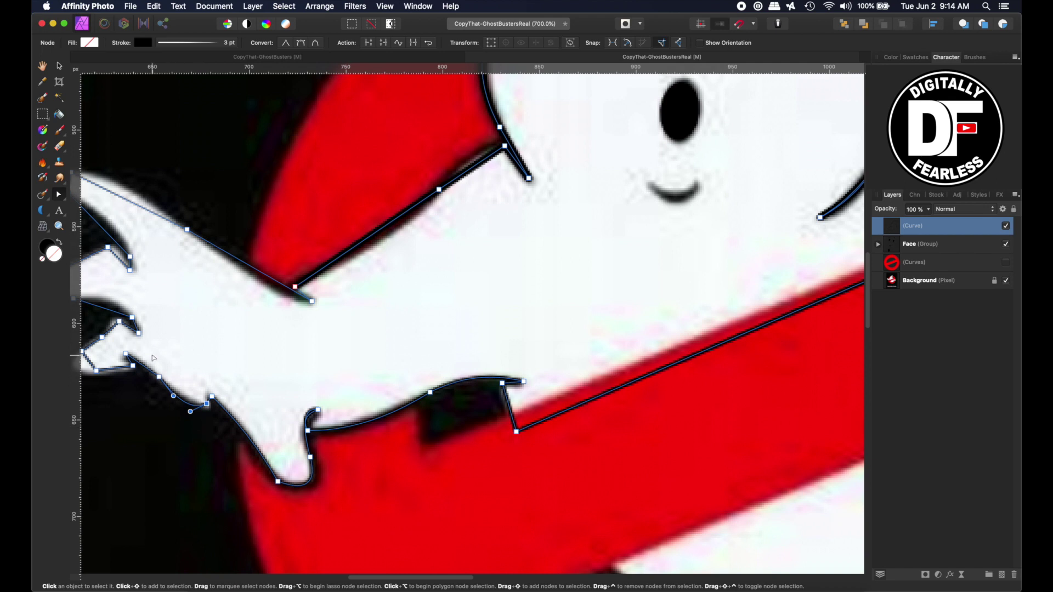
Step: Reshape the outline around the lower fingers to match the reference
scroll(203, 427, left, 10)
click(417, 390)
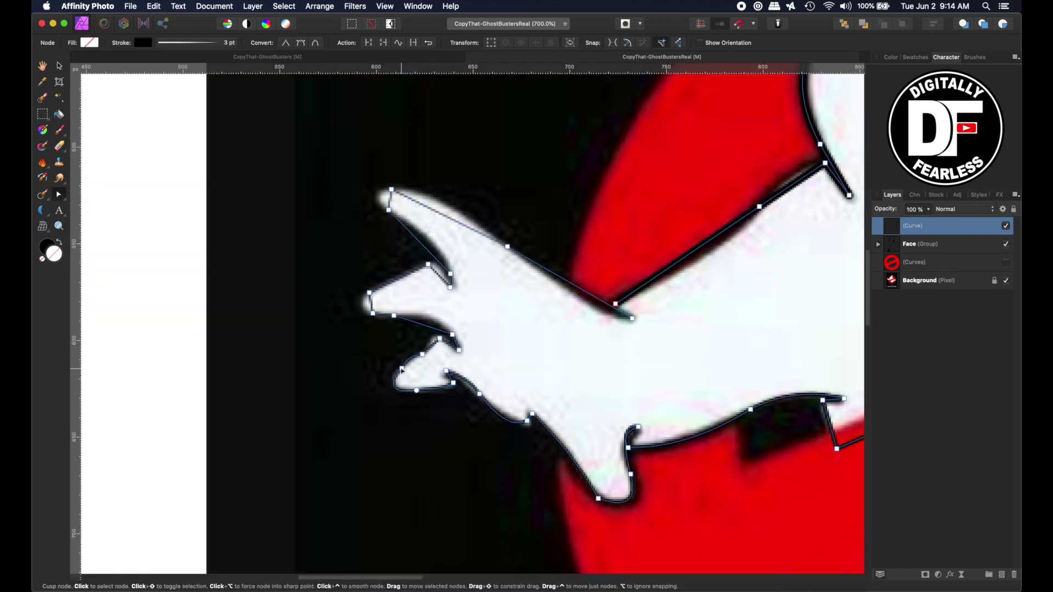
drag(420, 362, 408, 369)
click(383, 314)
click(616, 304)
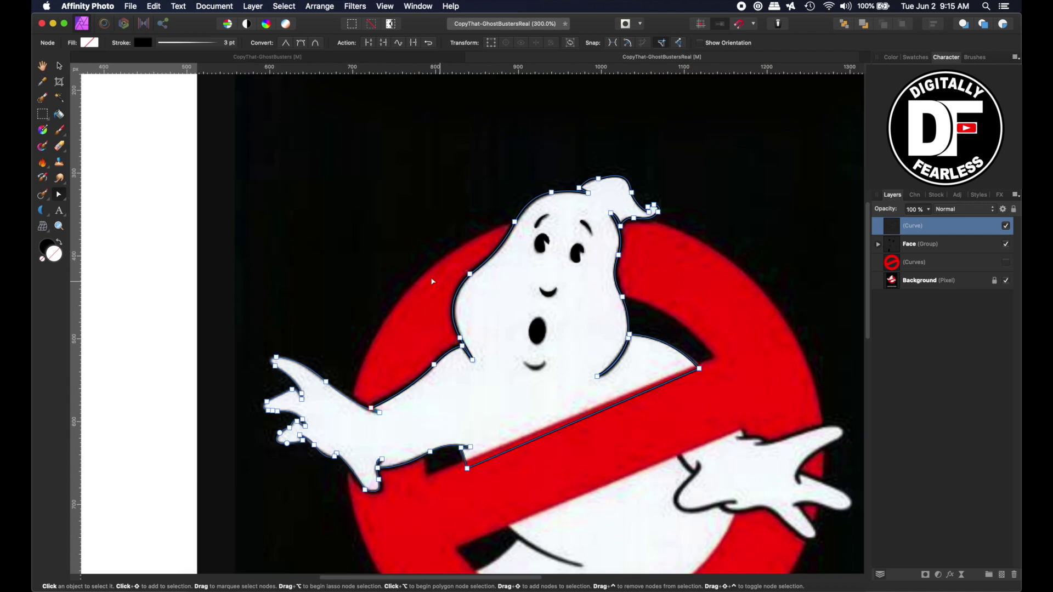
scroll(617, 307, down, 5)
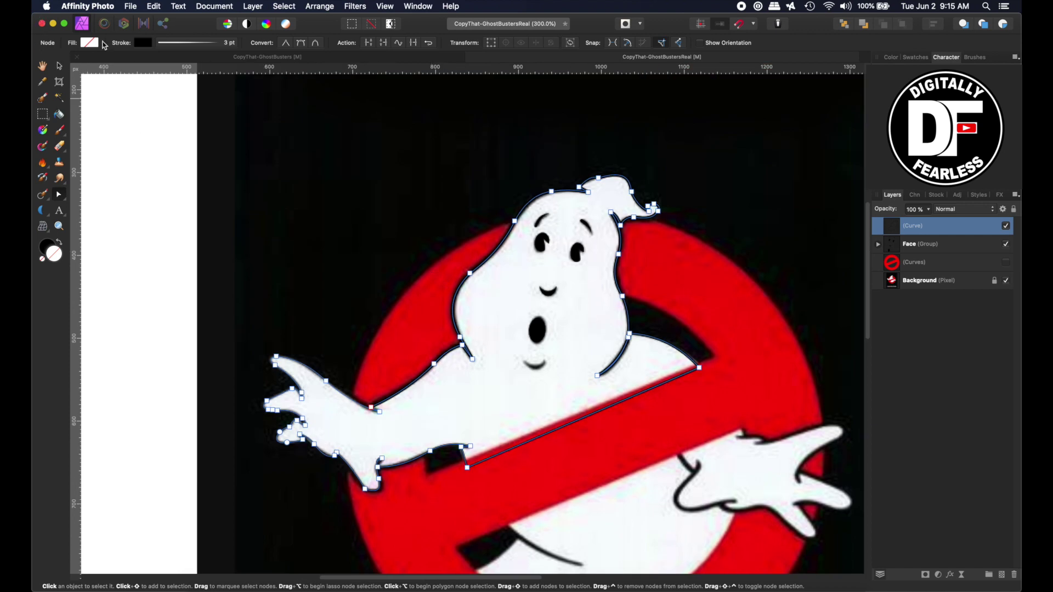
Step: Fill the traced ghost shape with white
click(87, 43)
click(148, 113)
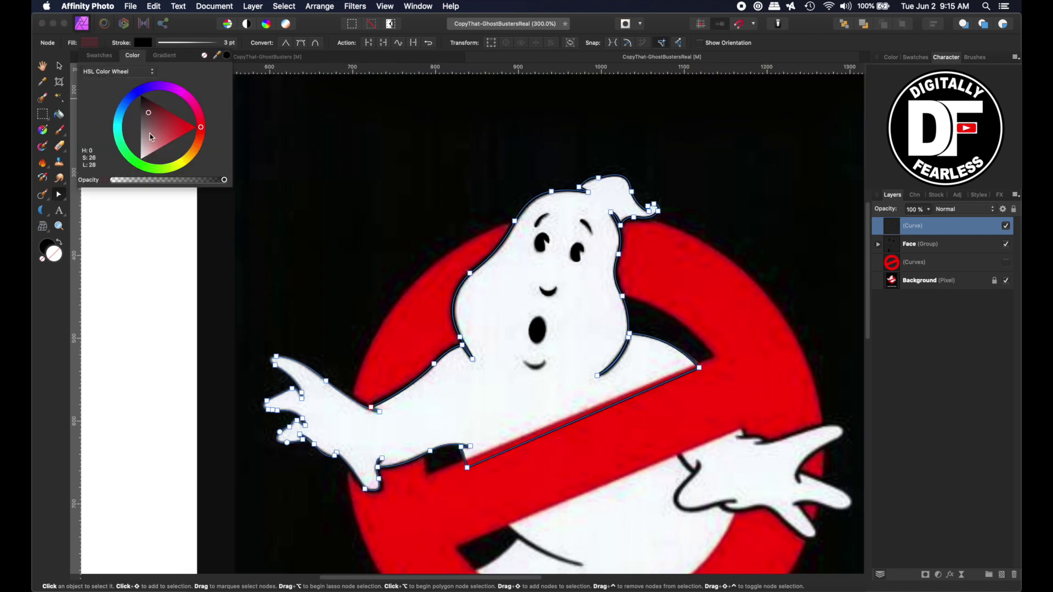
key(v)
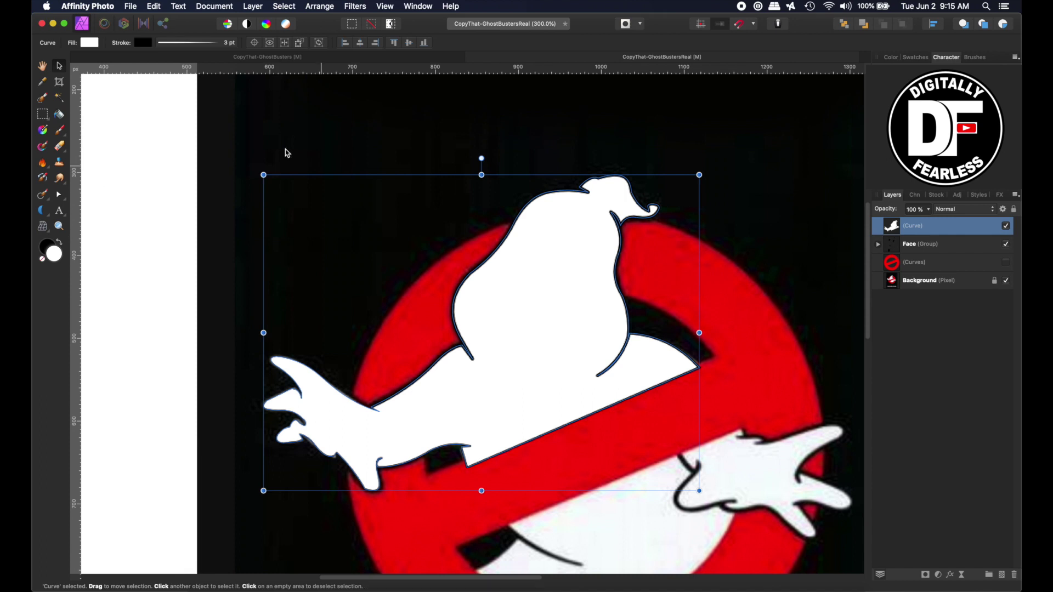
Step: Reset the outline's stroke pressure profile to an even width and move the Face group above the ghost
click(183, 43)
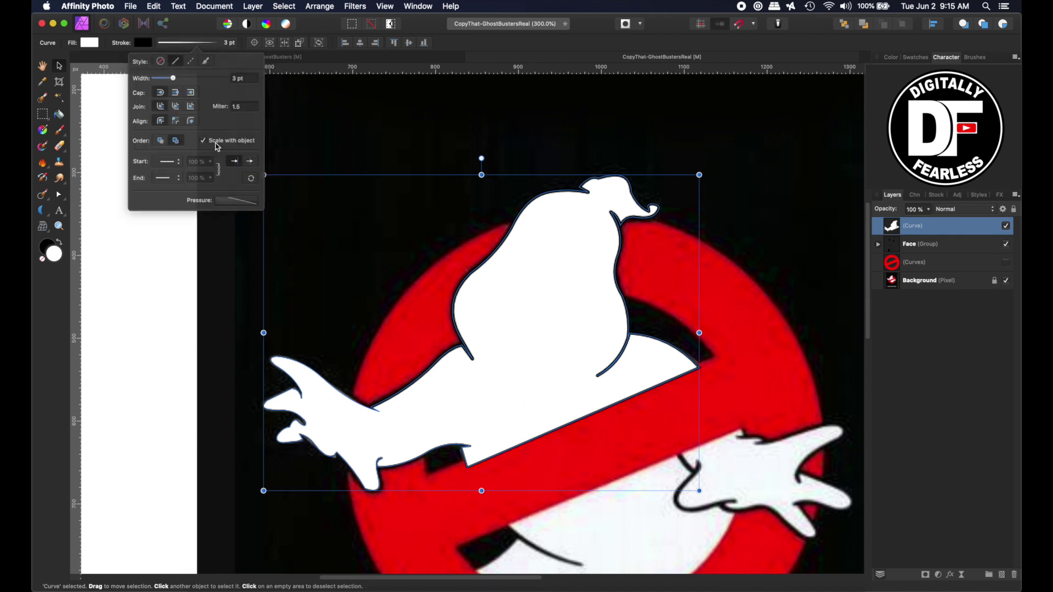
click(240, 200)
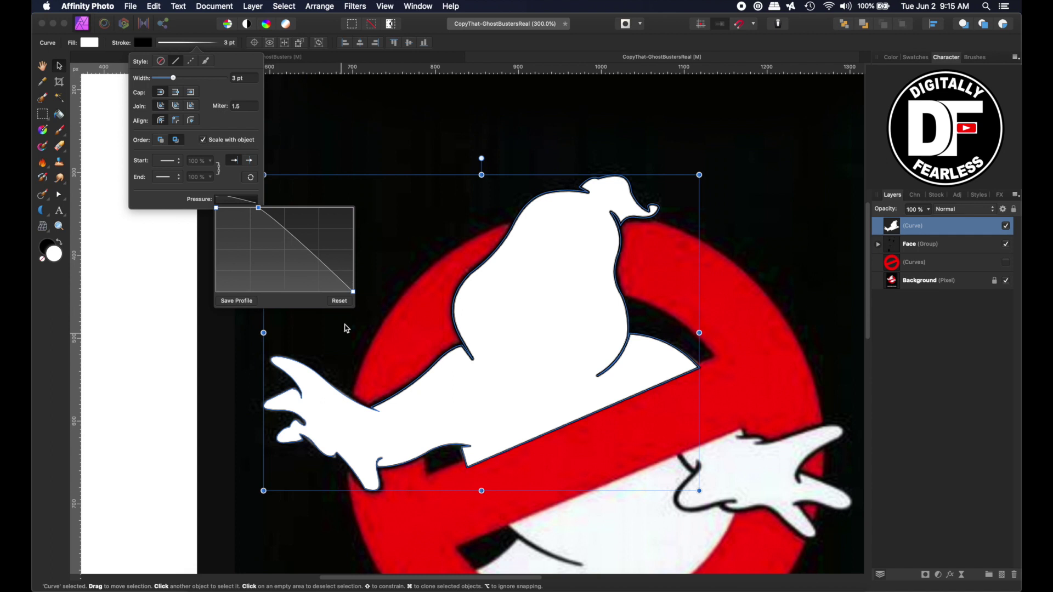
click(346, 302)
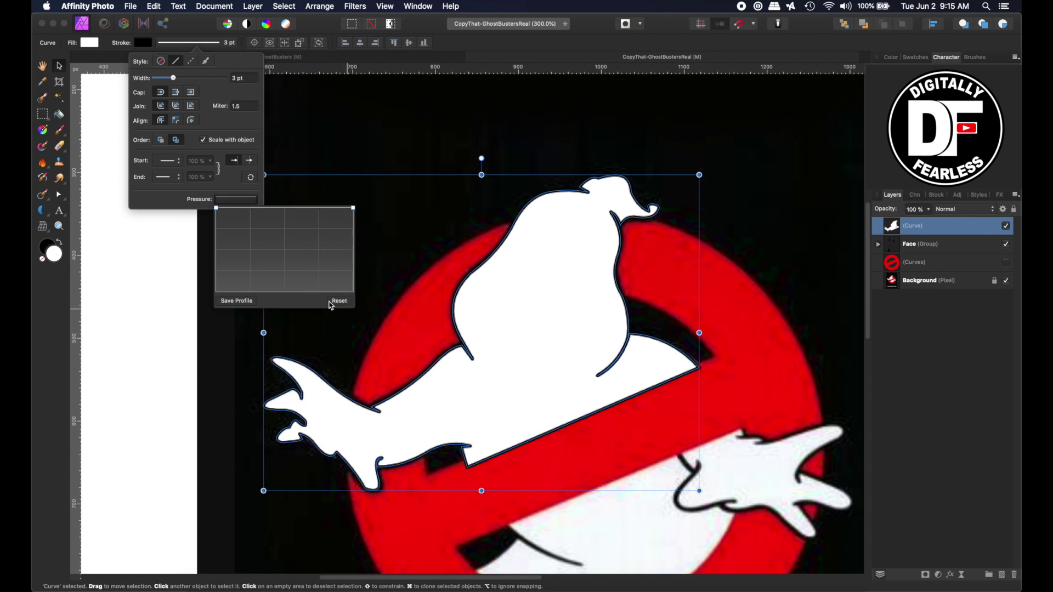
click(194, 43)
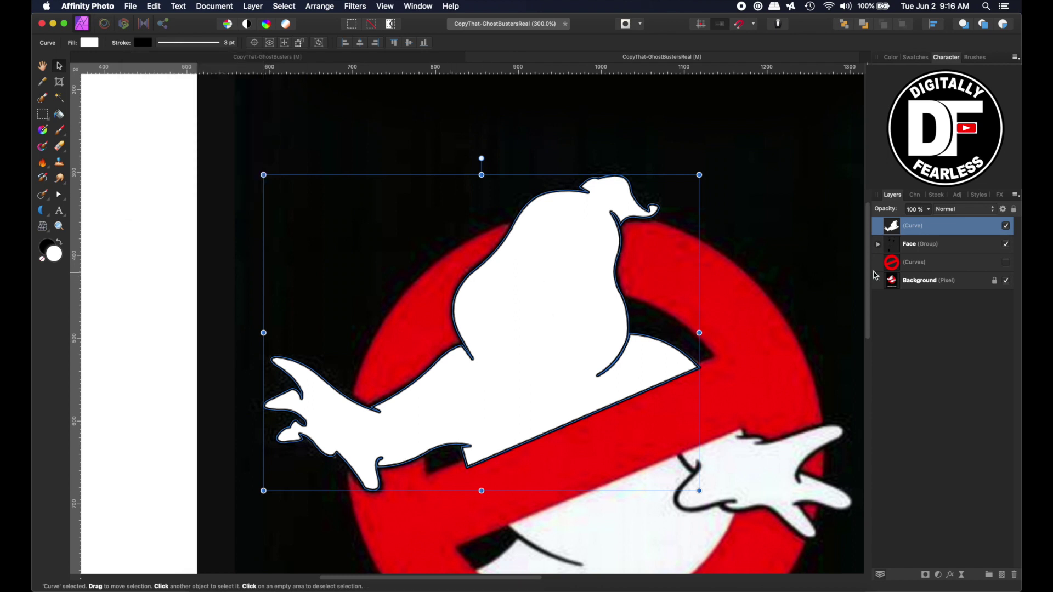
drag(889, 244, 886, 222)
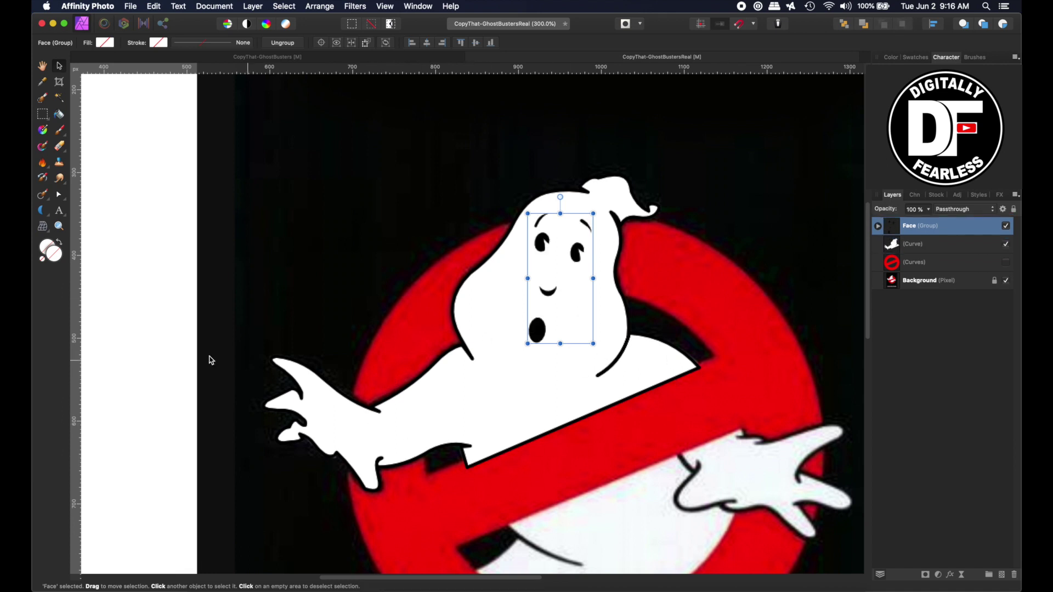
Step: Select the white ghost shape and zoom in to 500%
key(h)
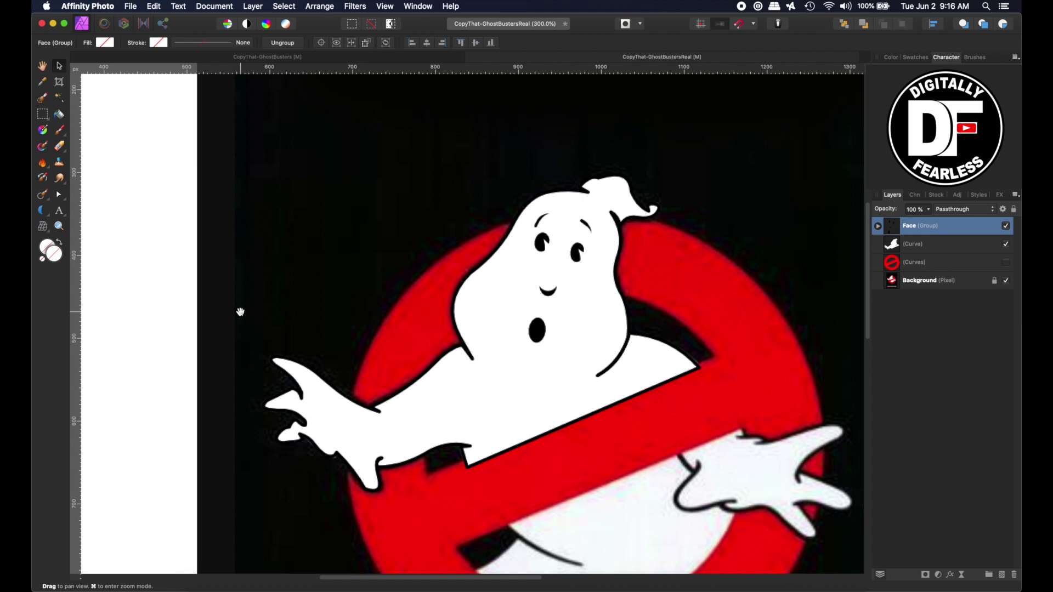
key(v)
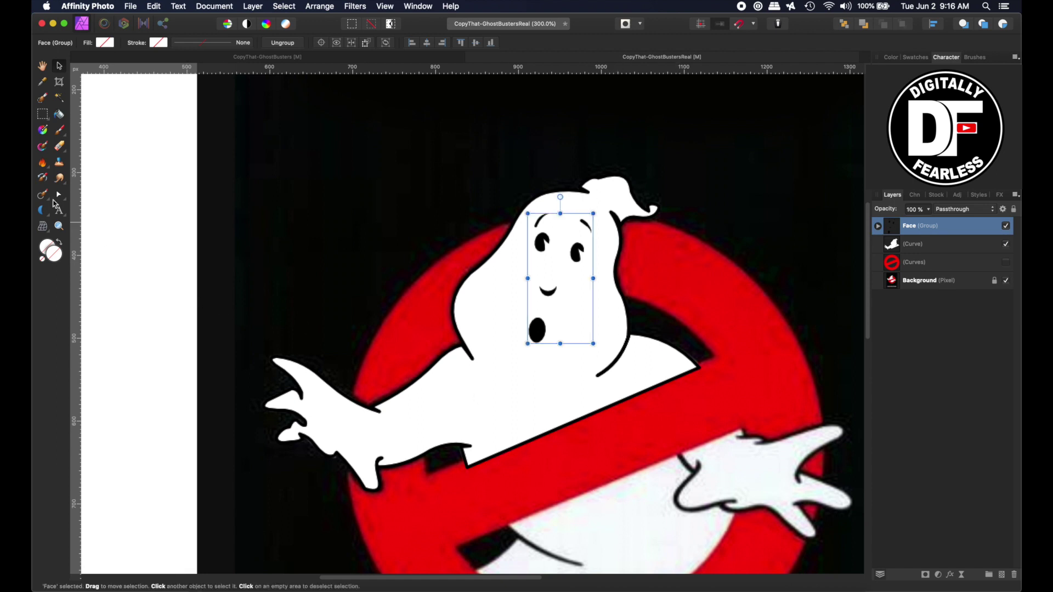
click(466, 374)
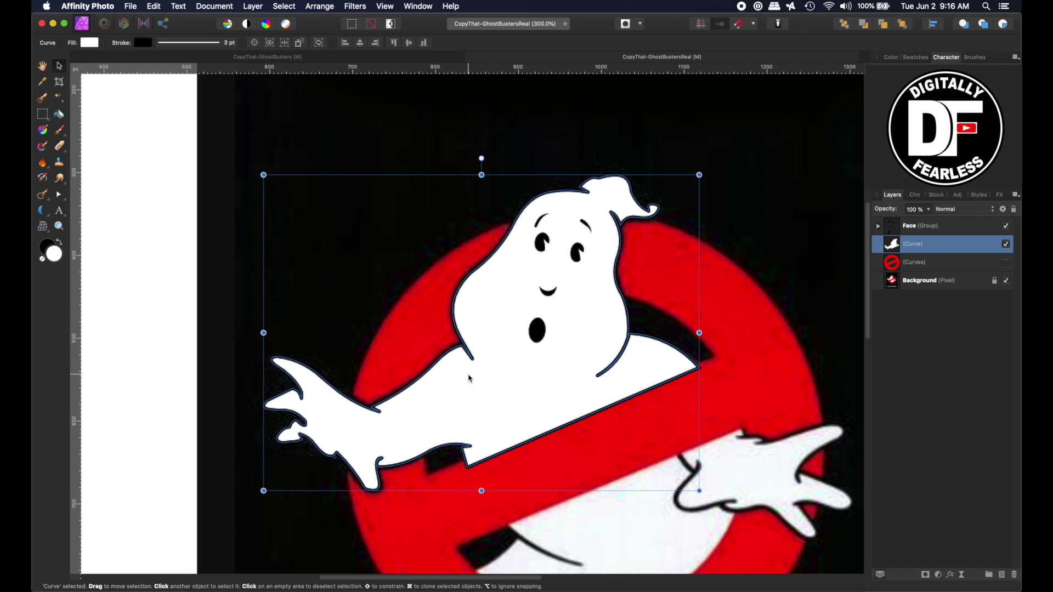
key(super+equal)
key(super+equal)
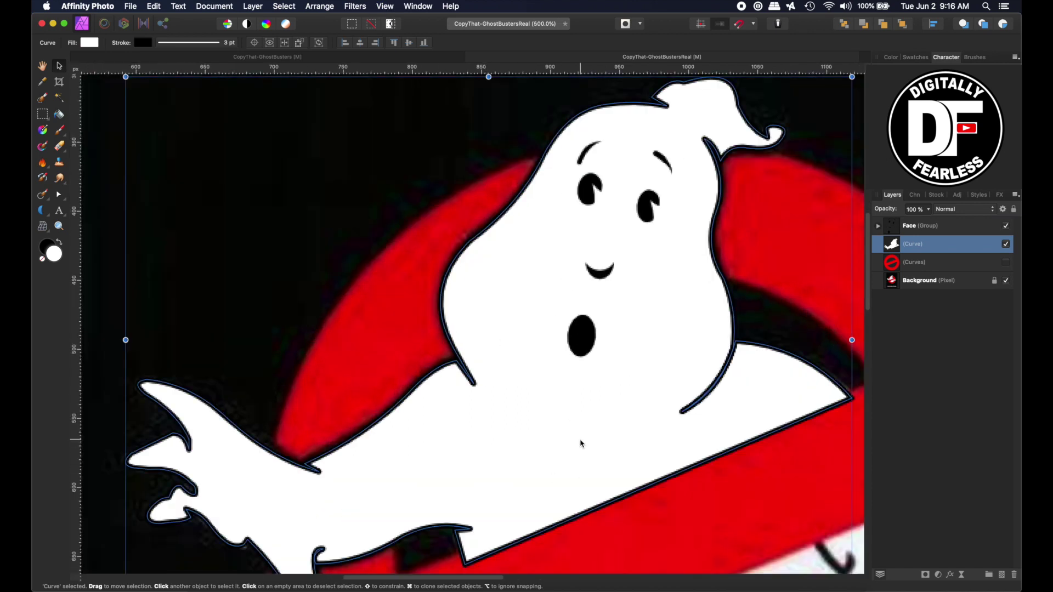
Step: Add a node on the ghost's bottom edge, break the curve there, and remove the segments along the red bar
scroll(641, 494, down, 5)
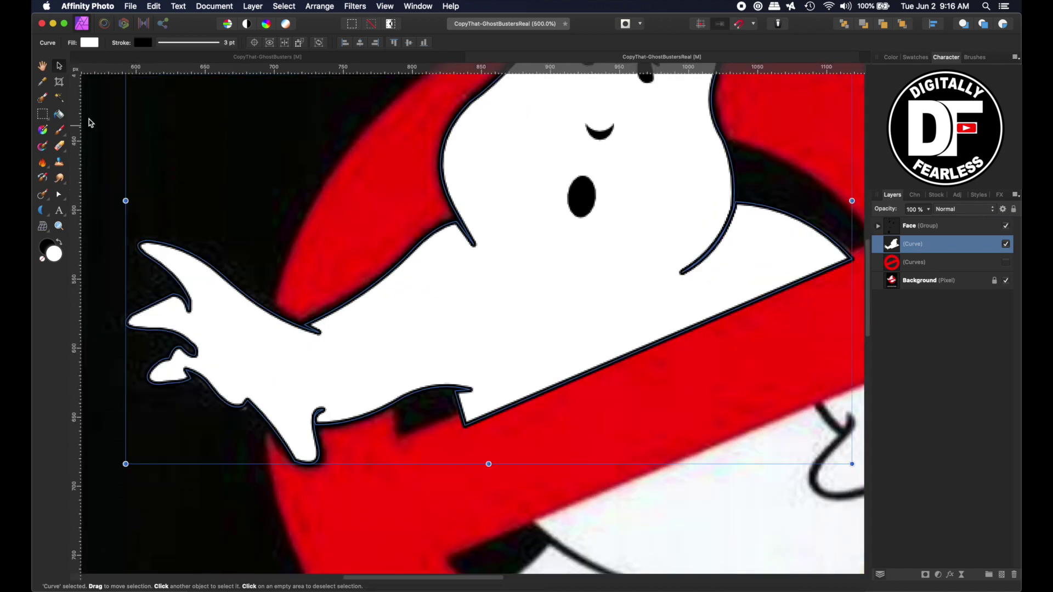
click(59, 195)
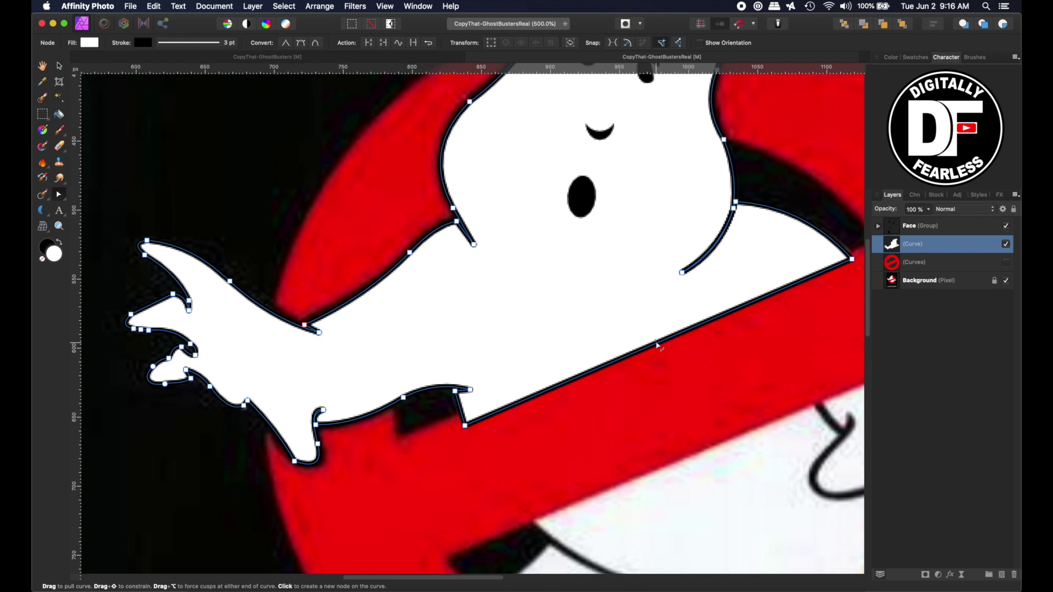
click(657, 344)
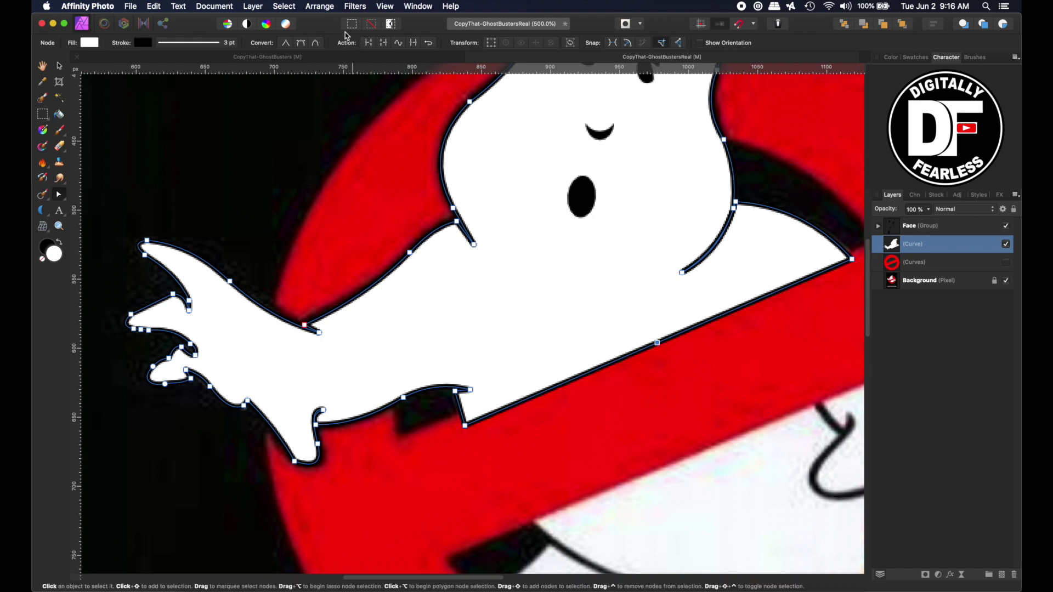
click(370, 46)
drag(657, 342, 659, 379)
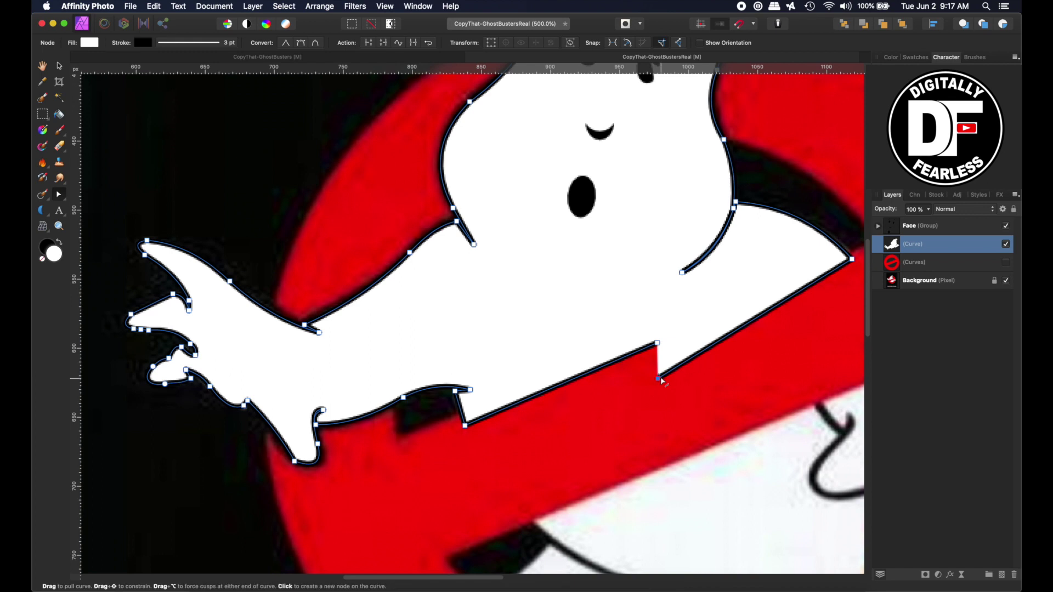
key(super+z)
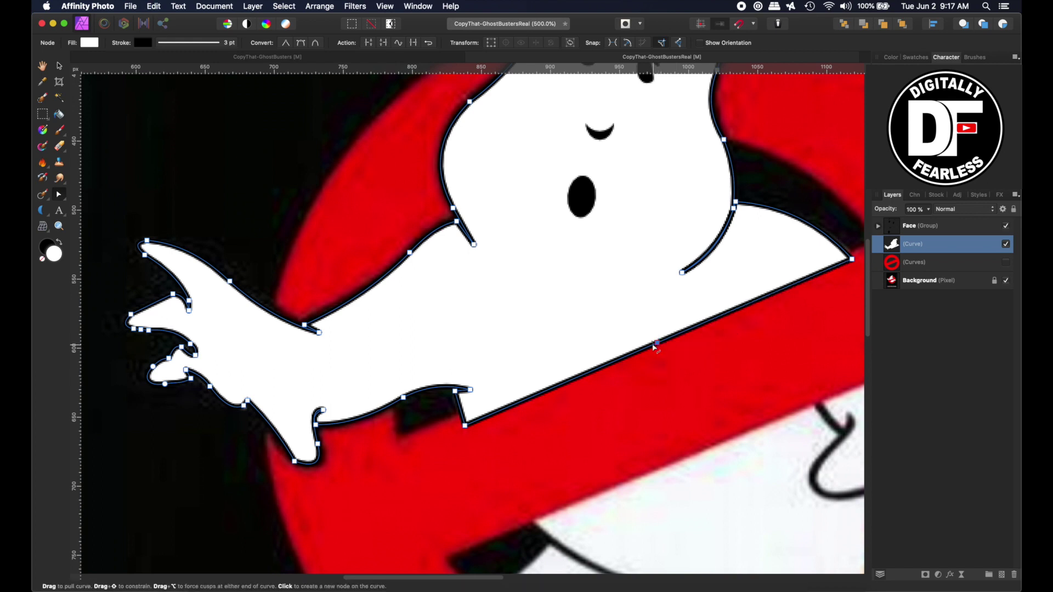
key(super+z)
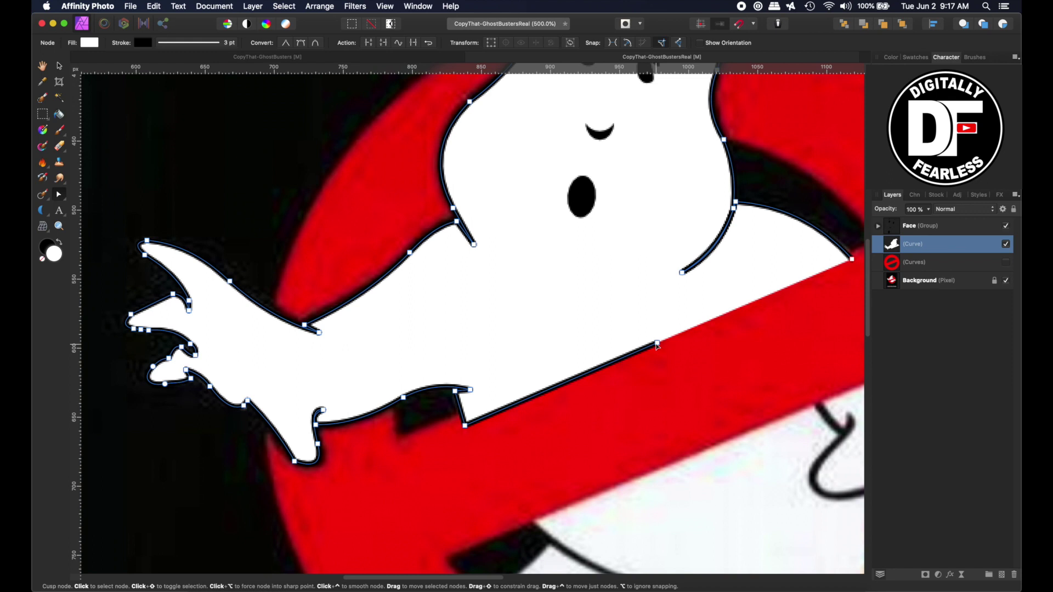
key(super+z)
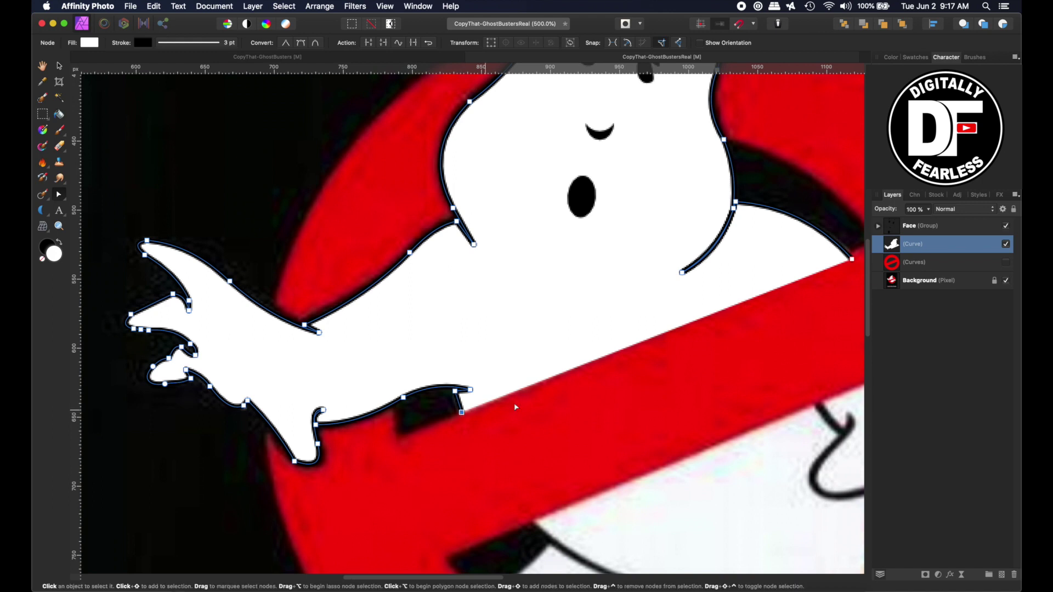
Step: Show the red circle-and-bar layer and move the outline's end node up along the bar
click(1006, 263)
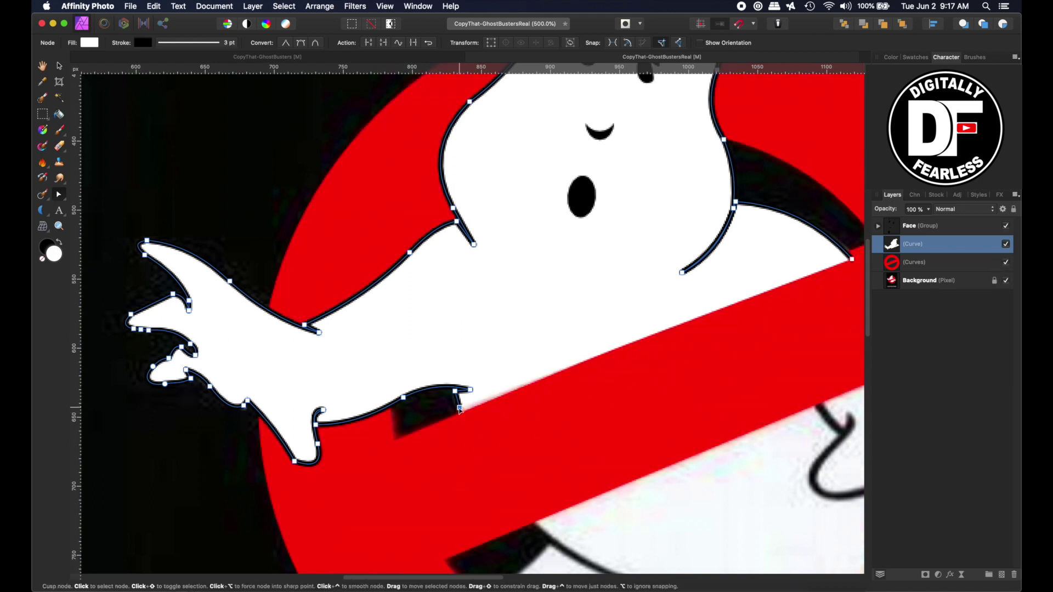
click(462, 412)
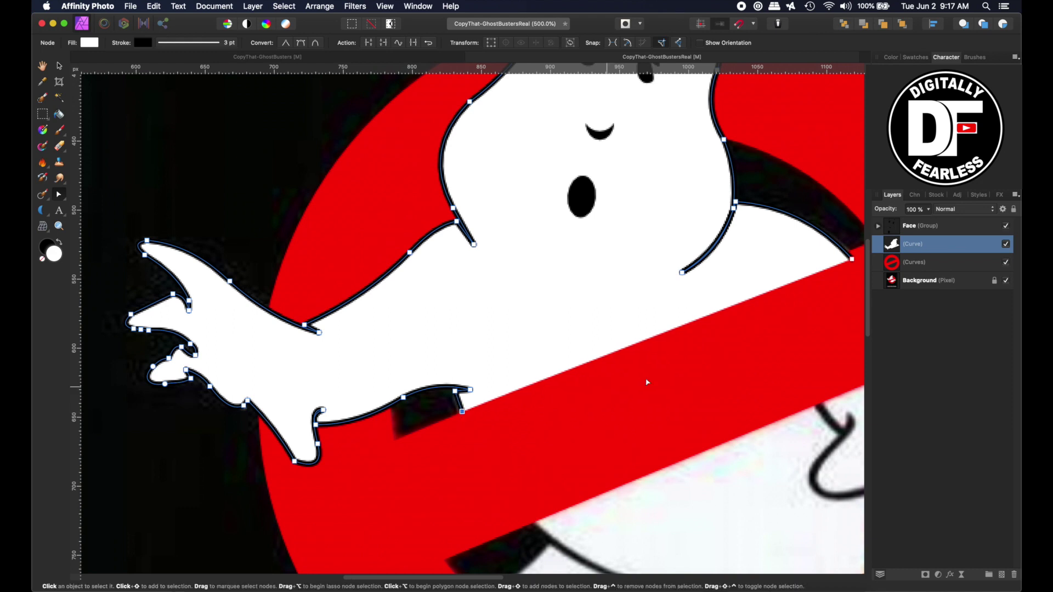
mouse_move(852, 259)
mouse_down()
mouse_move(834, 245)
mouse_move(845, 251)
mouse_up()
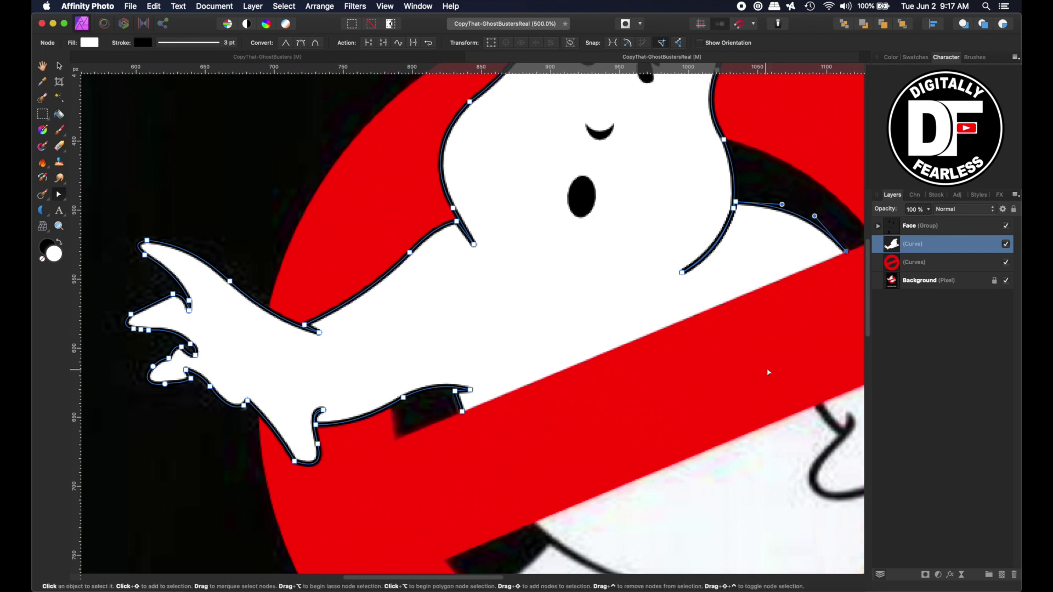
click(60, 67)
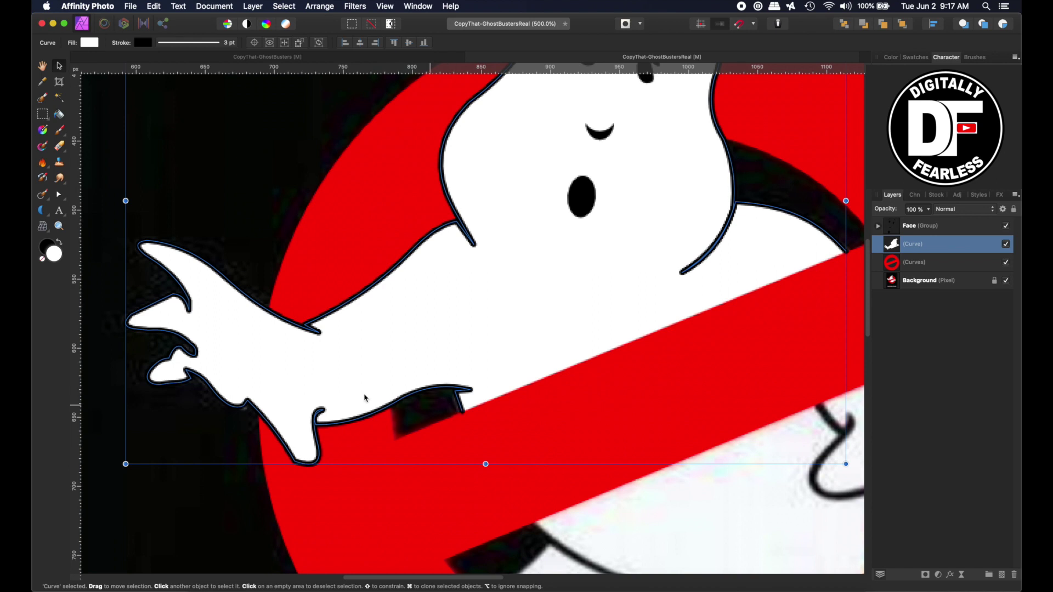
click(59, 194)
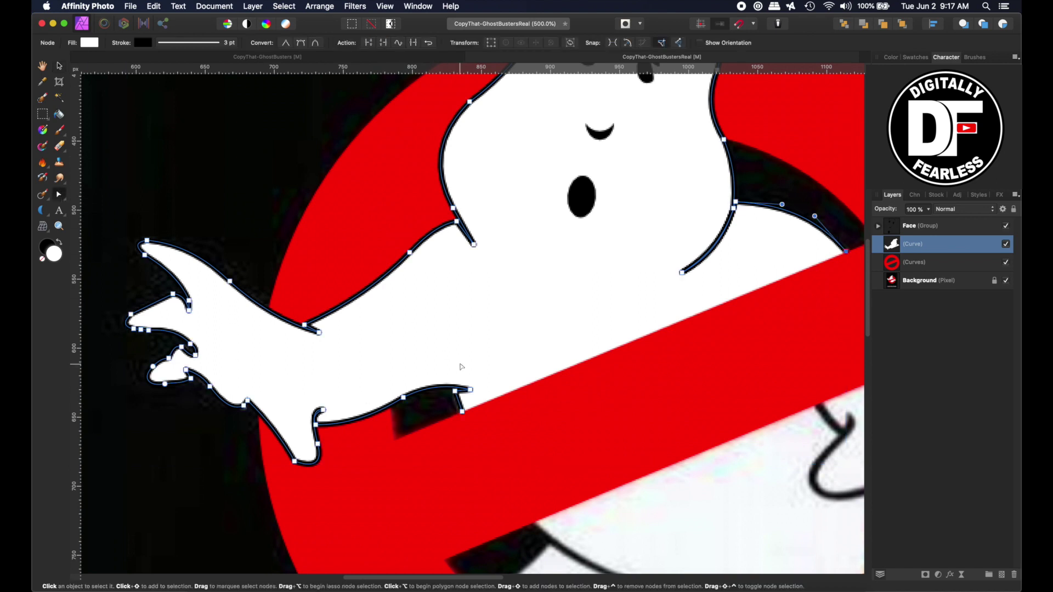
scroll(461, 367, down, 1)
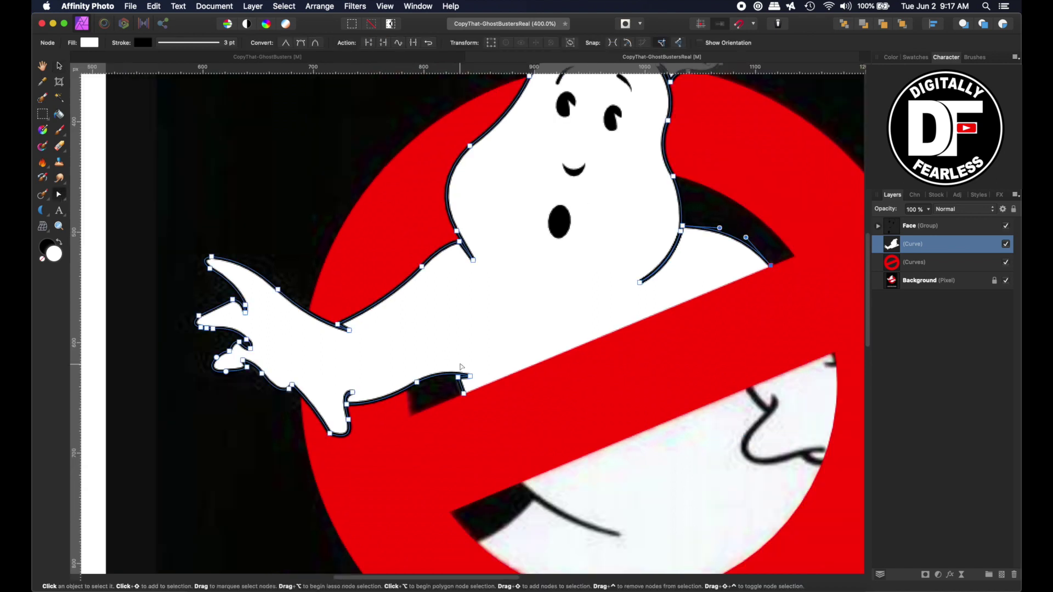
scroll(461, 367, up, 3)
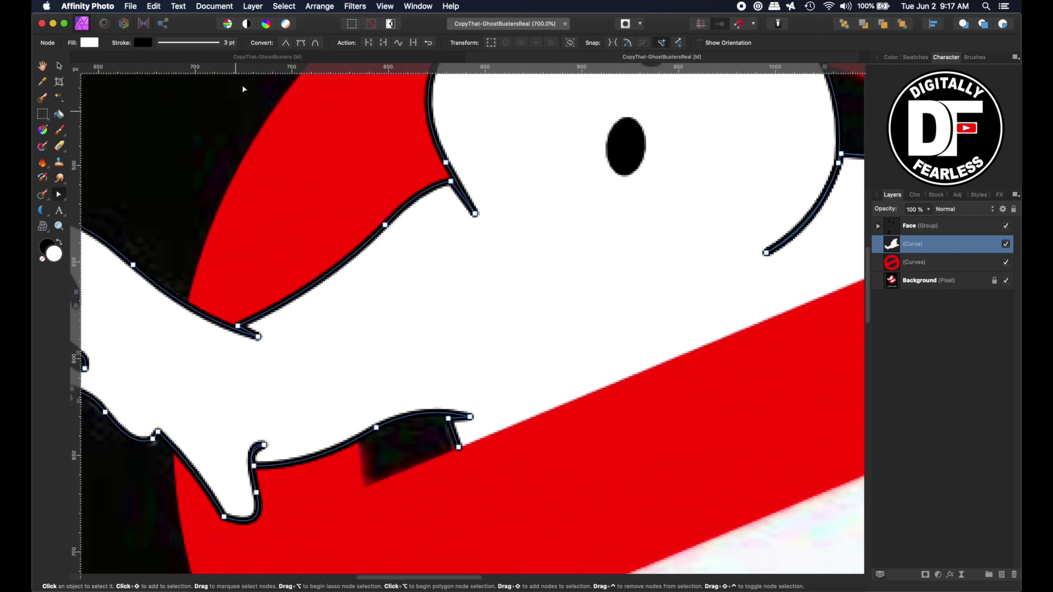
click(206, 44)
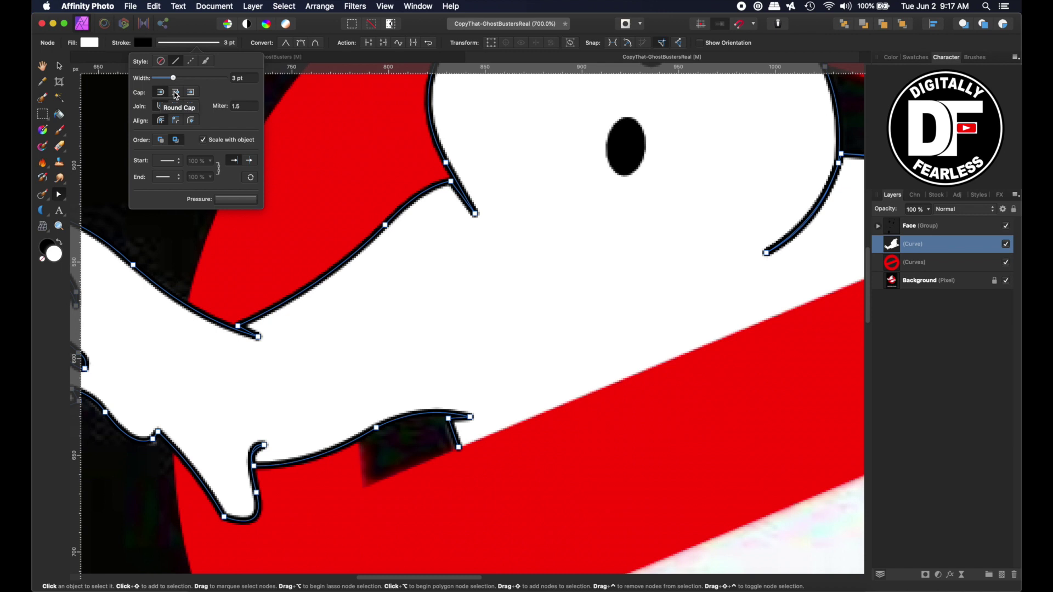
click(176, 96)
click(176, 98)
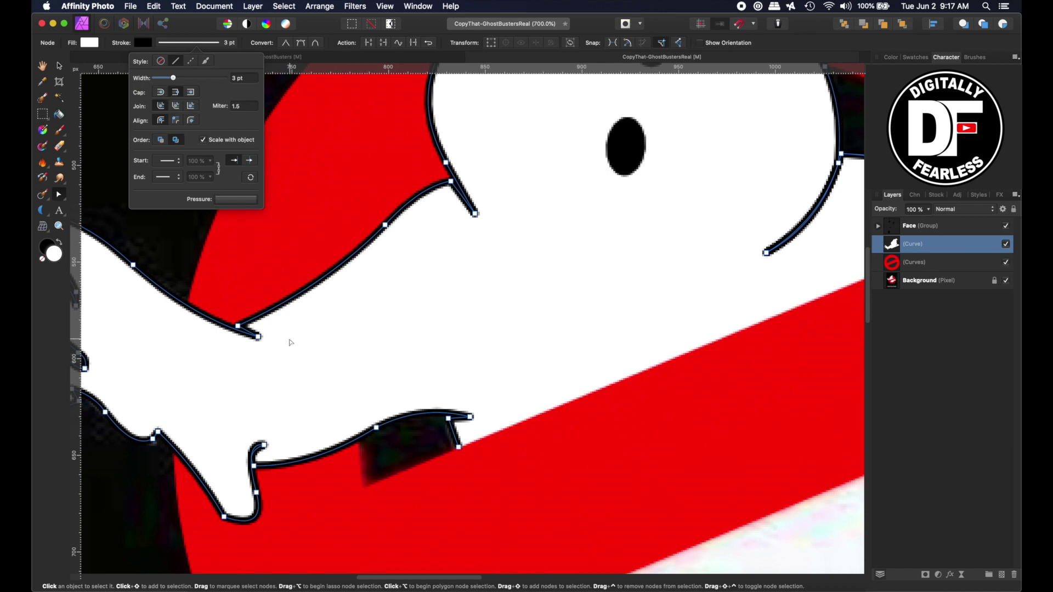
click(61, 66)
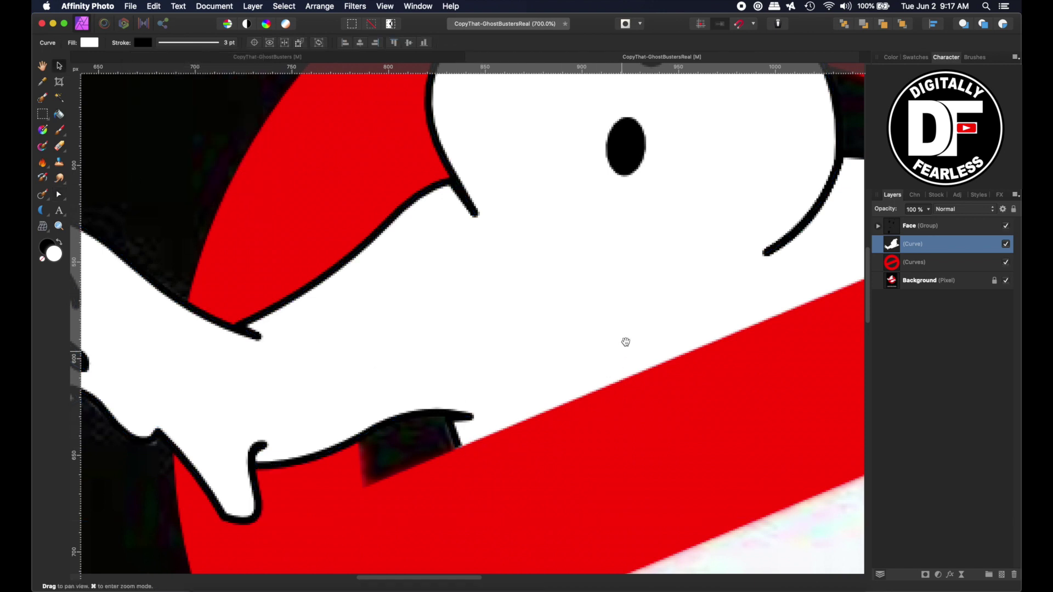
drag(625, 340, 263, 384)
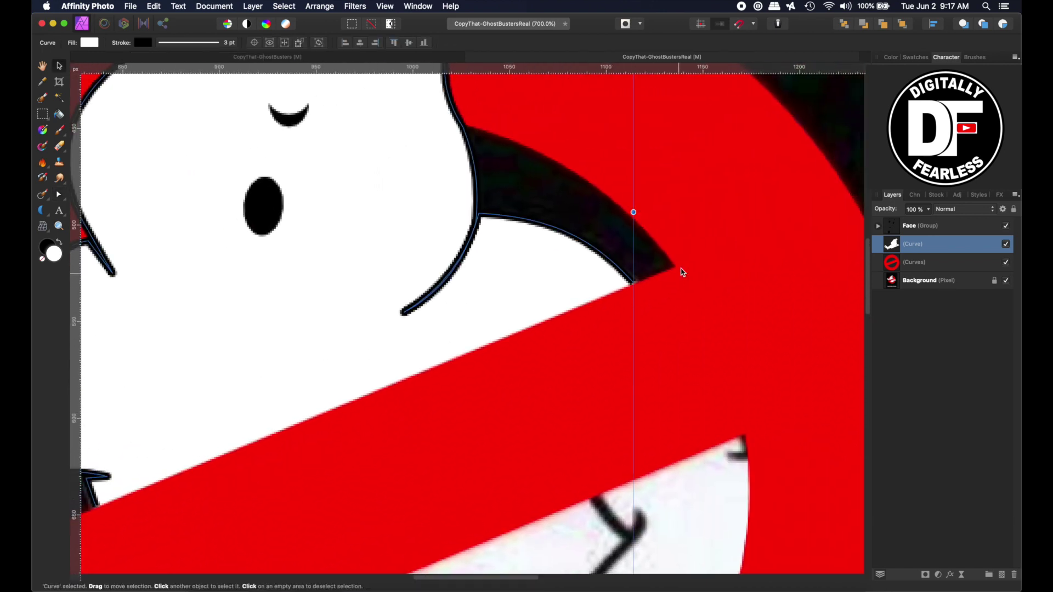
click(42, 67)
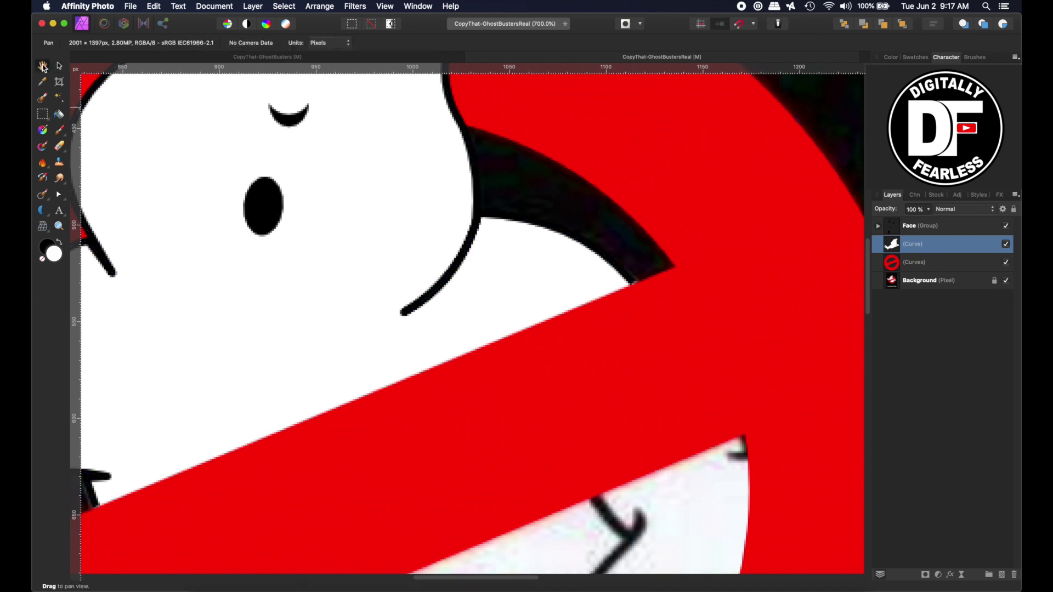
Step: Zoom out to the whole poster and hide the traced red circle layer
key(super+minus)
key(super+minus)
key(super+minus)
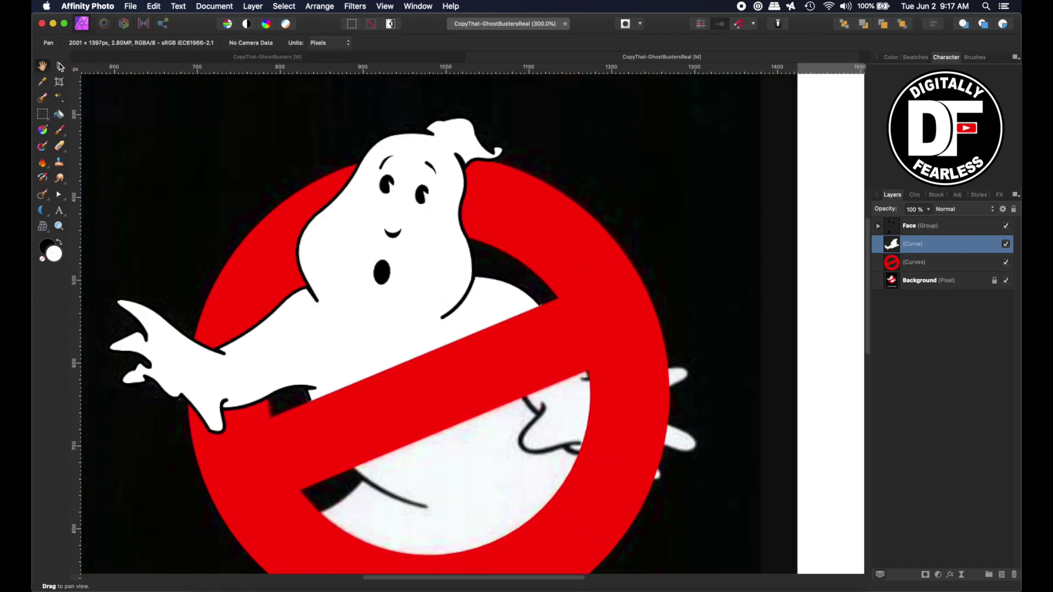
click(61, 66)
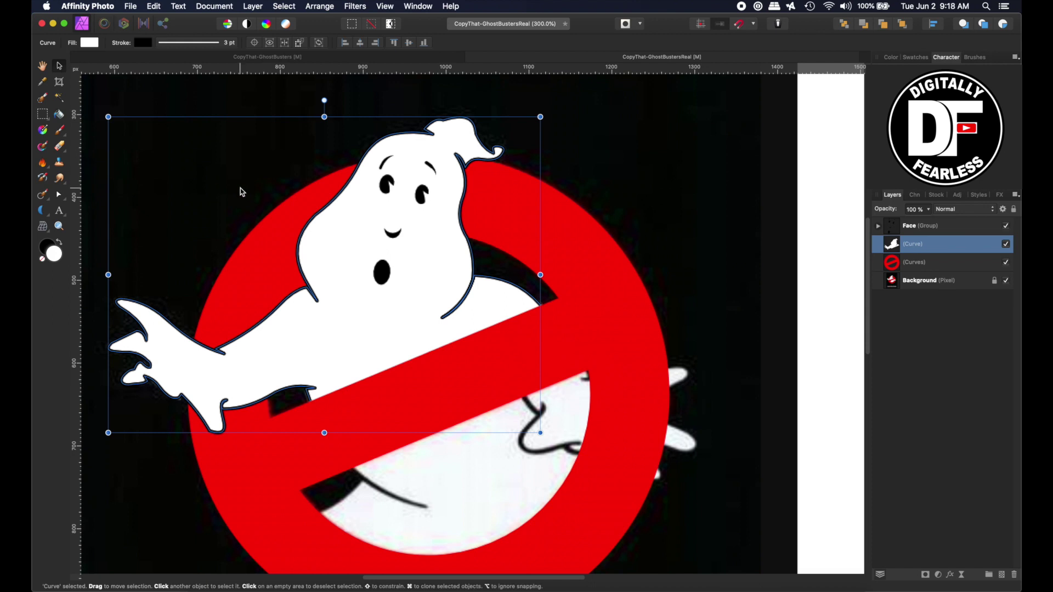
key(super+0)
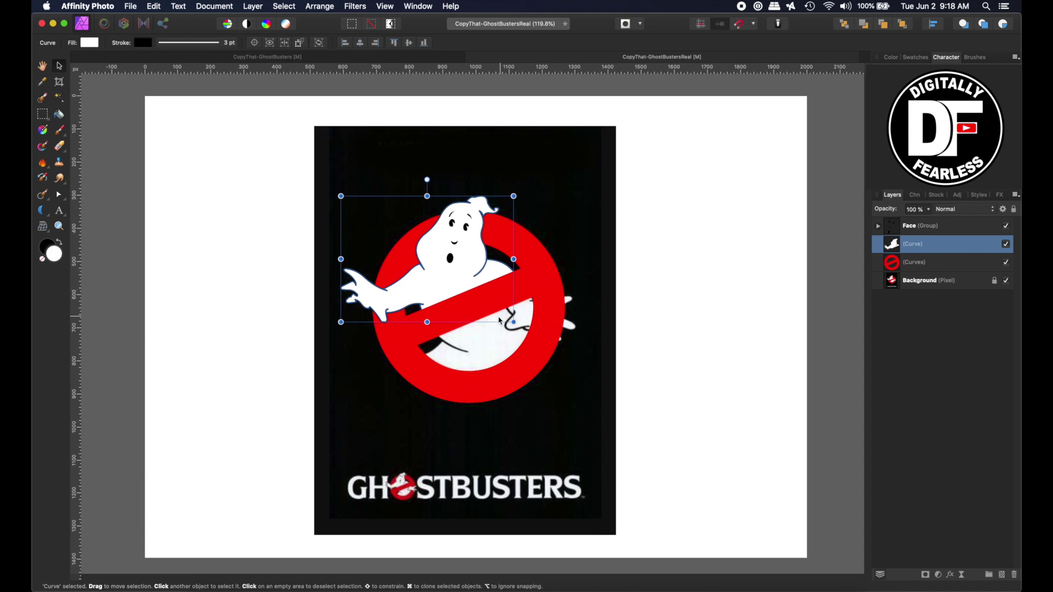
click(1007, 262)
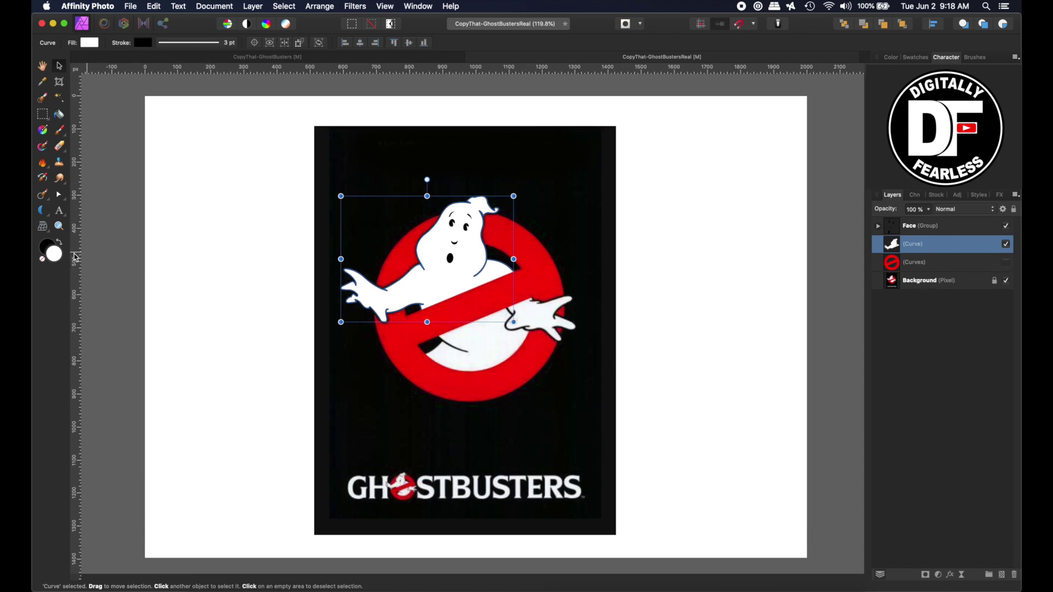
Step: Zoom in three steps on the ghost's right hand and deselect the body curve
click(59, 226)
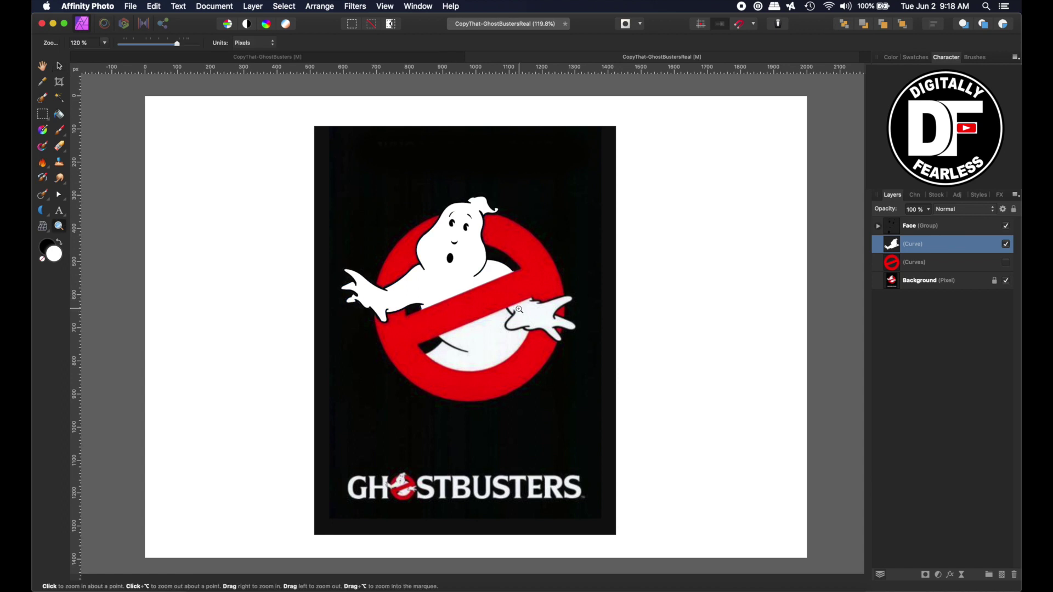
click(519, 309)
click(519, 310)
click(519, 310)
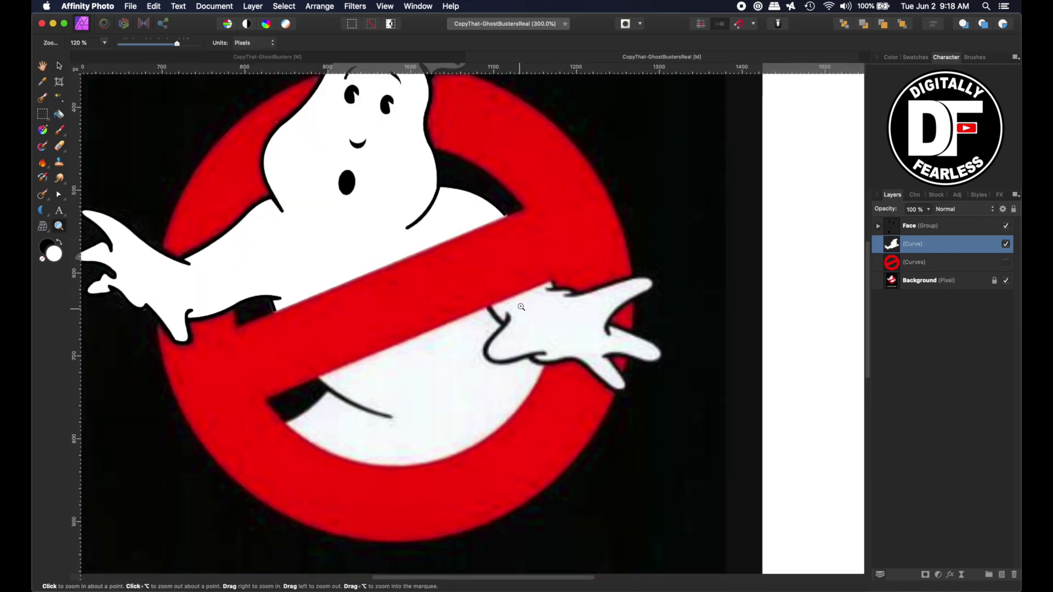
click(59, 67)
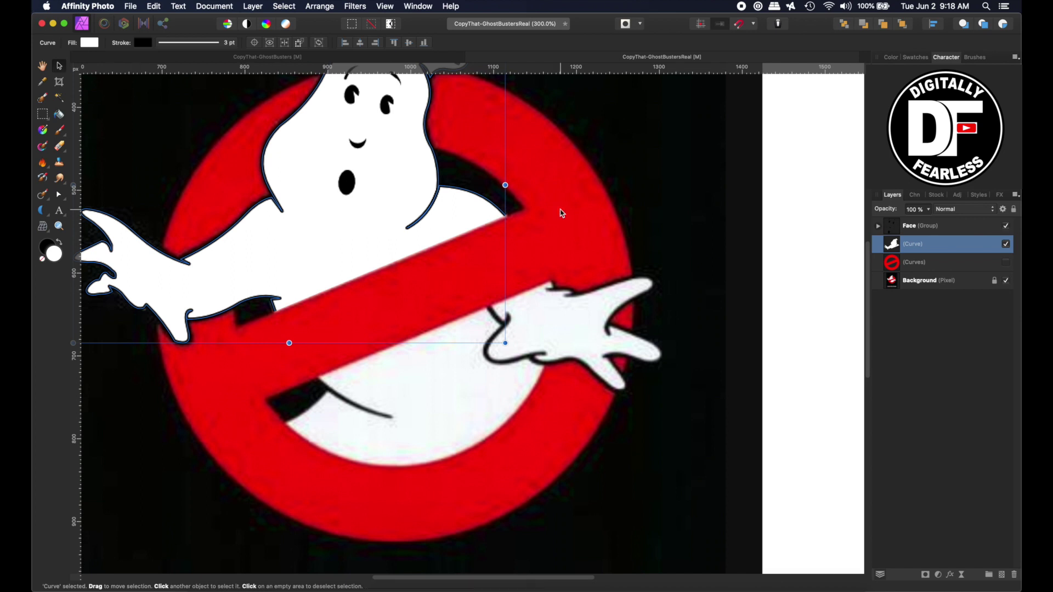
click(800, 182)
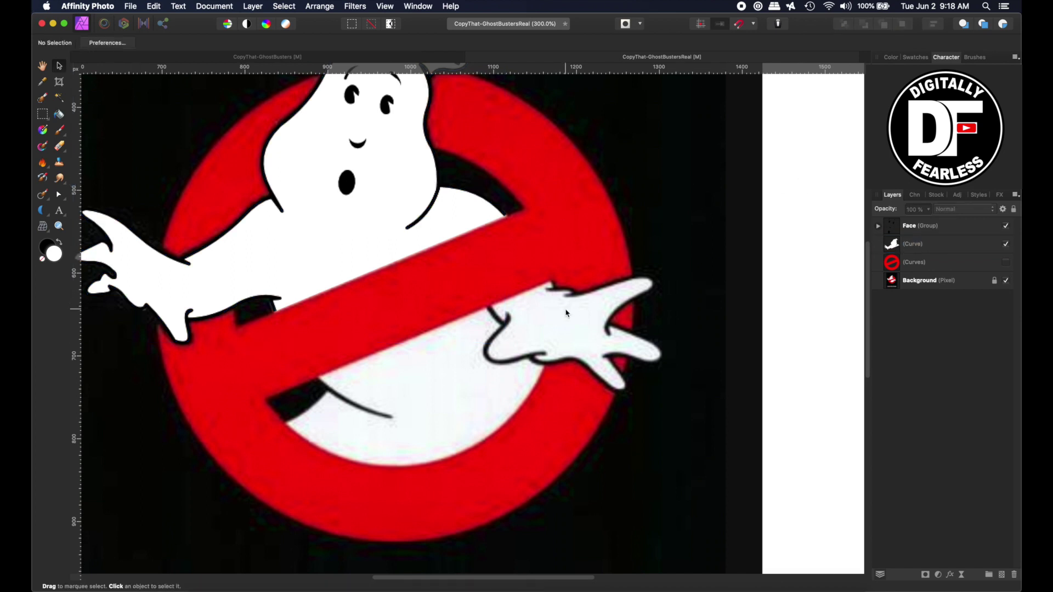
Step: Zoom in and trace a closed Pen outline around the ghost's right hand and fingers
click(62, 231)
key(super+equal)
click(59, 193)
click(448, 301)
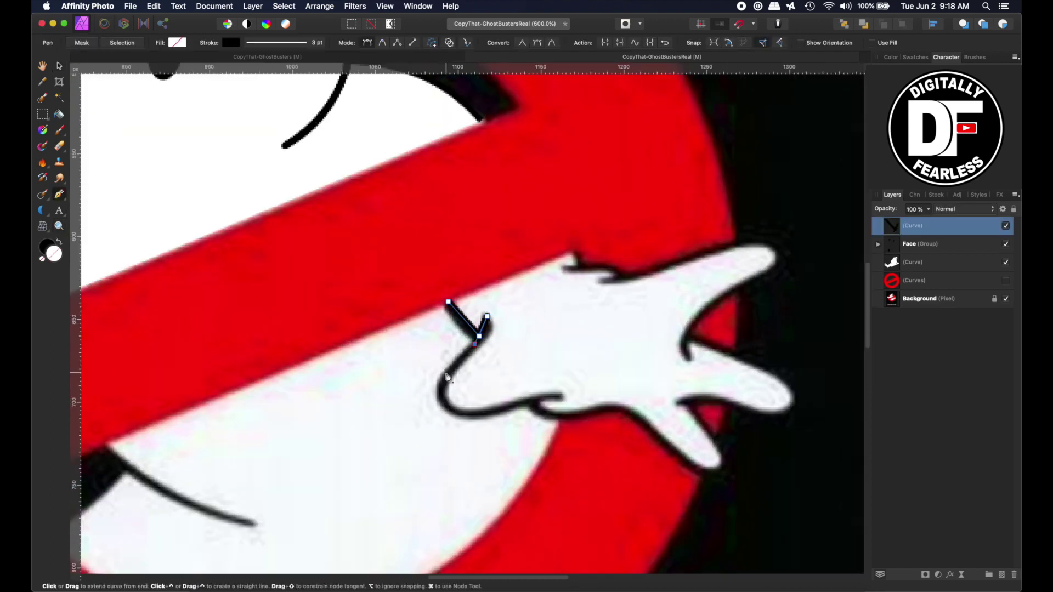
click(475, 344)
click(472, 412)
click(561, 395)
click(640, 417)
click(698, 467)
click(786, 378)
click(689, 360)
click(687, 333)
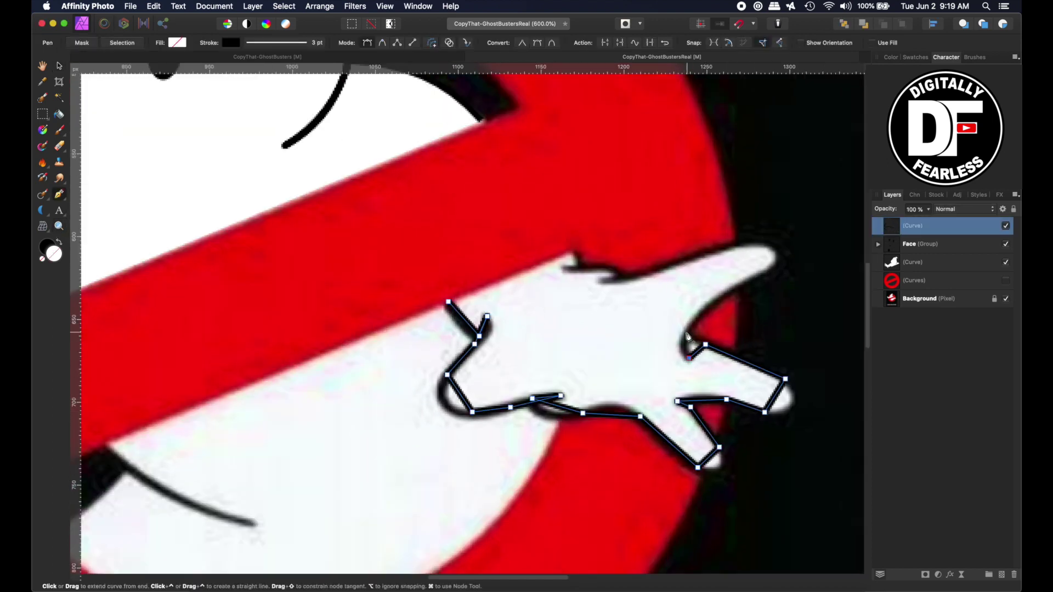
click(773, 262)
click(746, 247)
click(602, 281)
click(573, 248)
key(v)
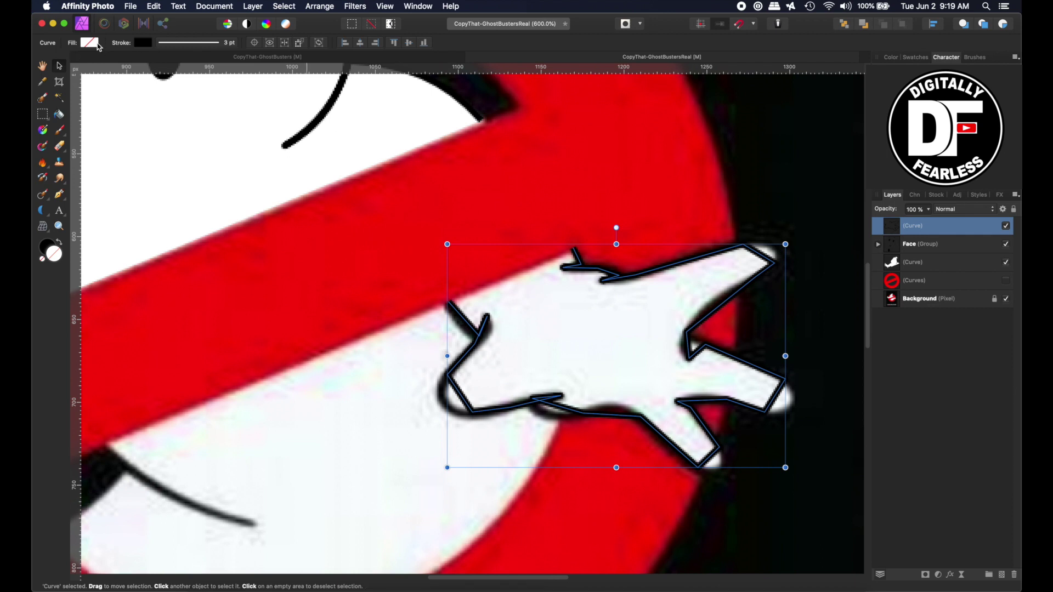
Step: Fill the hand shape with white and smooth its finger nodes into rounded curves
click(89, 42)
drag(168, 145, 117, 183)
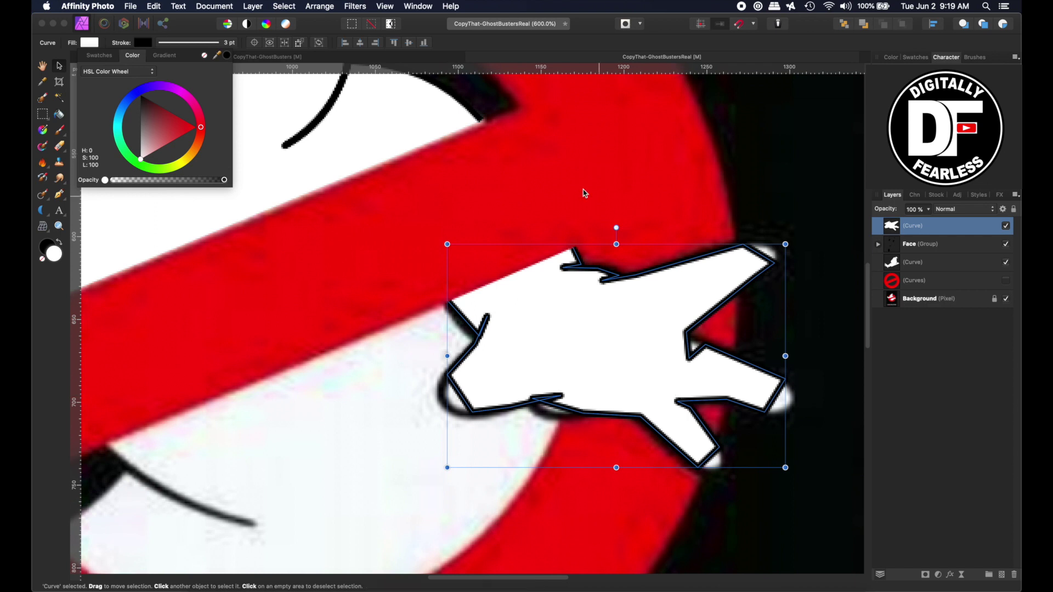
click(59, 67)
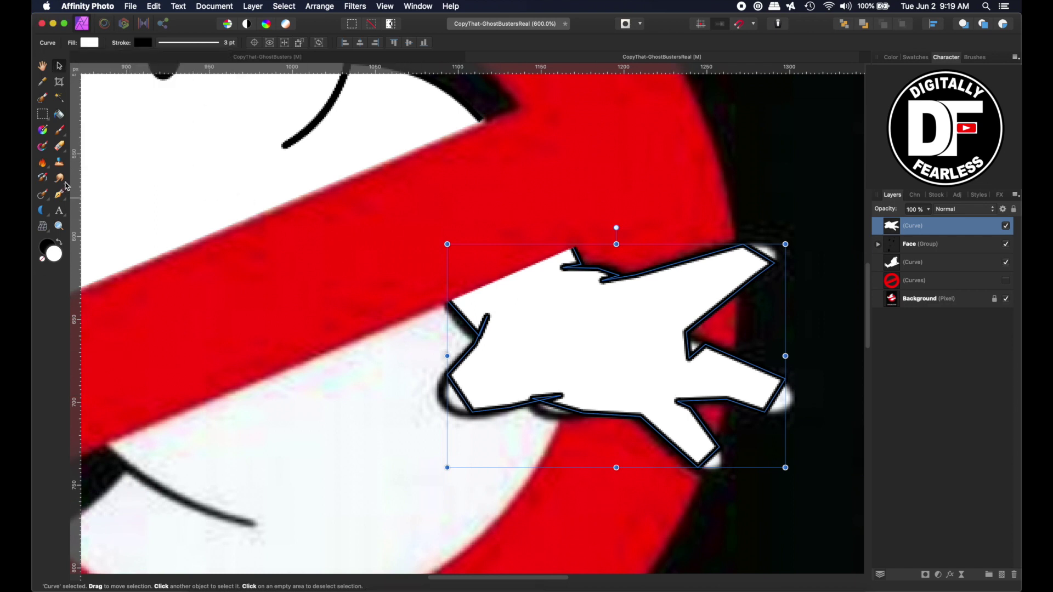
click(59, 195)
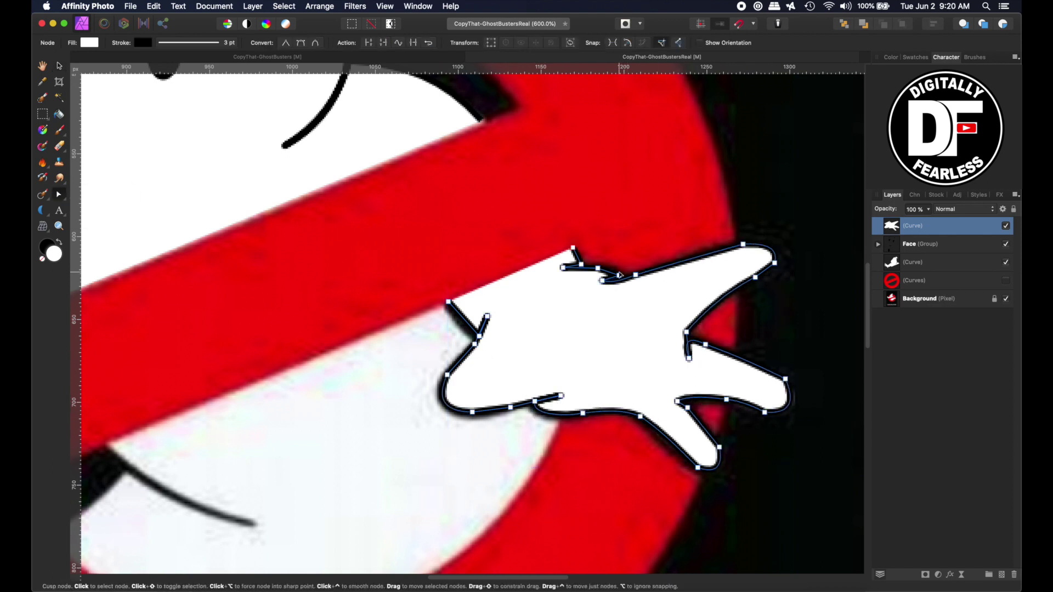
key(v)
click(197, 300)
click(43, 65)
Step: Hide the traced hand and red circle layers to reveal the lower body
scroll(351, 318, down, 5)
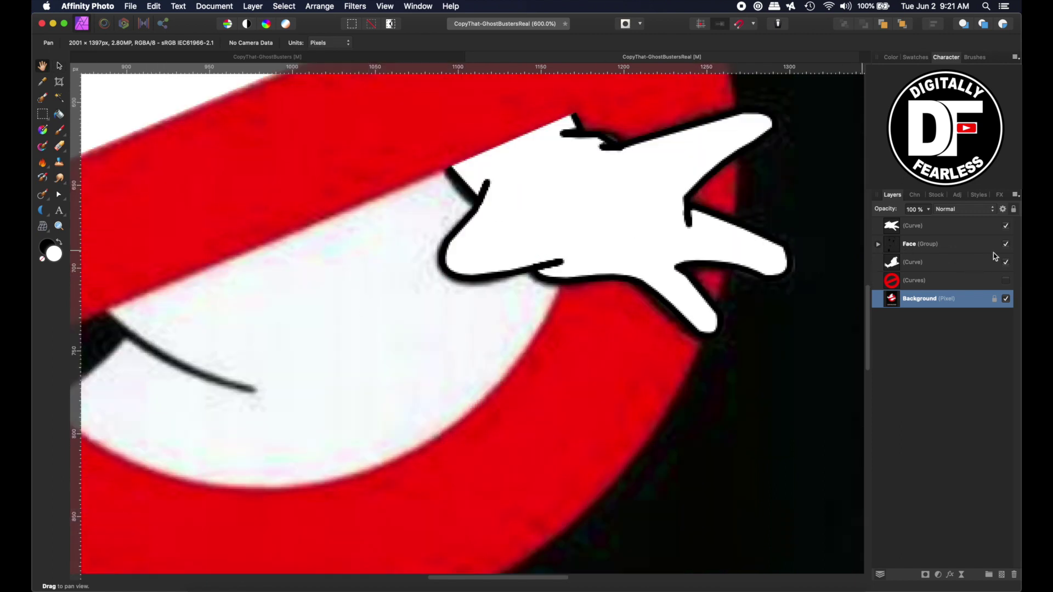
click(1006, 225)
click(1005, 226)
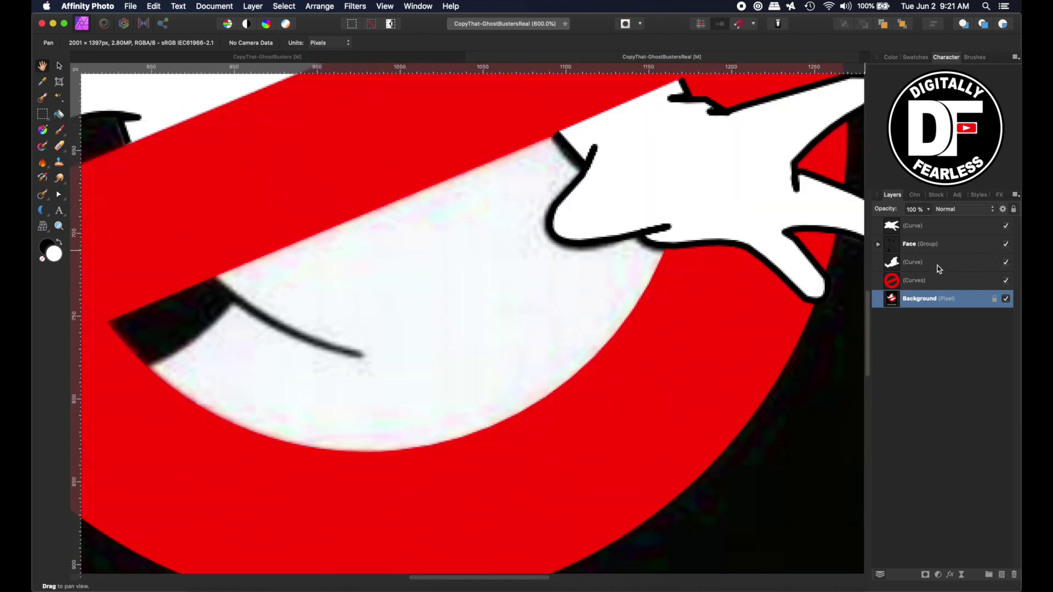
click(1006, 226)
click(1005, 280)
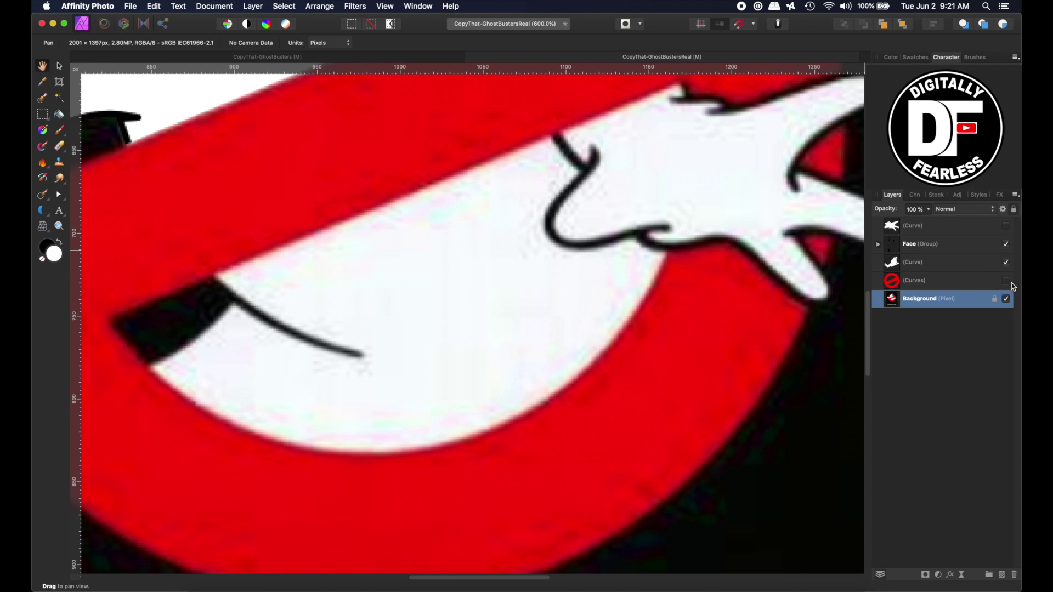
scroll(314, 254, up, 5)
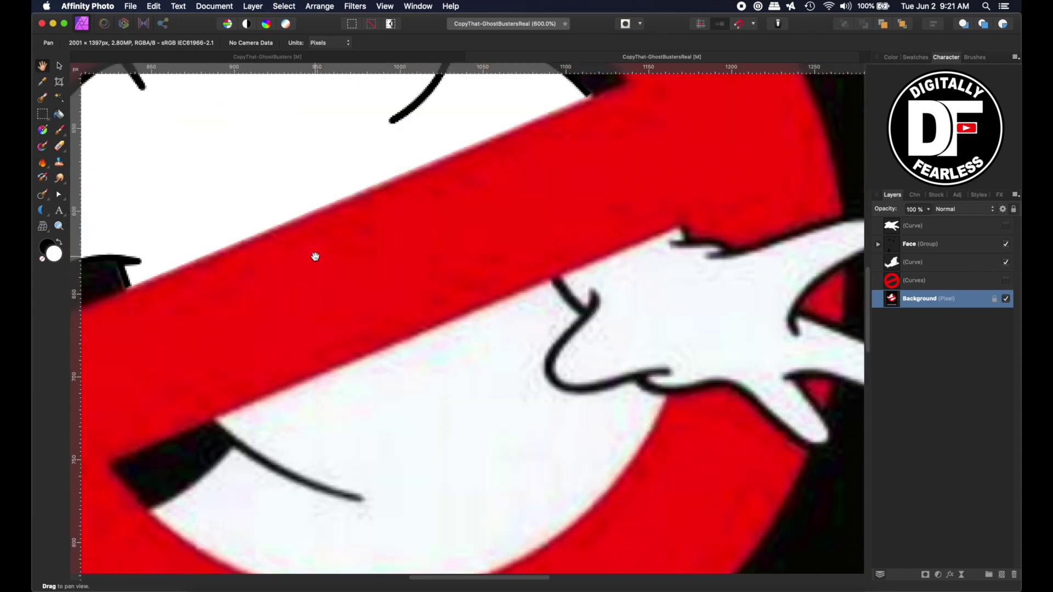
scroll(303, 325, down, 3)
Step: Trace a closed outline of the ghost's lower body, curving its inner belly edge
click(59, 194)
click(136, 440)
click(236, 365)
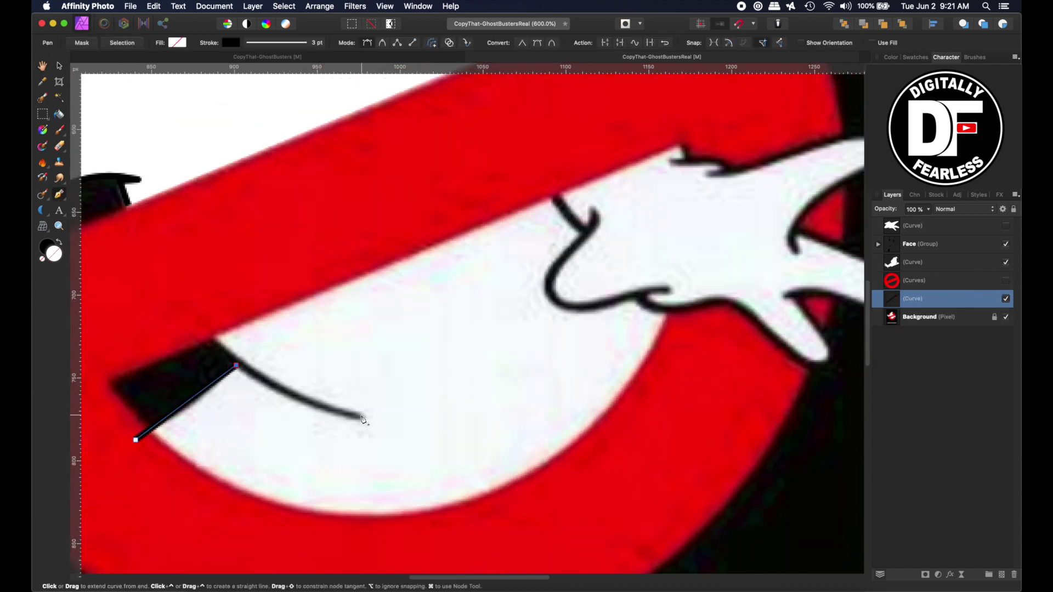
click(362, 415)
click(203, 324)
click(689, 123)
click(745, 220)
click(644, 468)
click(186, 516)
click(136, 440)
key(a)
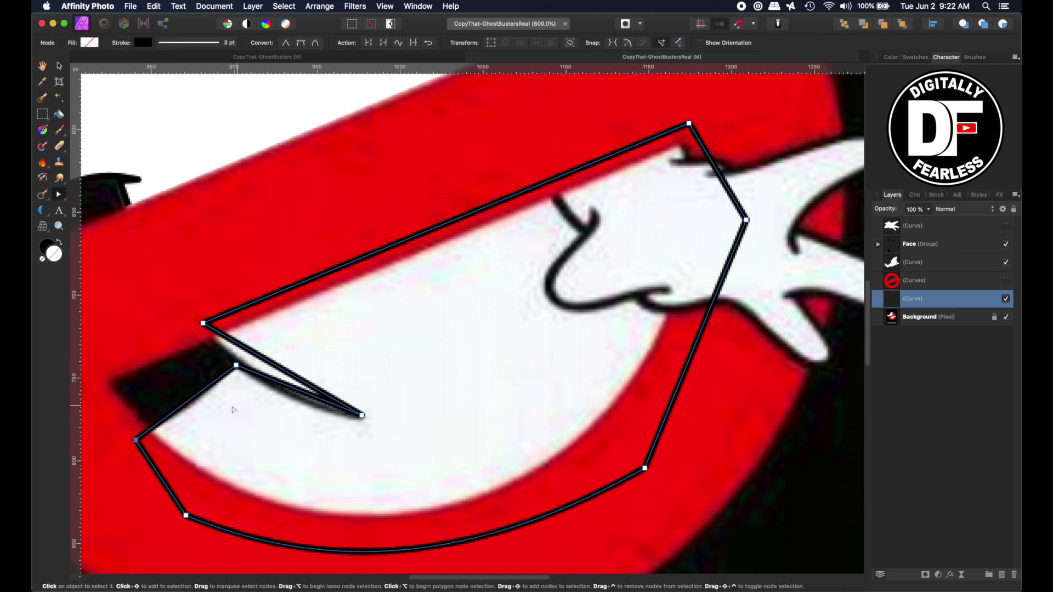
mouse_move(275, 394)
mouse_down()
mouse_move(288, 396)
mouse_move(289, 381)
mouse_move(274, 390)
mouse_up()
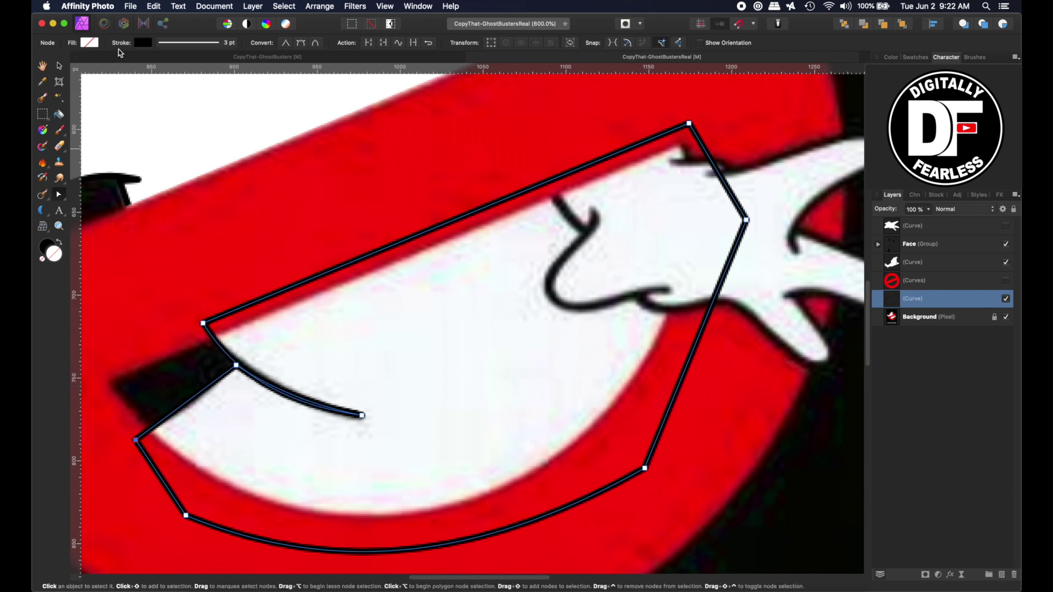
Step: Fill the lower body shape with white
click(89, 43)
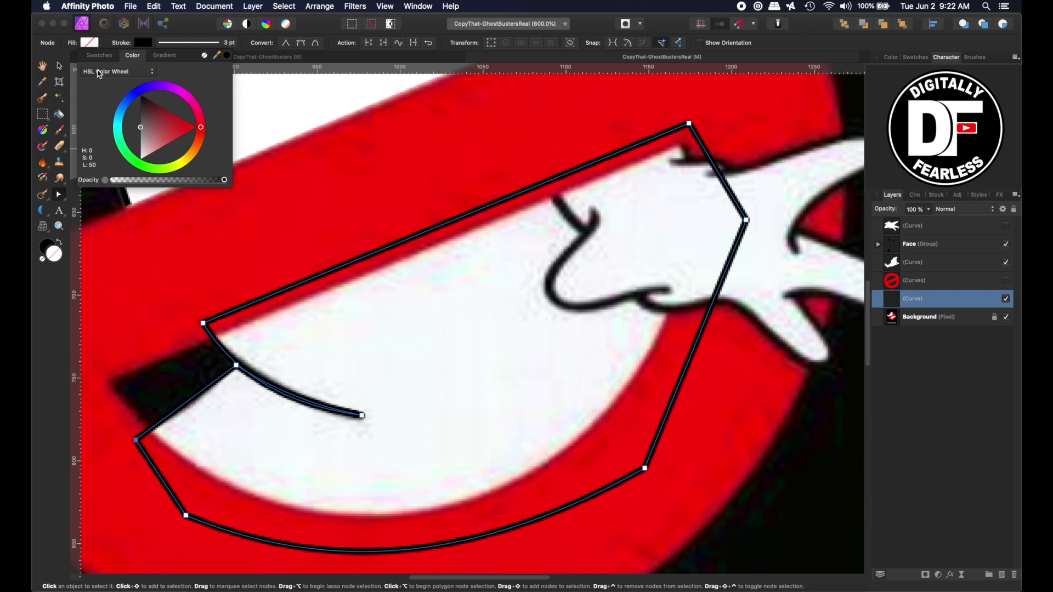
click(142, 99)
click(59, 66)
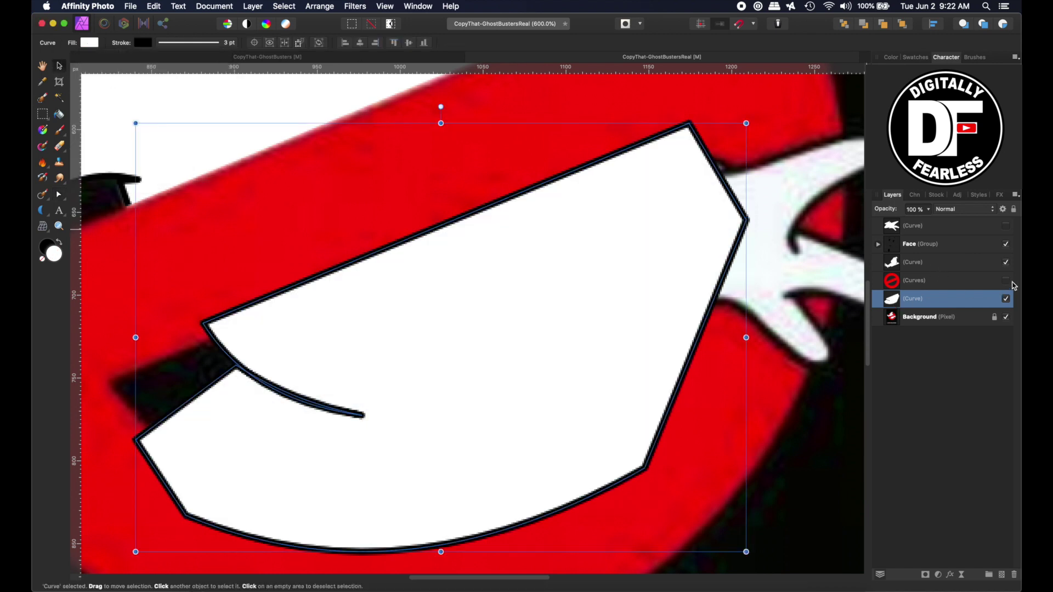
Step: Show the red circle and hand layers again and zoom out to the whole poster
click(1007, 281)
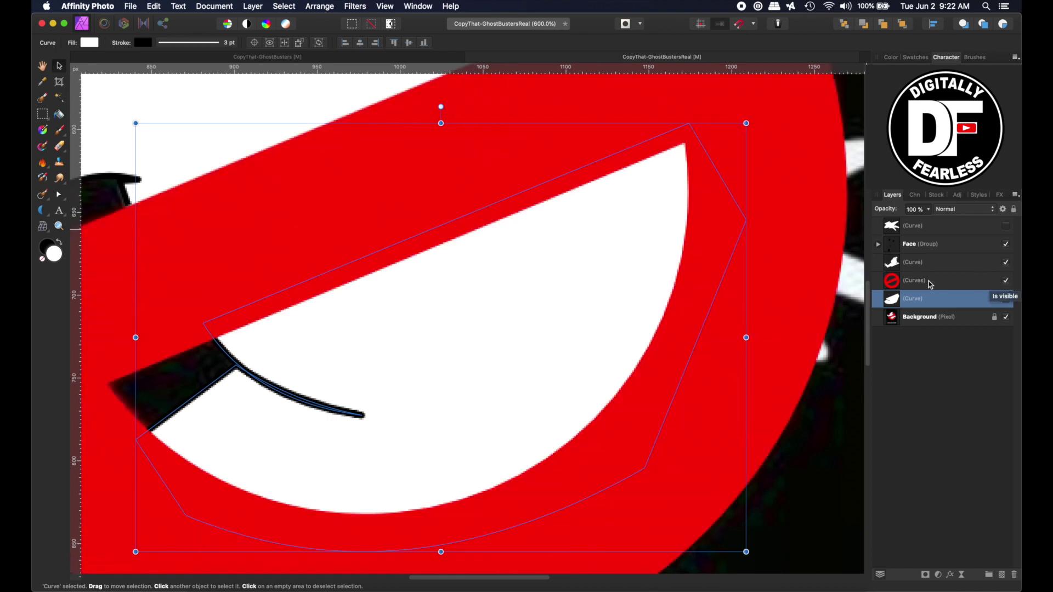
click(1006, 227)
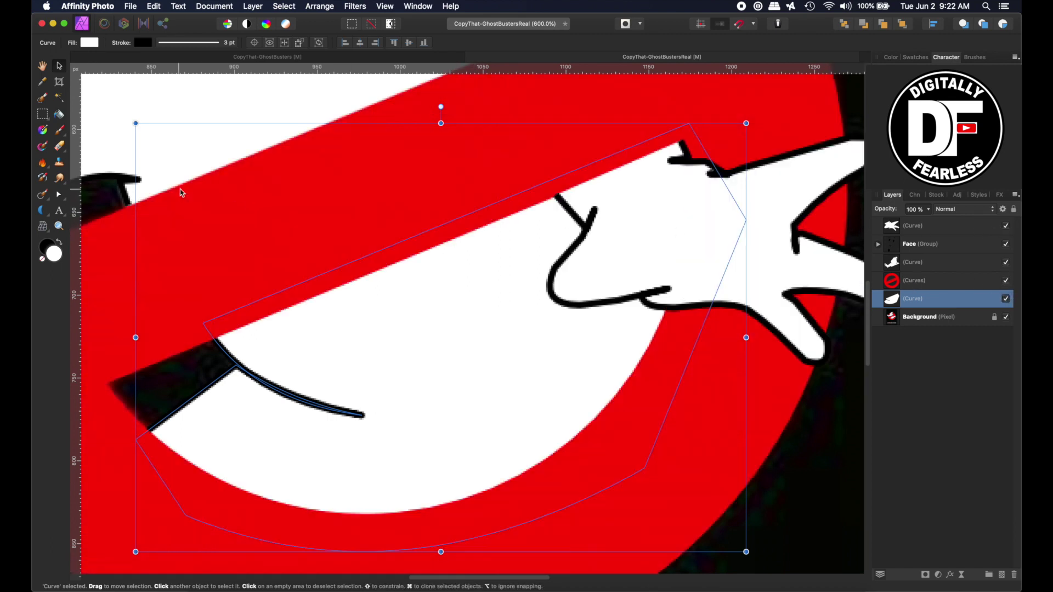
click(42, 66)
key(super+1)
click(59, 67)
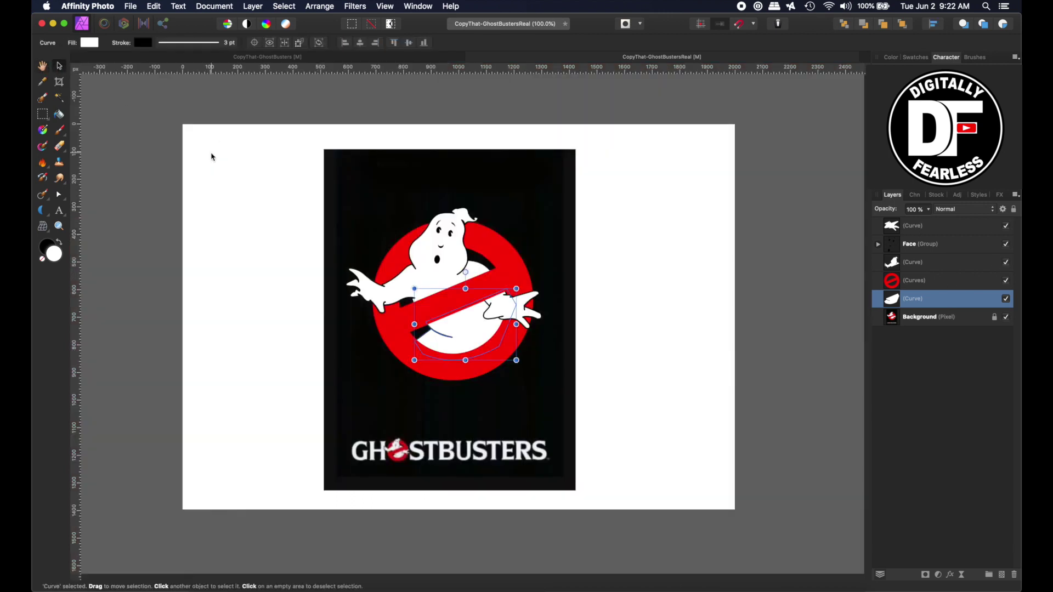
click(135, 189)
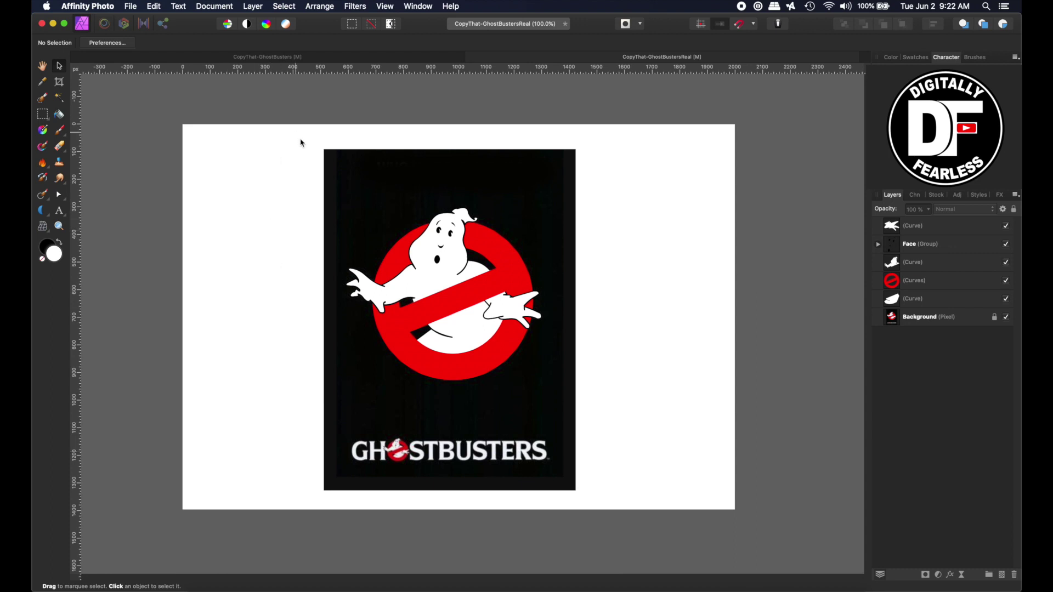
click(59, 226)
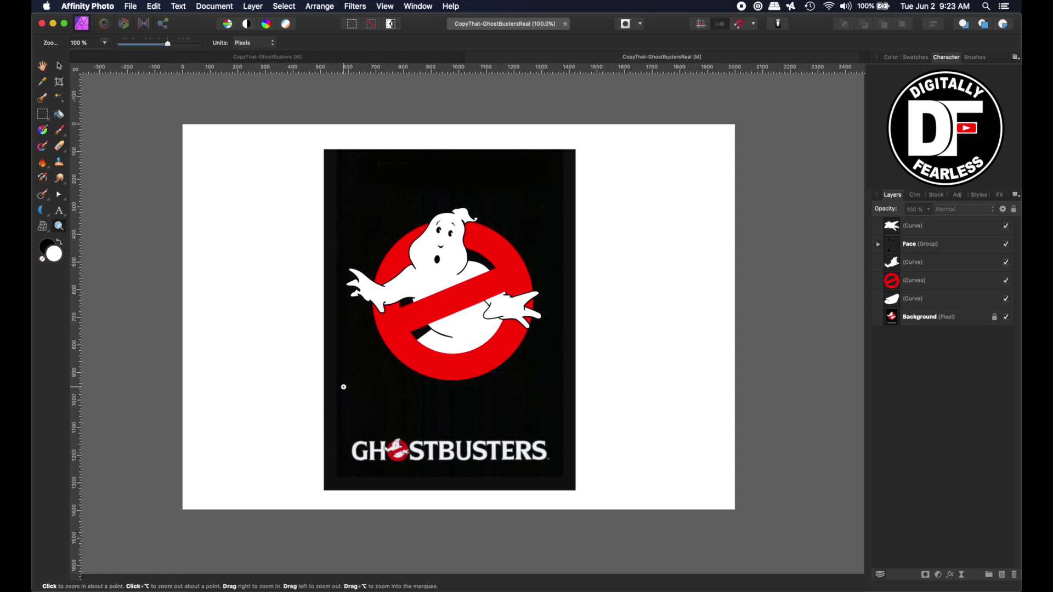
drag(343, 384, 496, 439)
Step: Add artistic text reading 'GHOSTBUSTERS' above the reference title
scroll(494, 437, down, 3)
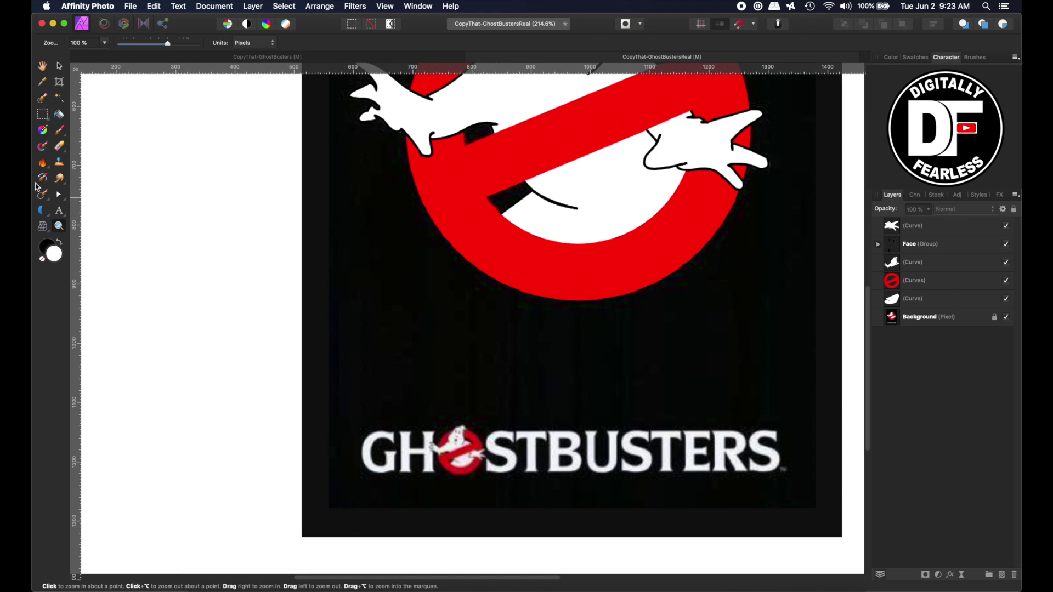
click(59, 214)
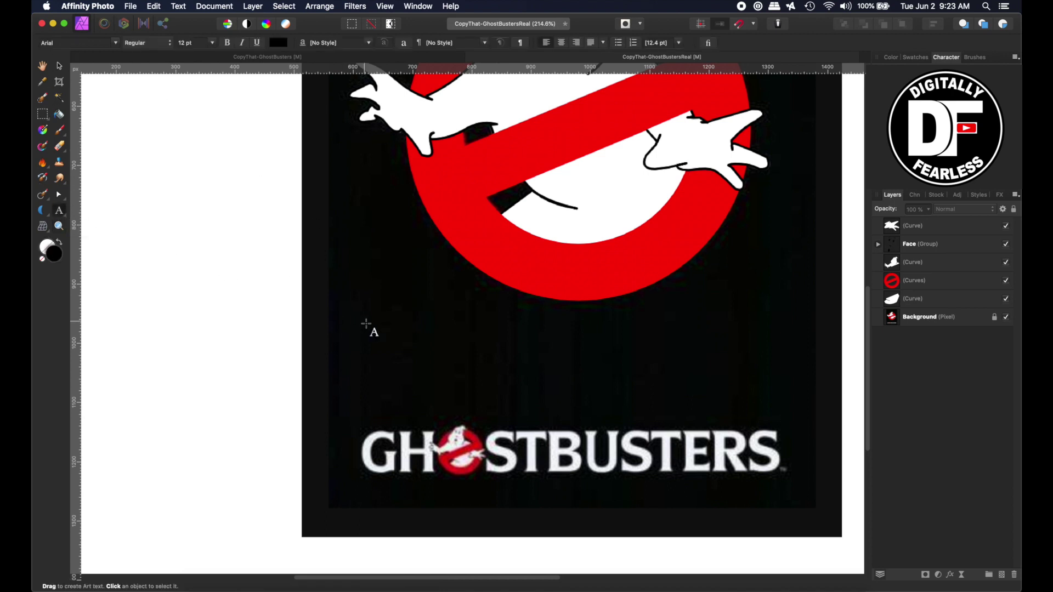
drag(357, 354, 395, 393)
text(GHOSTBUSTERS)
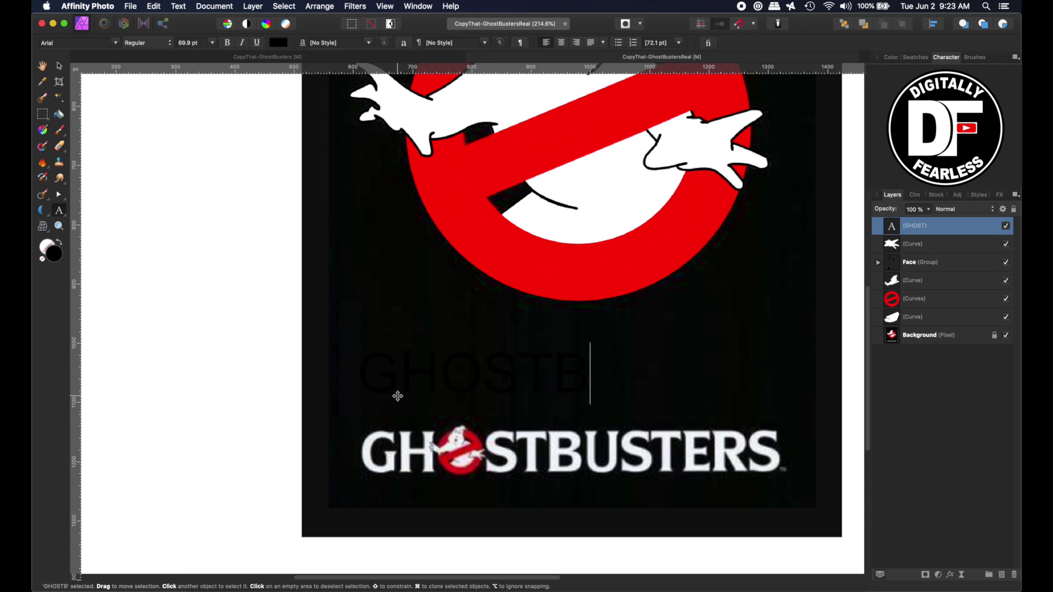
key(Escape)
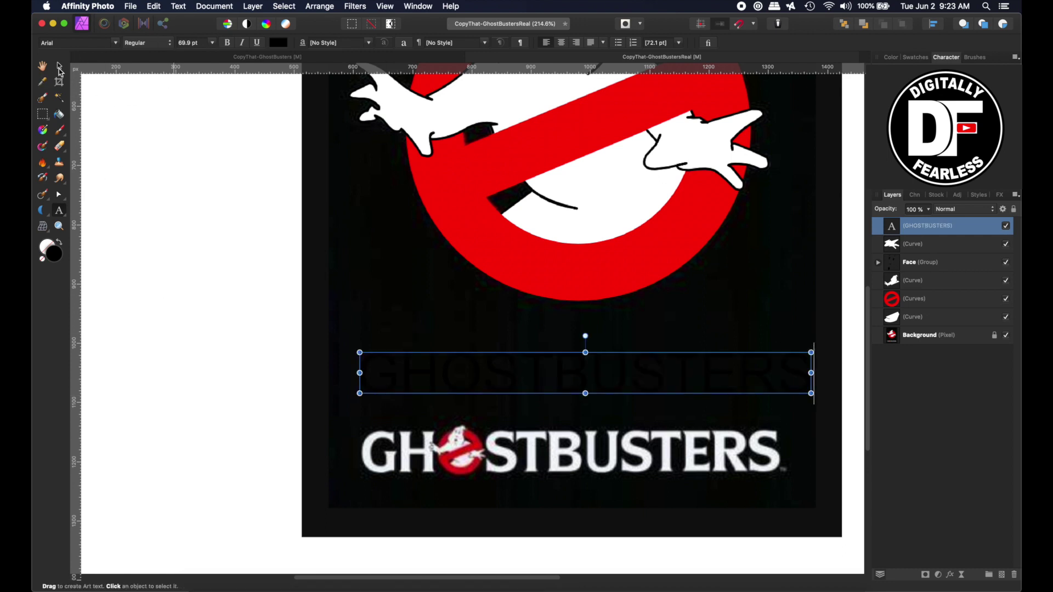
Step: Make the GHOSTBUSTERS text white
click(60, 66)
click(279, 41)
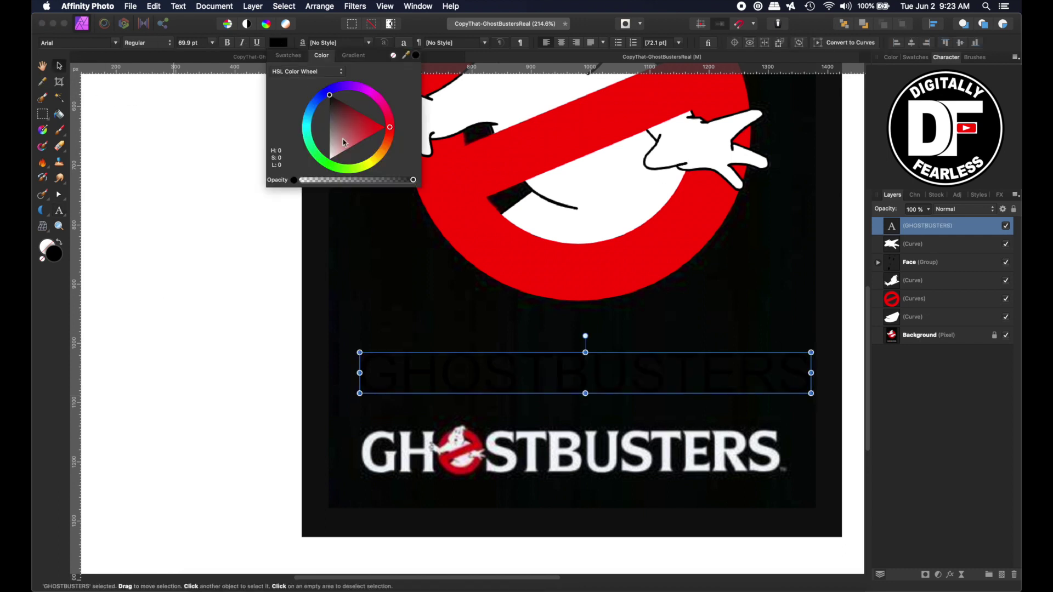
drag(344, 143, 307, 191)
click(61, 67)
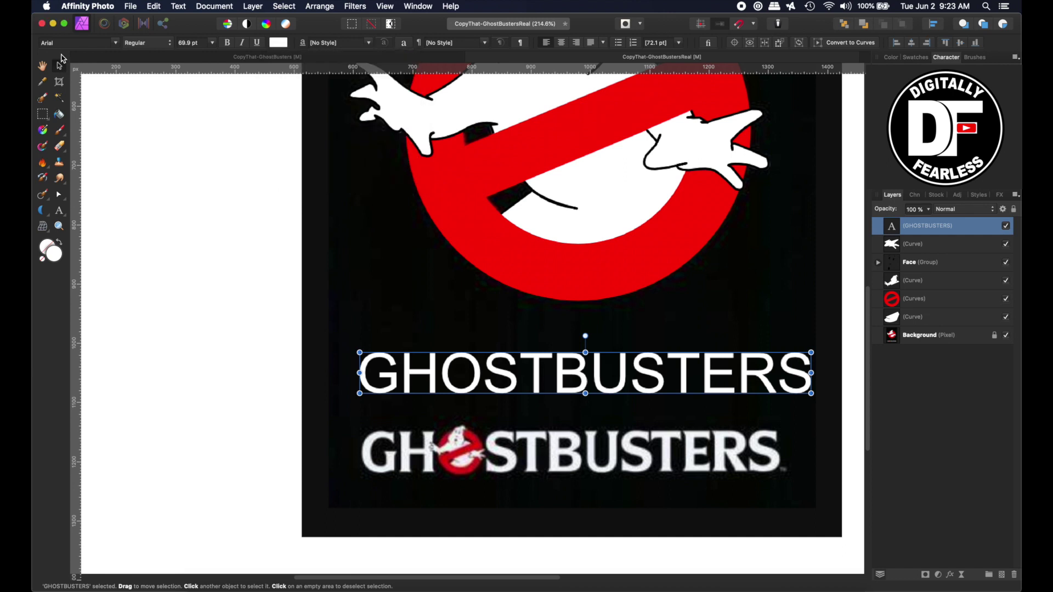
Step: Set the title's font to the Ghostbusters font
click(81, 46)
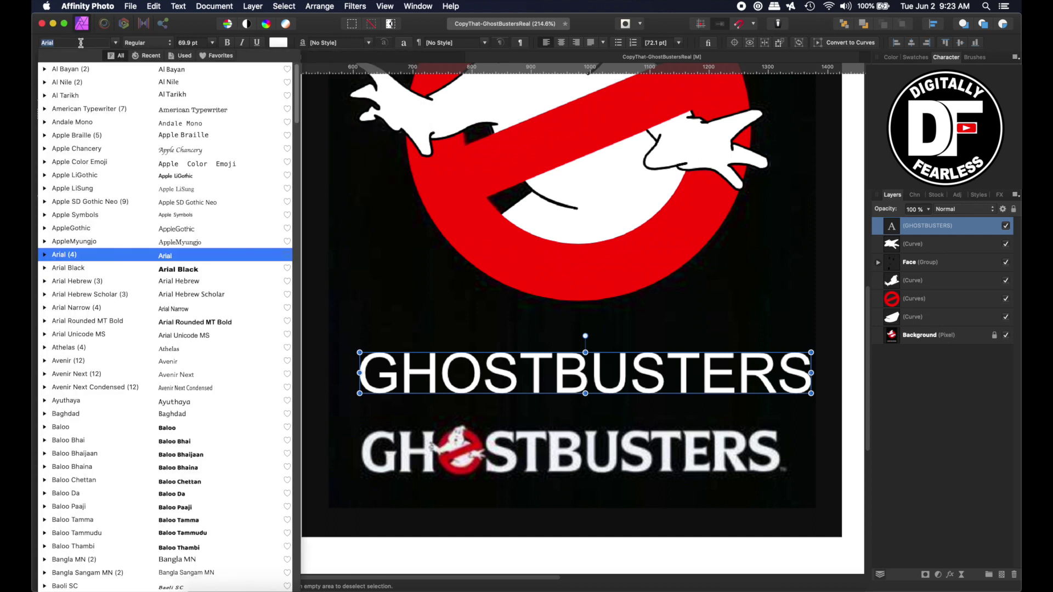
click(72, 207)
scroll(47, 310, down, 3)
text(ghost)
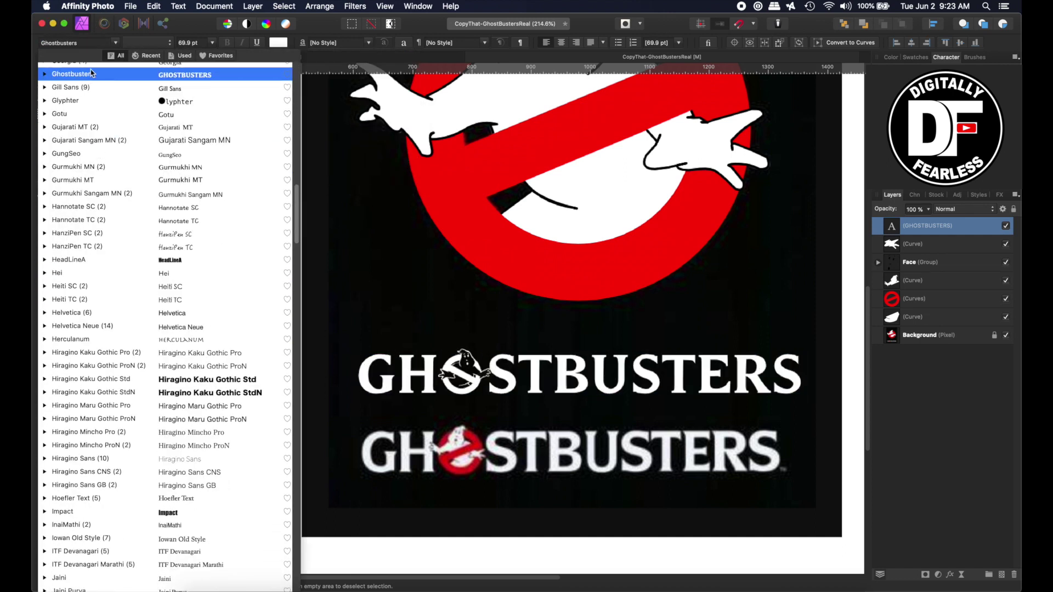
key(Return)
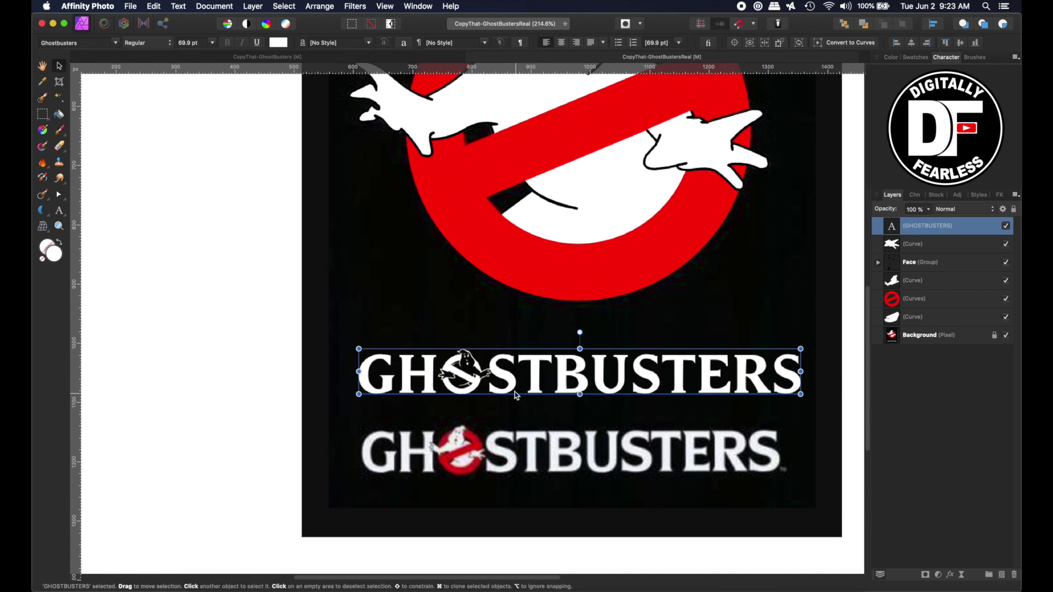
Step: Resize the title to match the reference wordmark and move it just above it
drag(512, 397, 514, 476)
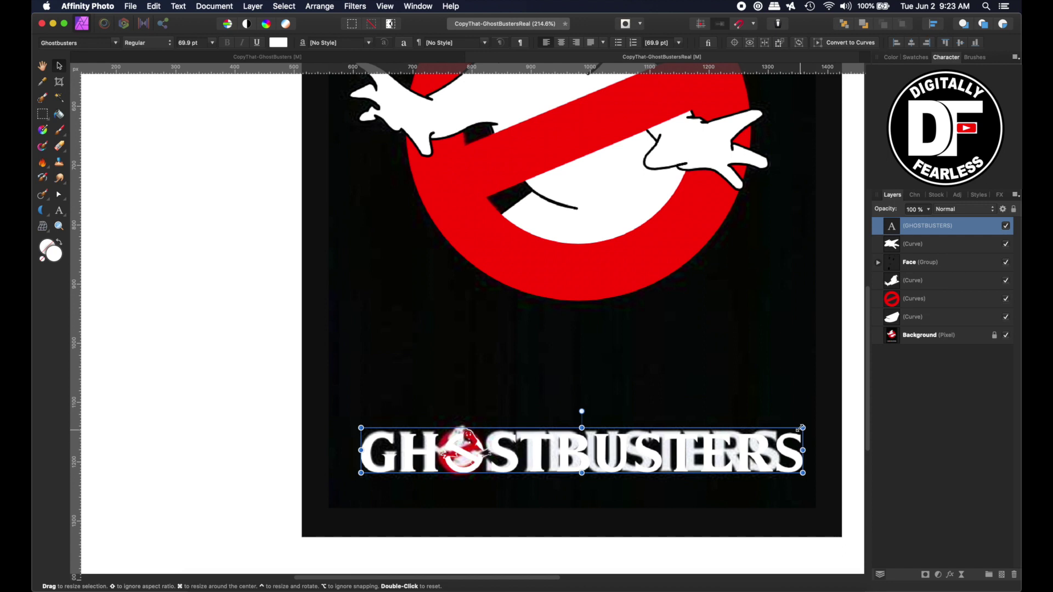
drag(802, 427, 775, 430)
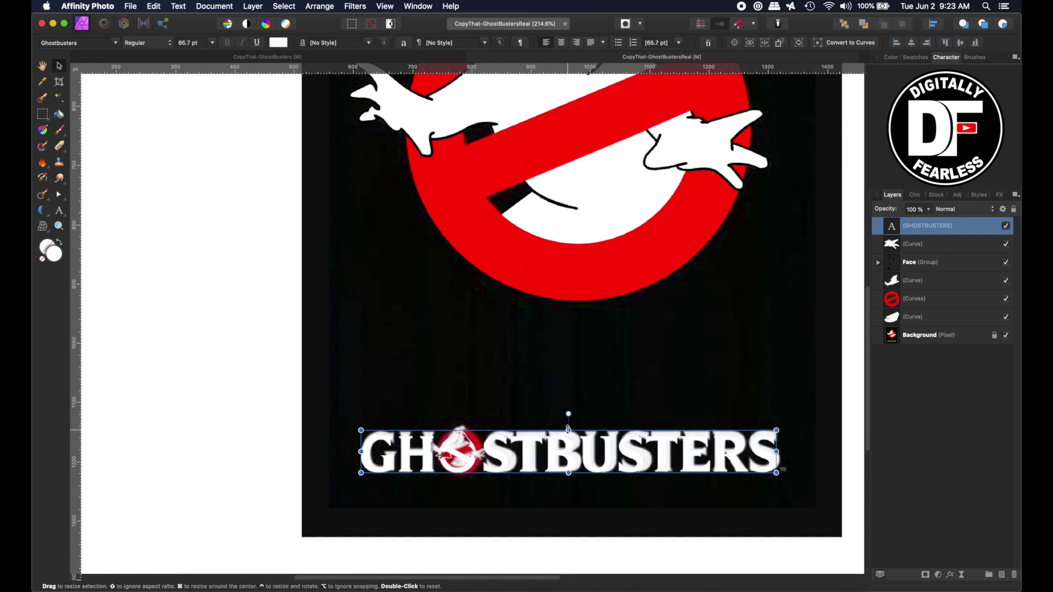
drag(569, 430, 569, 424)
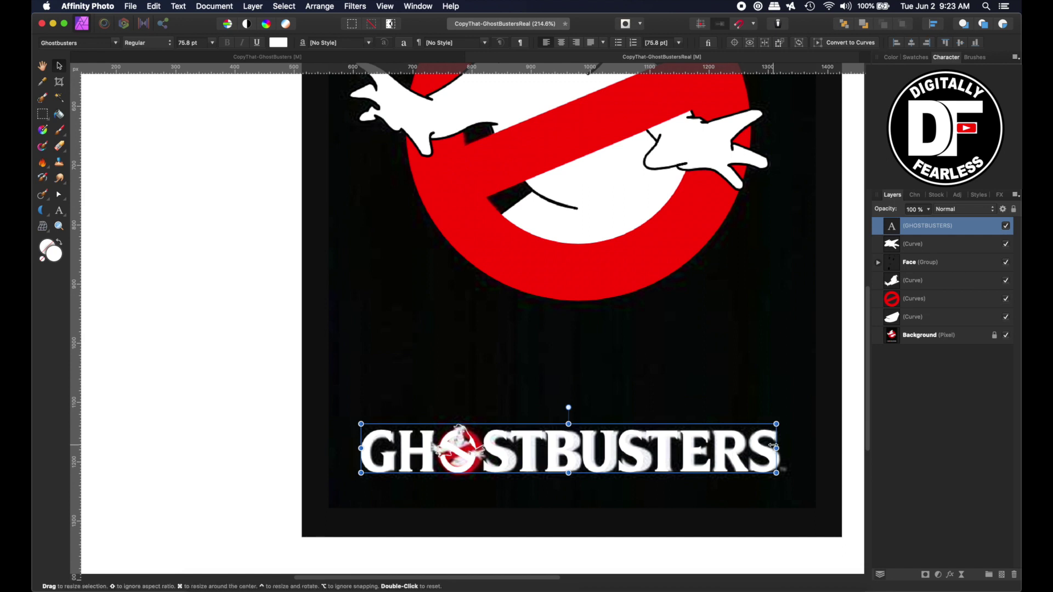
drag(777, 448, 779, 448)
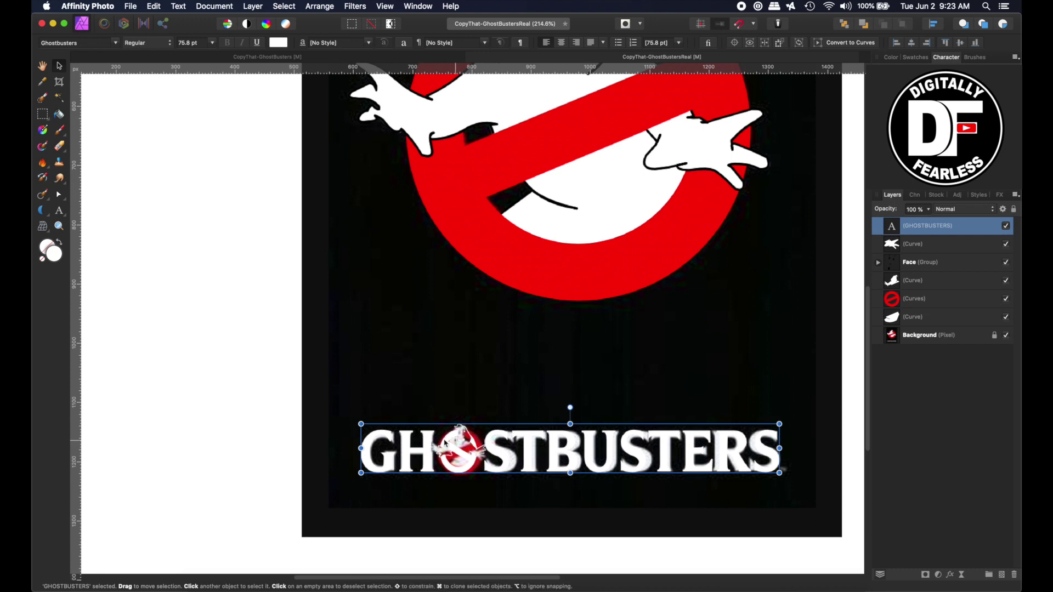
drag(405, 459, 406, 390)
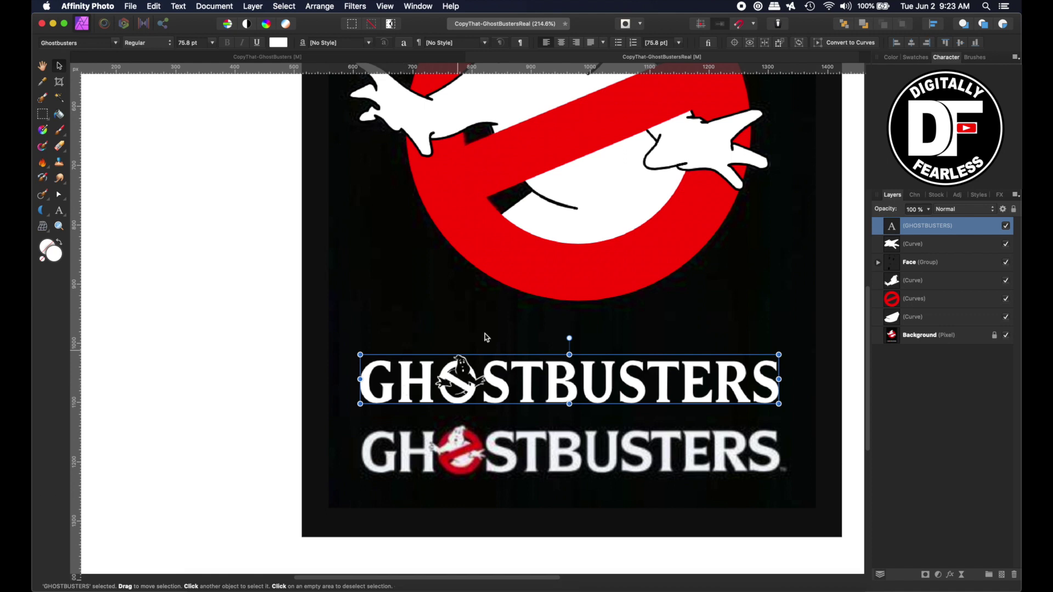
Step: Zoom out, select every object and move the whole poster to the page's left side
click(43, 67)
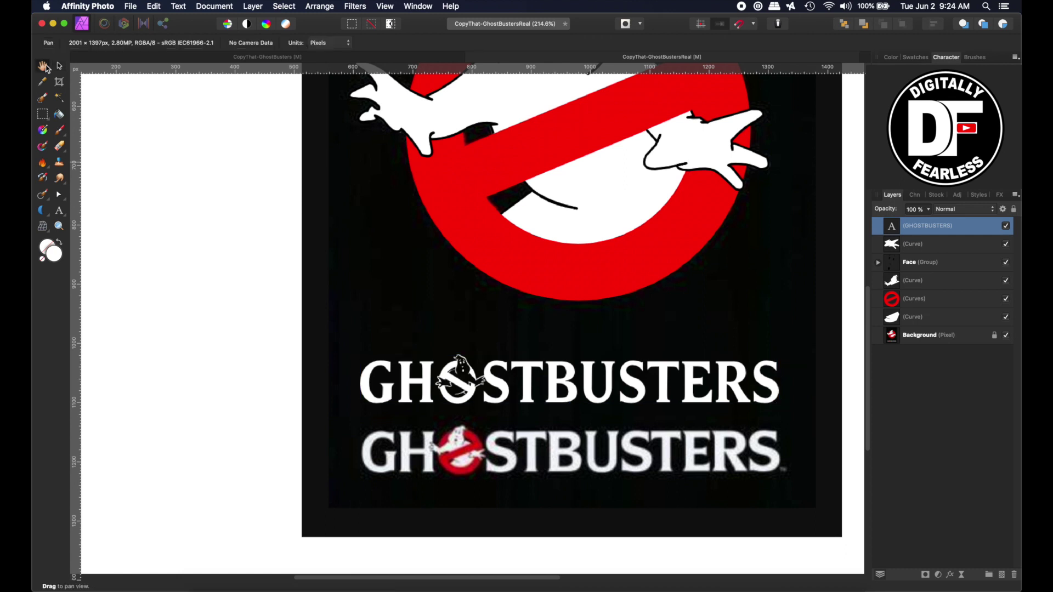
key(super+minus)
key(super+minus)
key(super+minus)
key(super+minus)
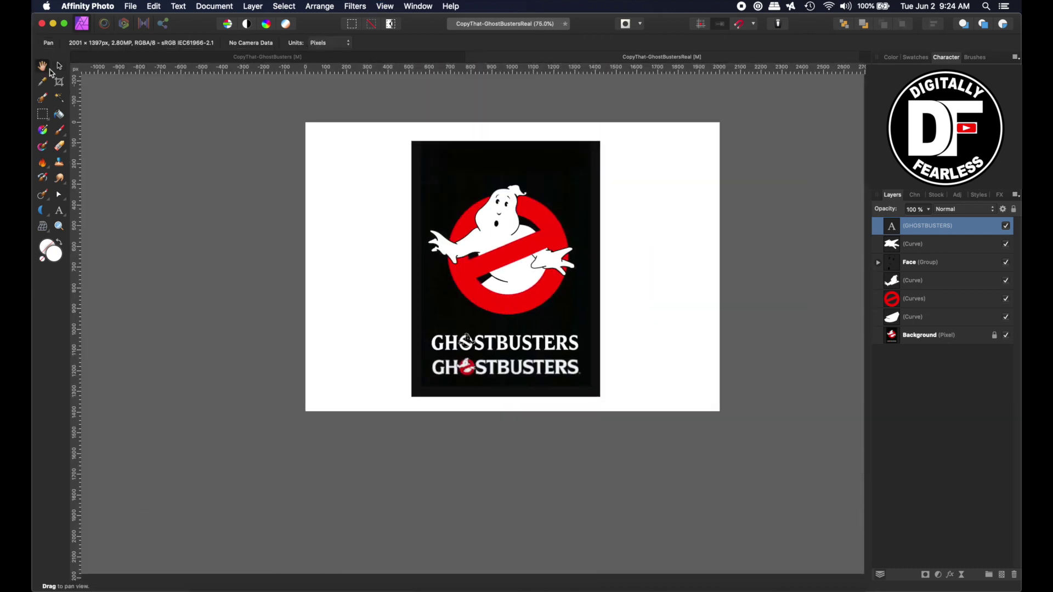
click(60, 66)
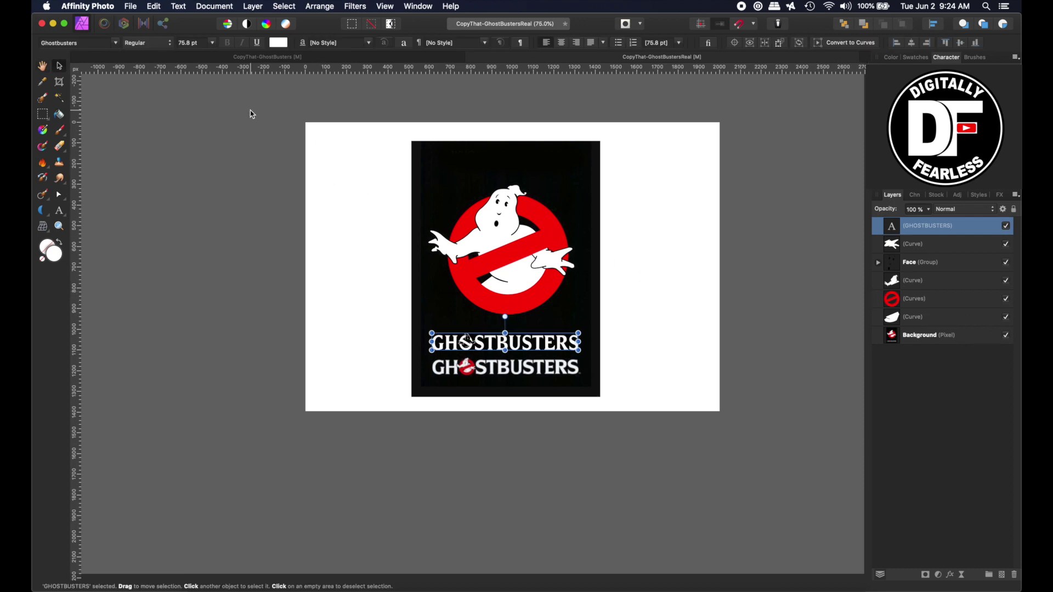
drag(254, 100, 801, 423)
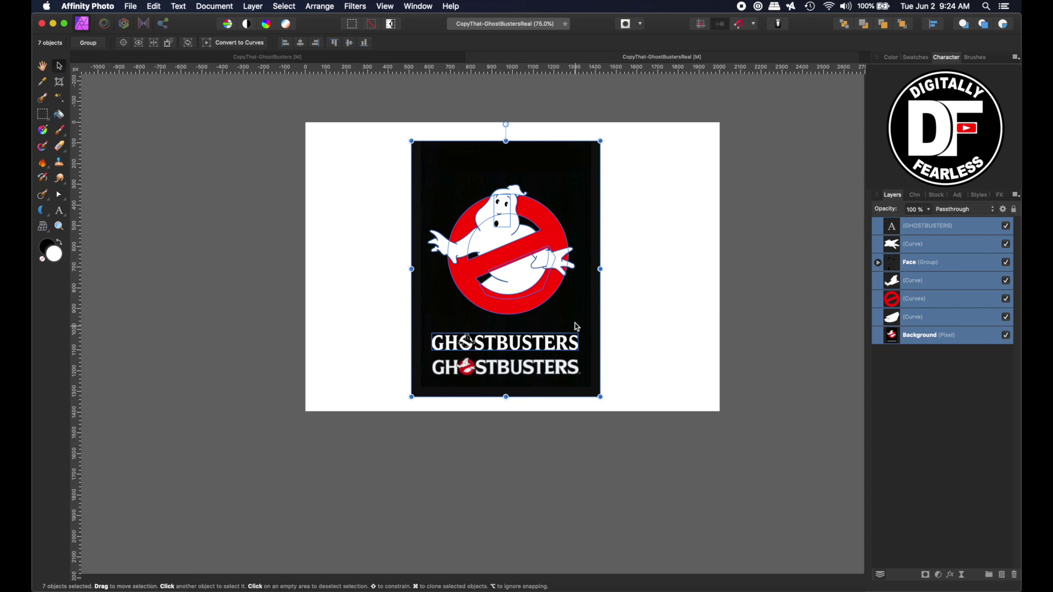
drag(577, 326, 490, 329)
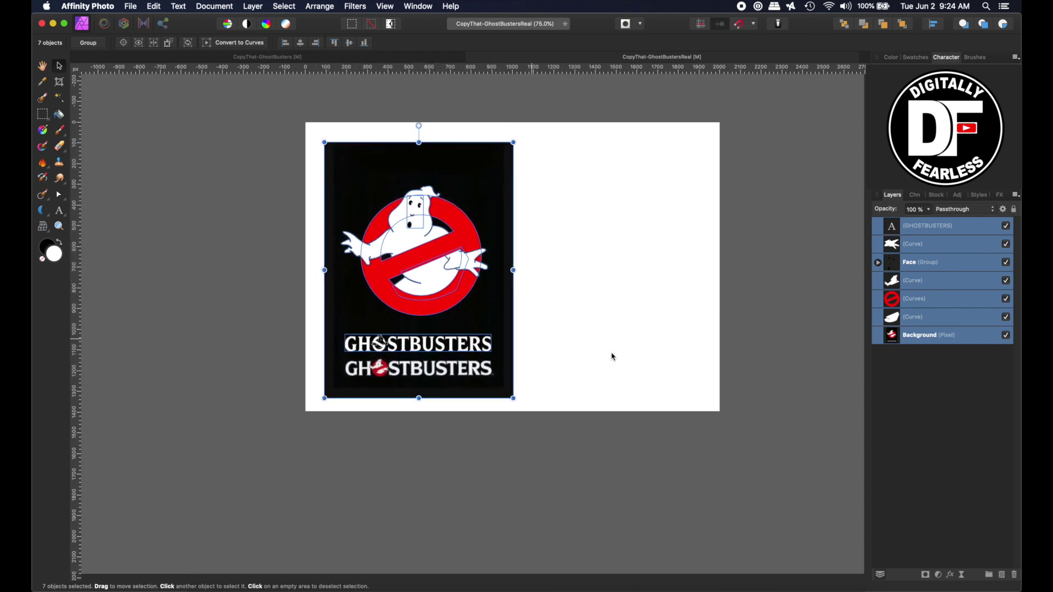
click(960, 393)
Step: Lock the Background layer and group the five logo curve layers with Cmd+G
click(952, 339)
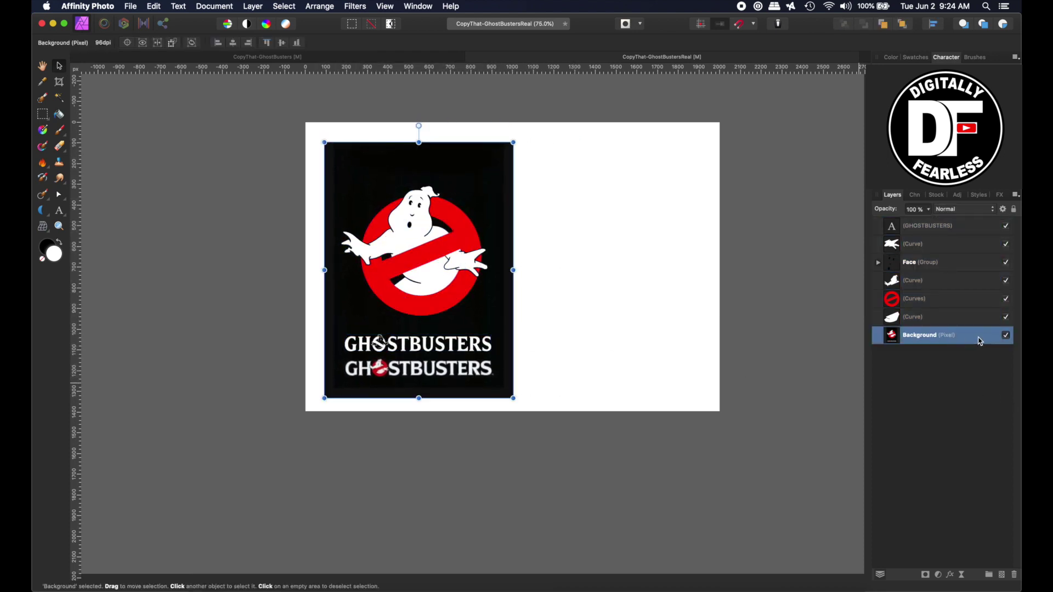
click(1015, 210)
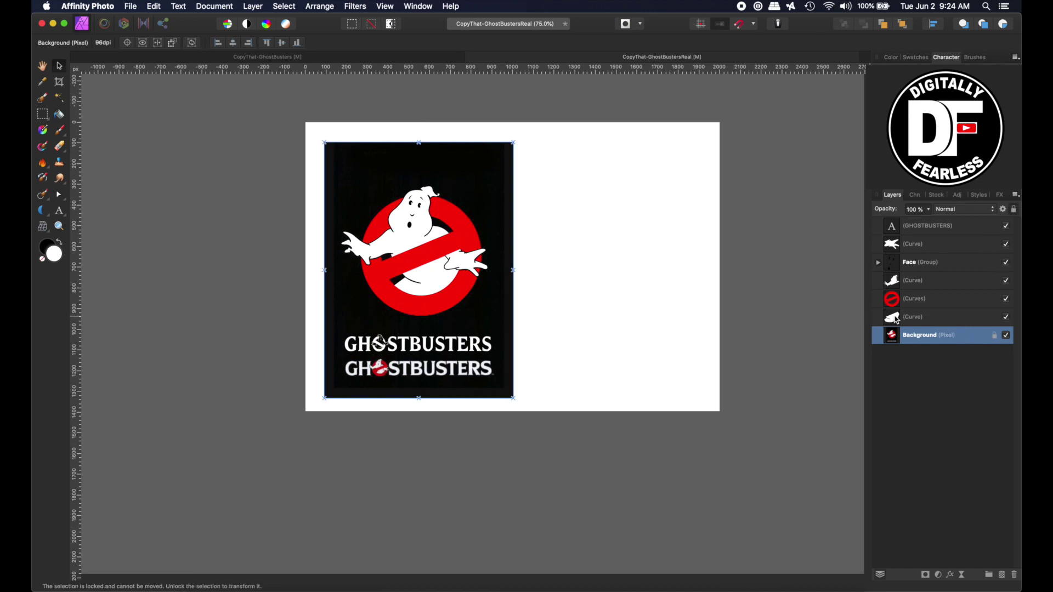
click(896, 318)
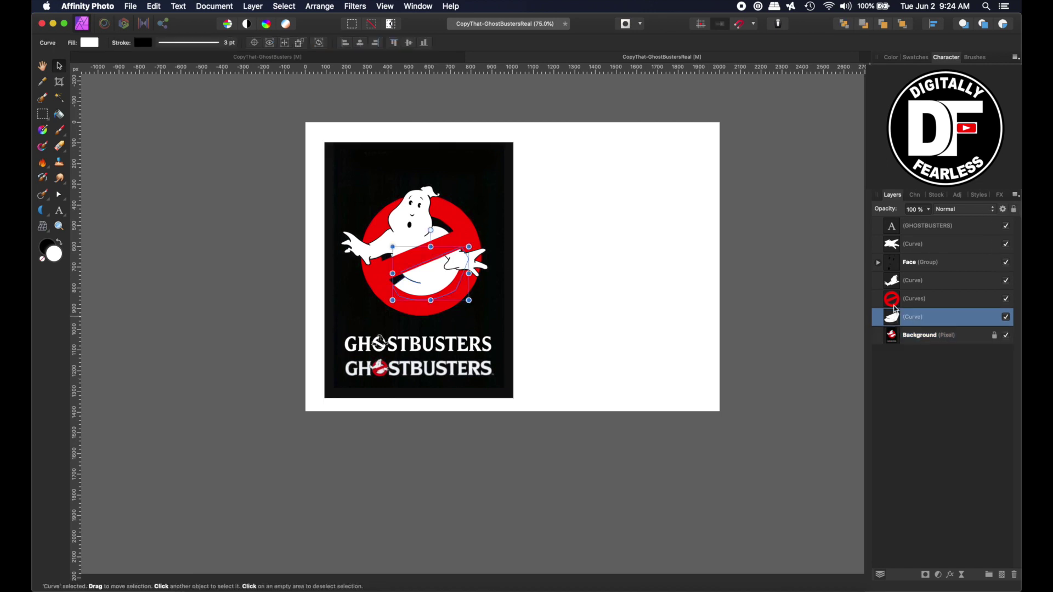
shift+click(895, 246)
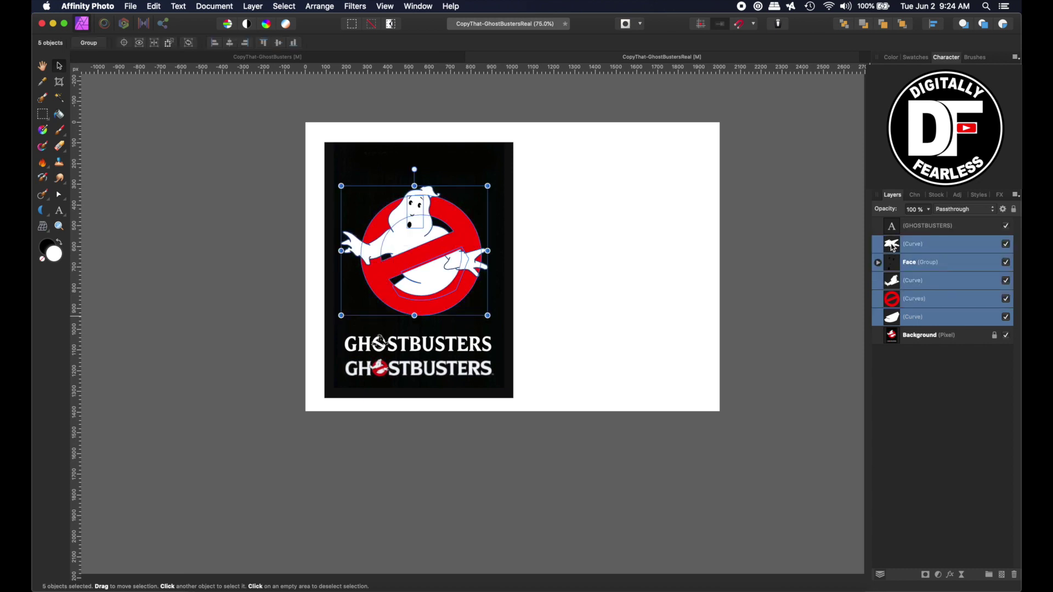
key(super+g)
click(348, 152)
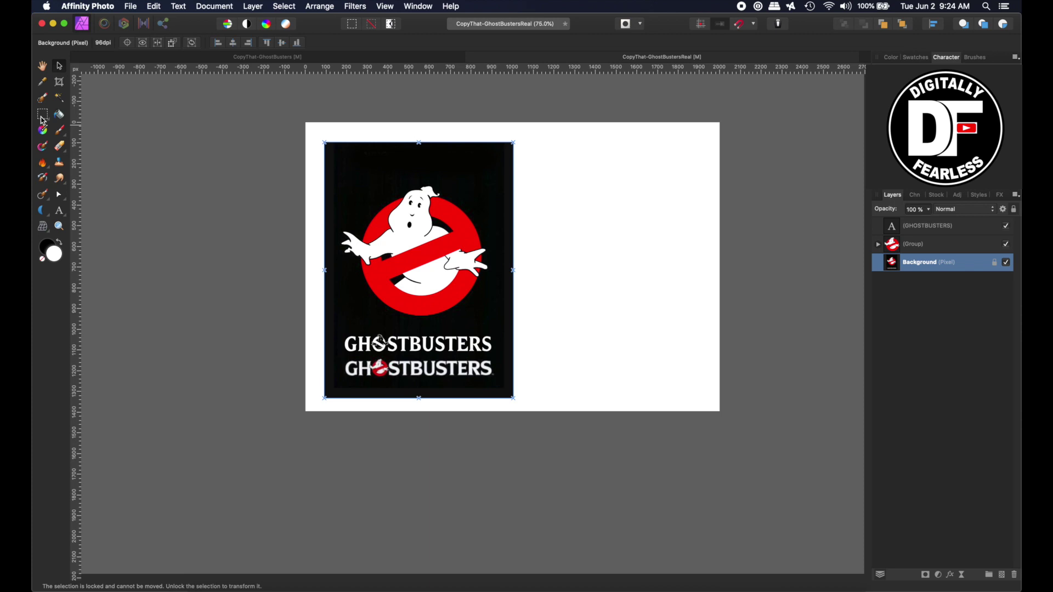
click(42, 116)
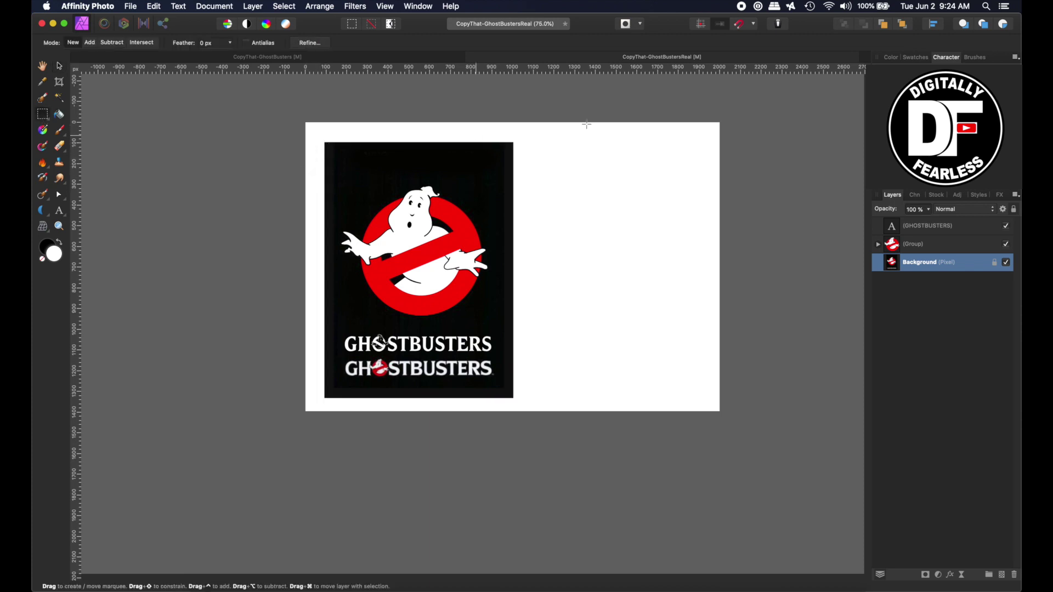
Step: With snapping on, flood-fill the poster rectangle black on a new pixel layer
click(740, 24)
drag(329, 148, 515, 400)
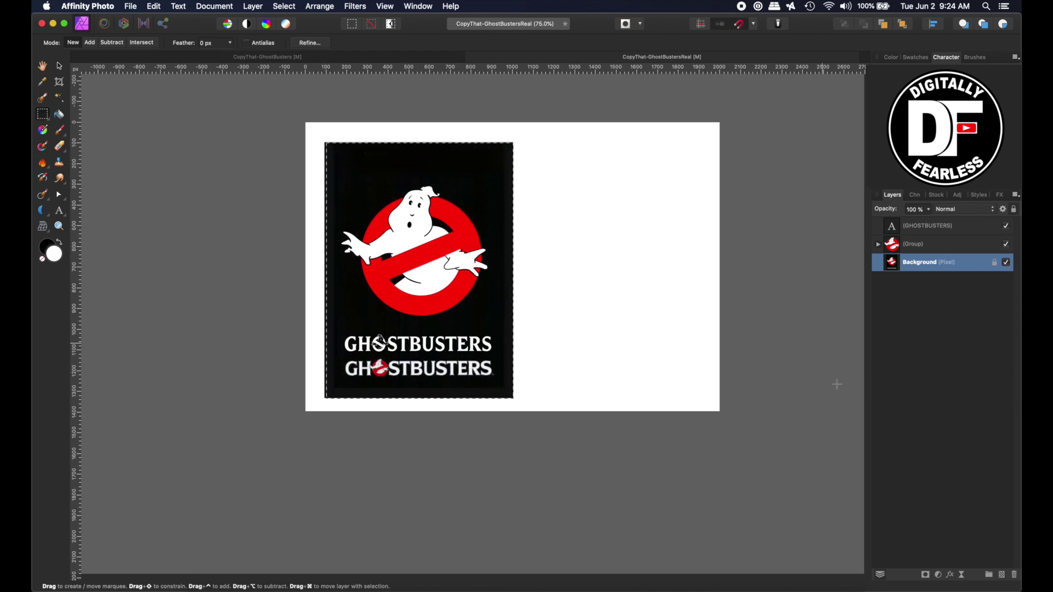
click(989, 574)
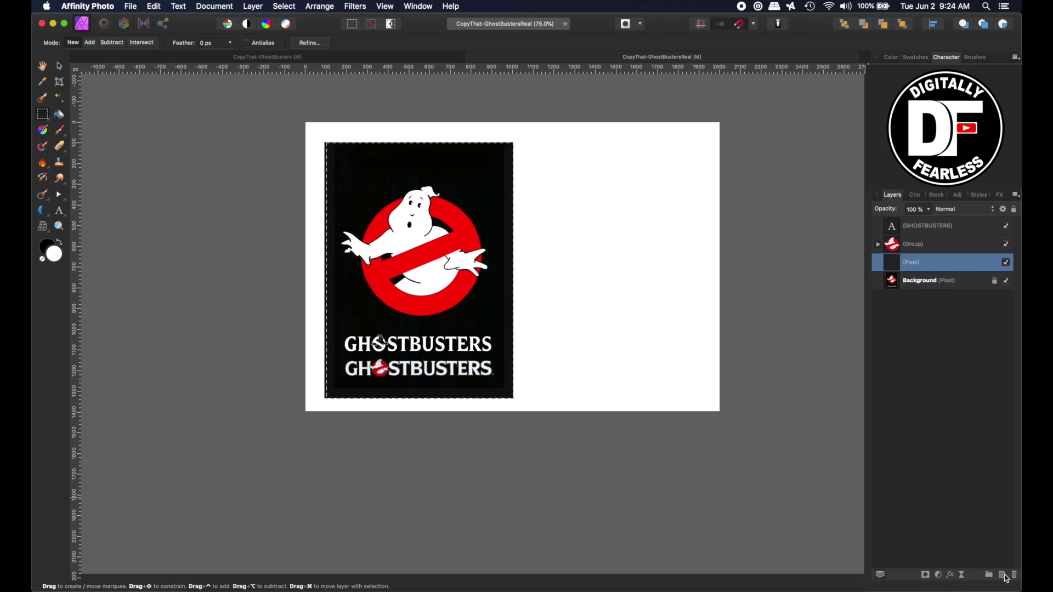
click(61, 243)
click(62, 116)
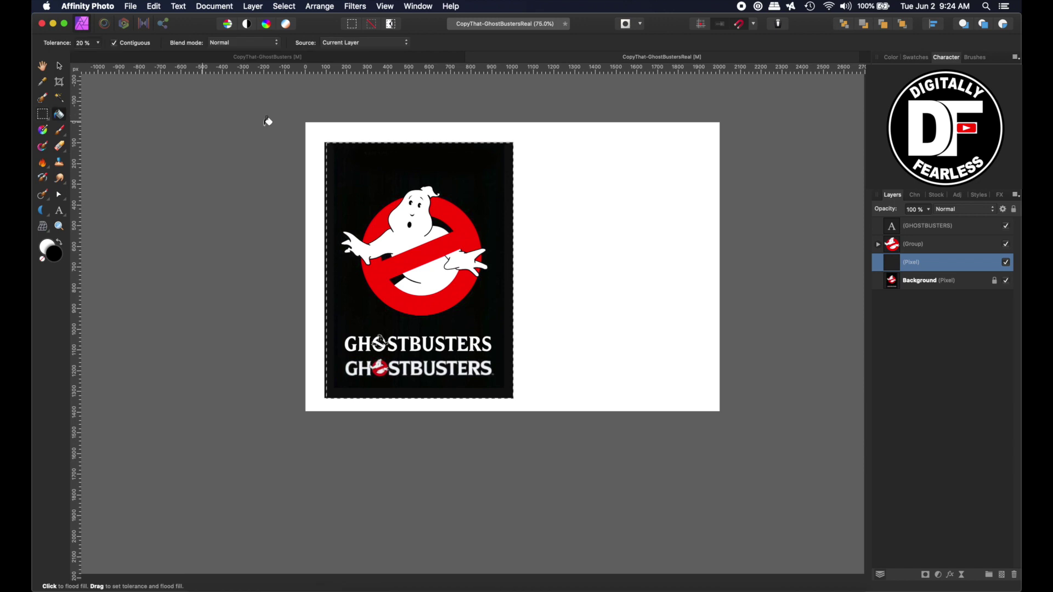
click(340, 152)
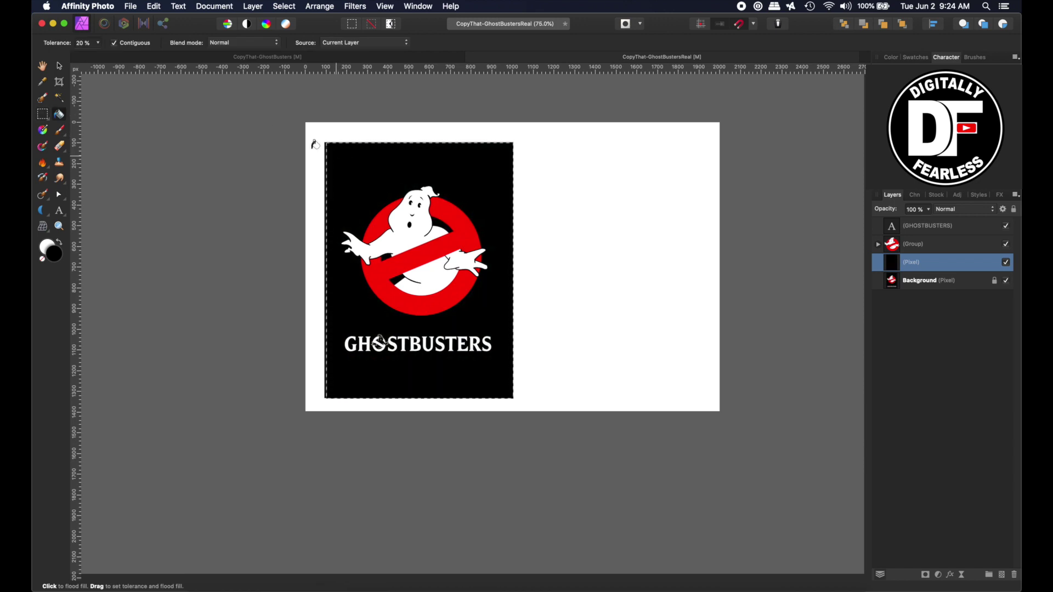
click(59, 67)
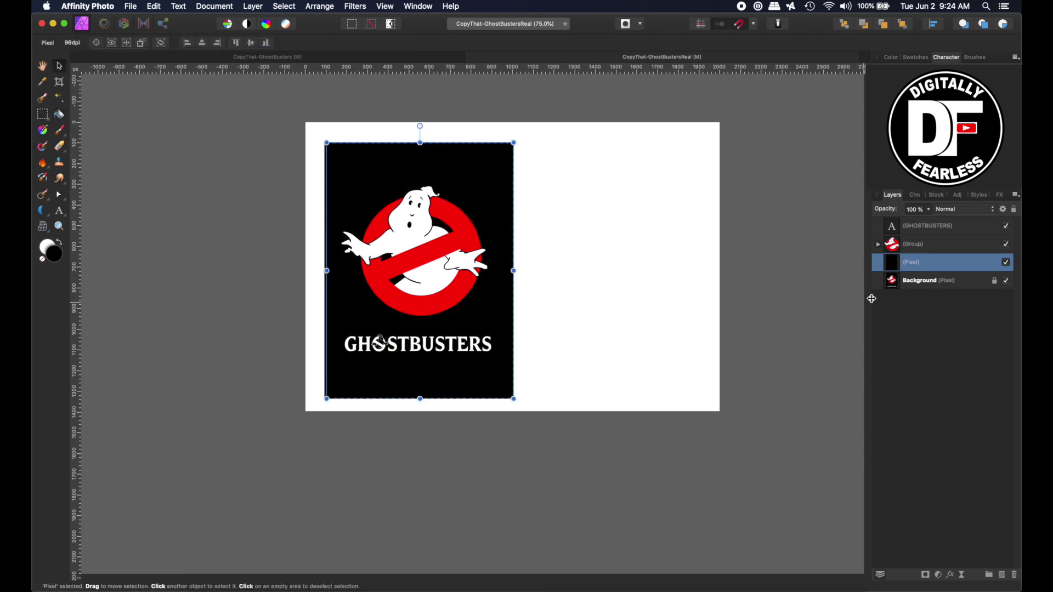
click(879, 244)
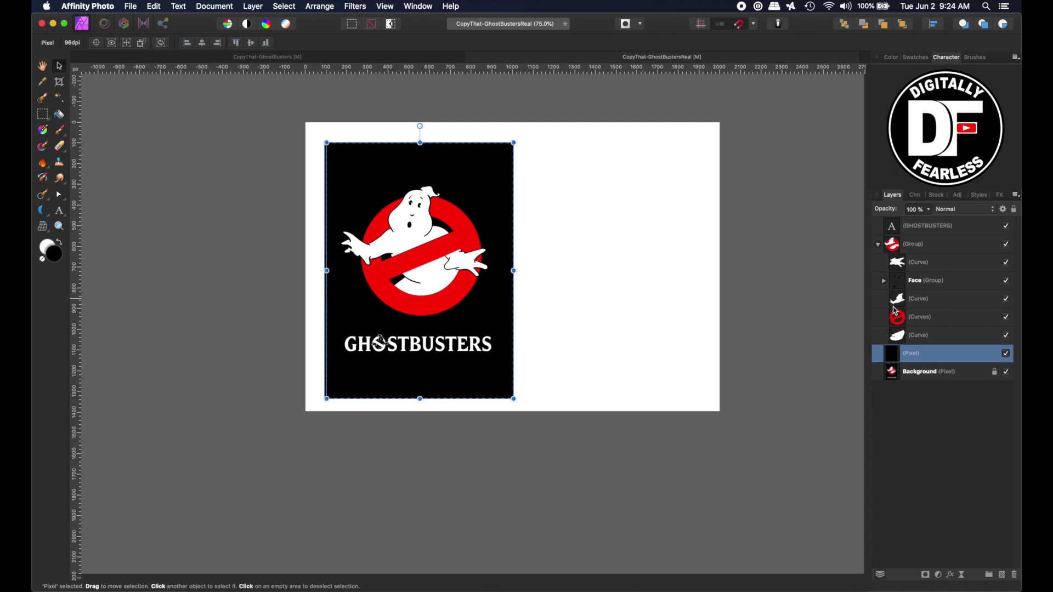
click(891, 359)
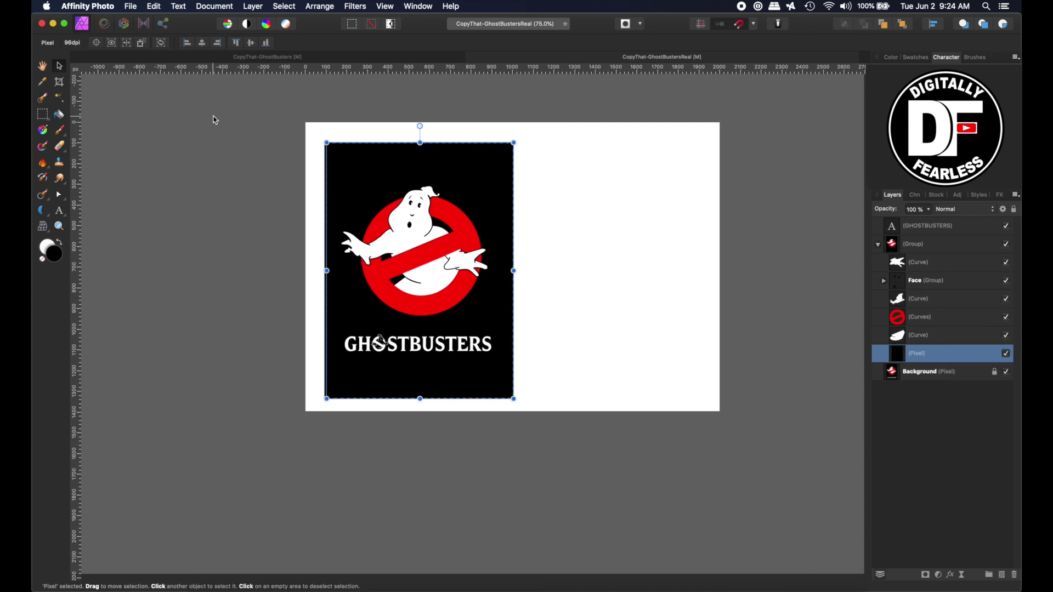
Step: Move the vector logo group and the GHOSTBUSTERS lettering onto the right side poster
click(893, 245)
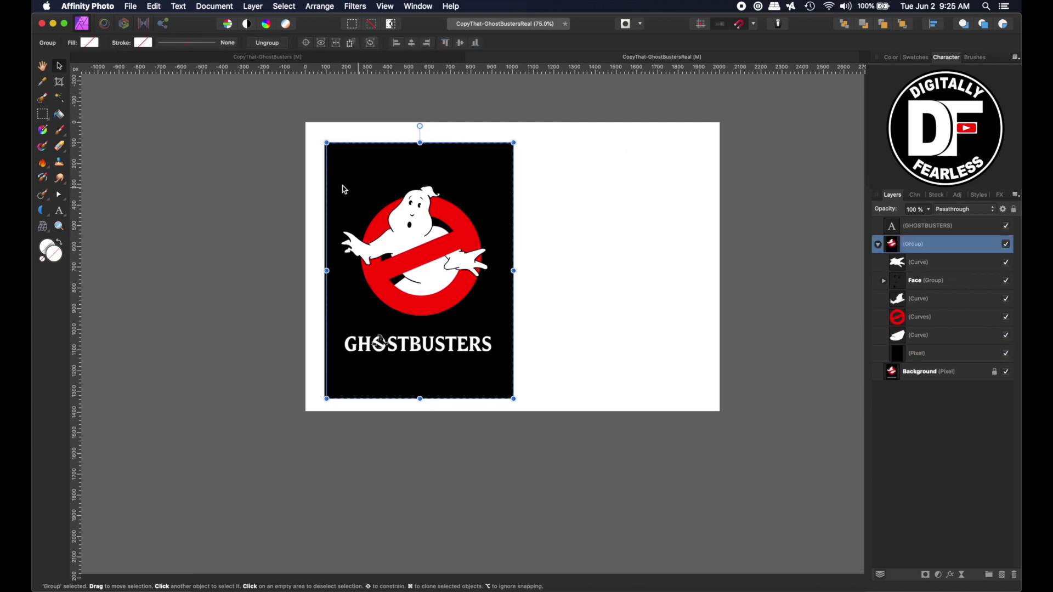
drag(417, 221, 608, 223)
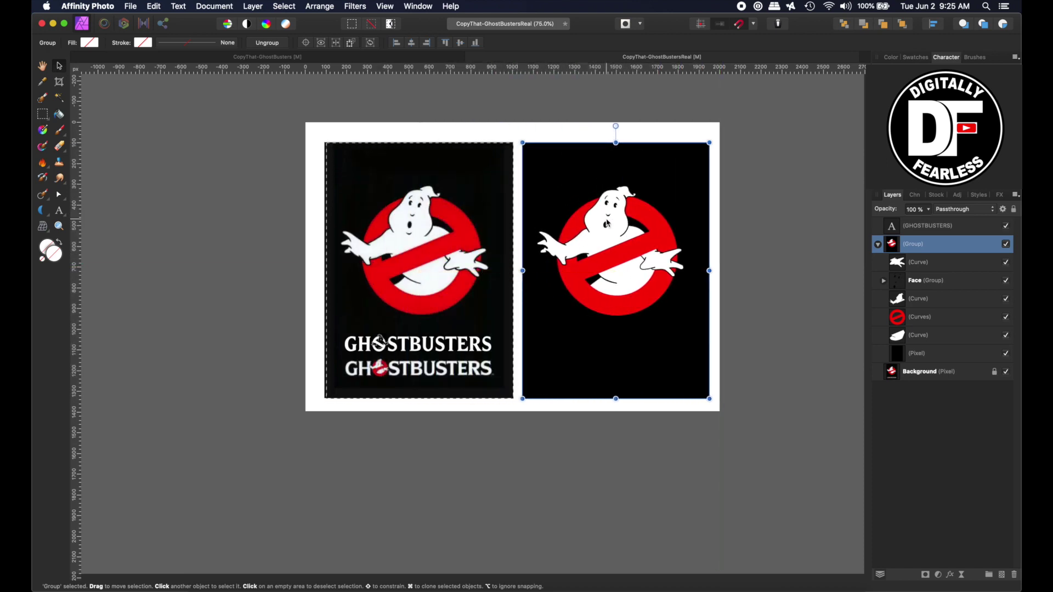
key(super+d)
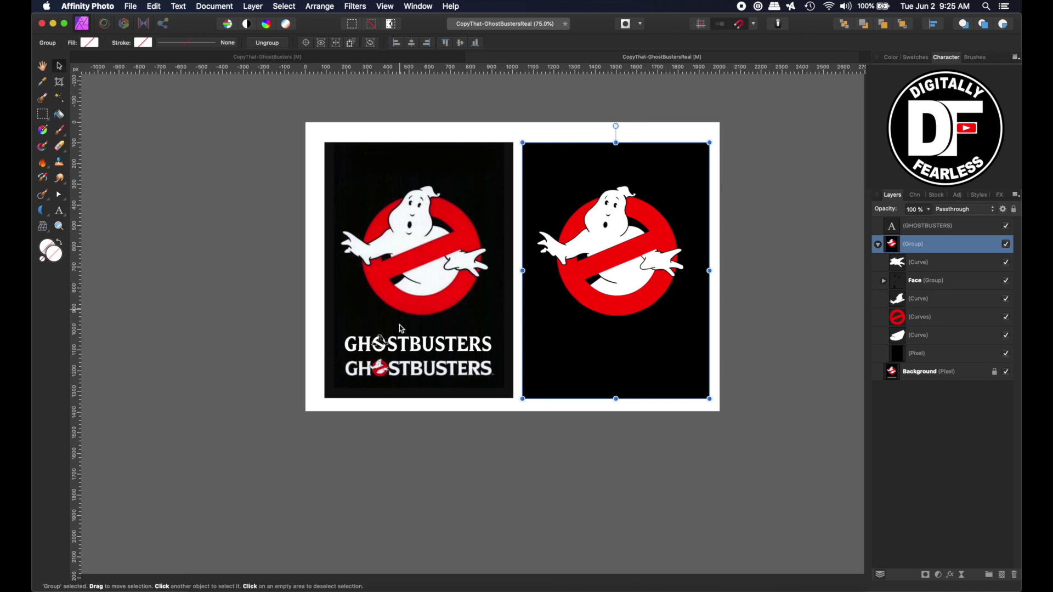
click(381, 343)
drag(382, 343, 581, 369)
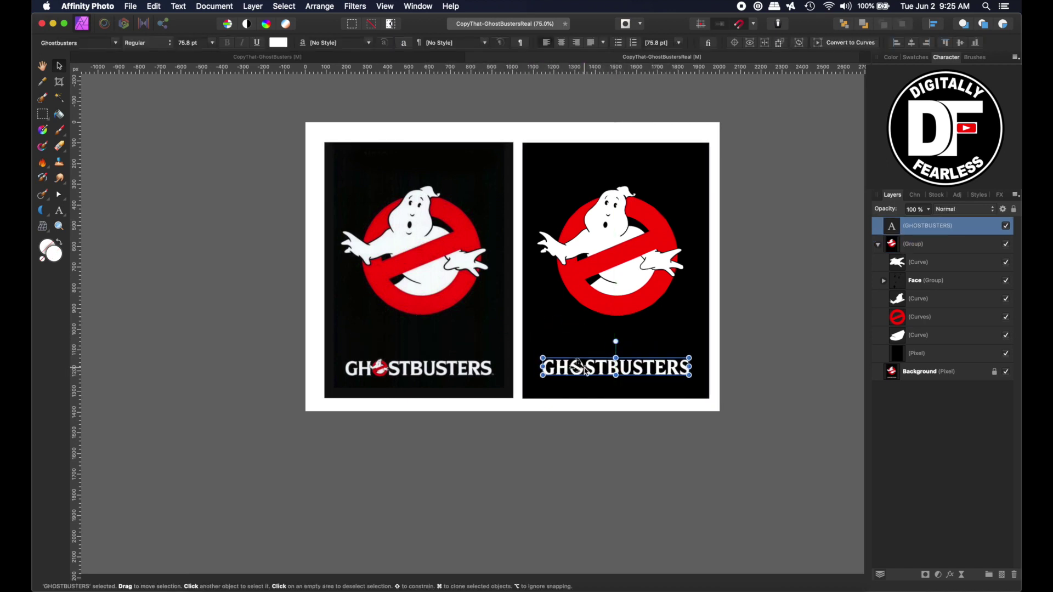
Step: Duplicate the ghost logo group and delete the black (Pixel) layer from the copy
click(580, 228)
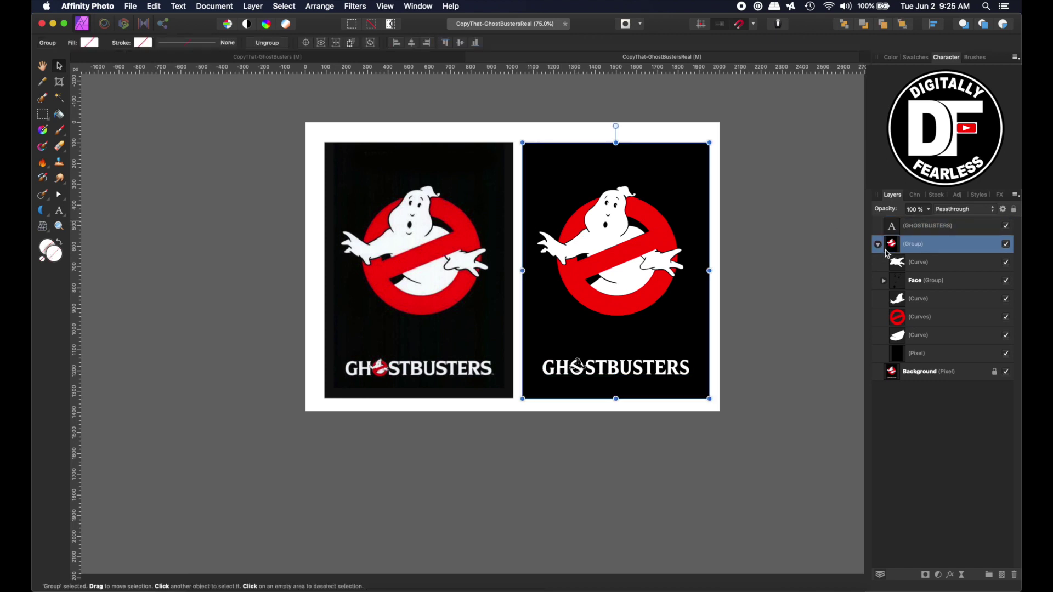
key(super+j)
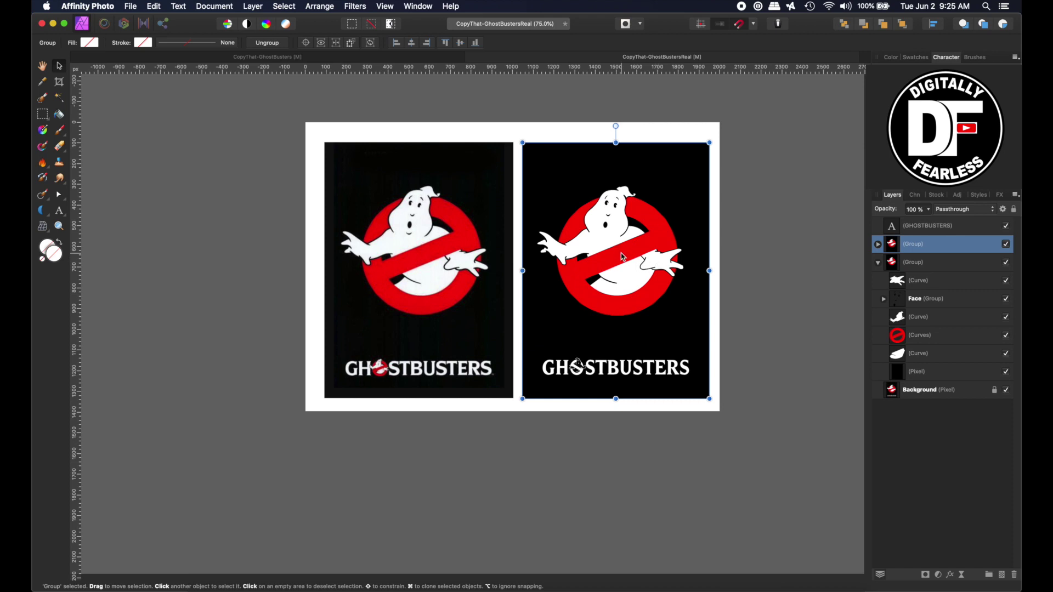
click(878, 245)
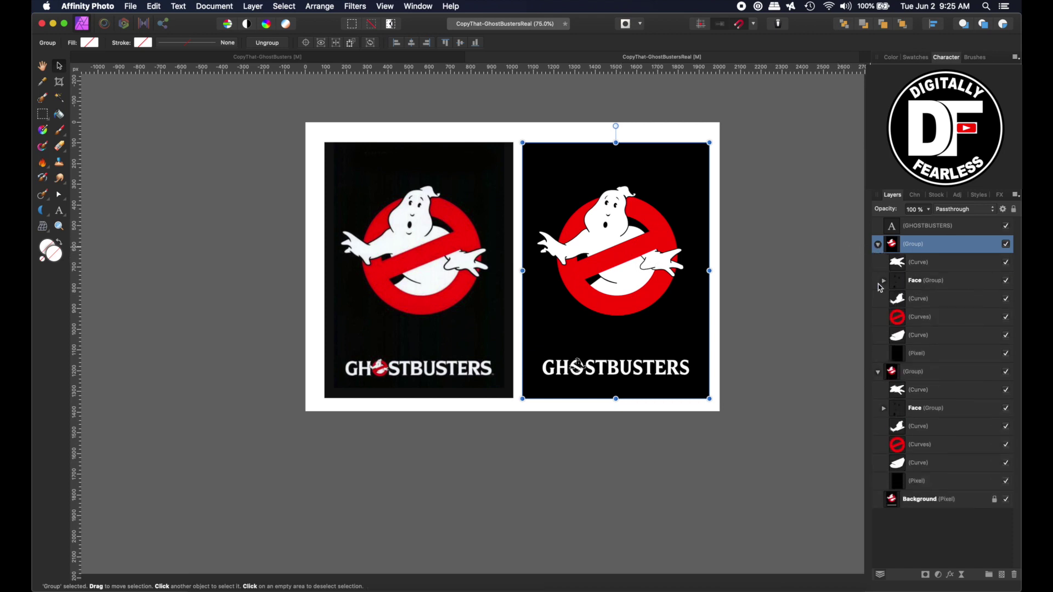
click(892, 351)
key(BackSpace)
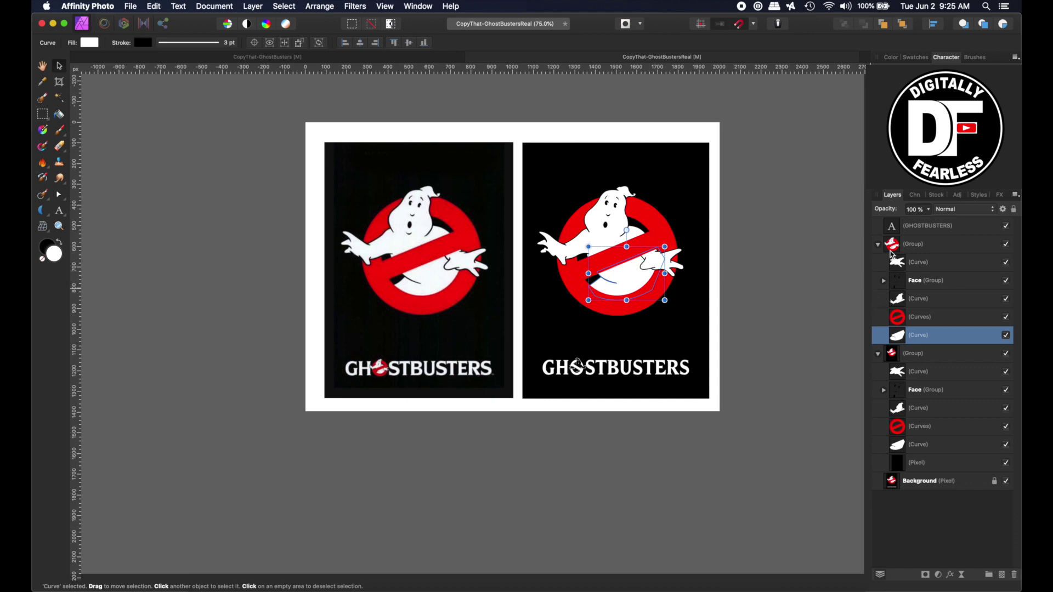
click(895, 246)
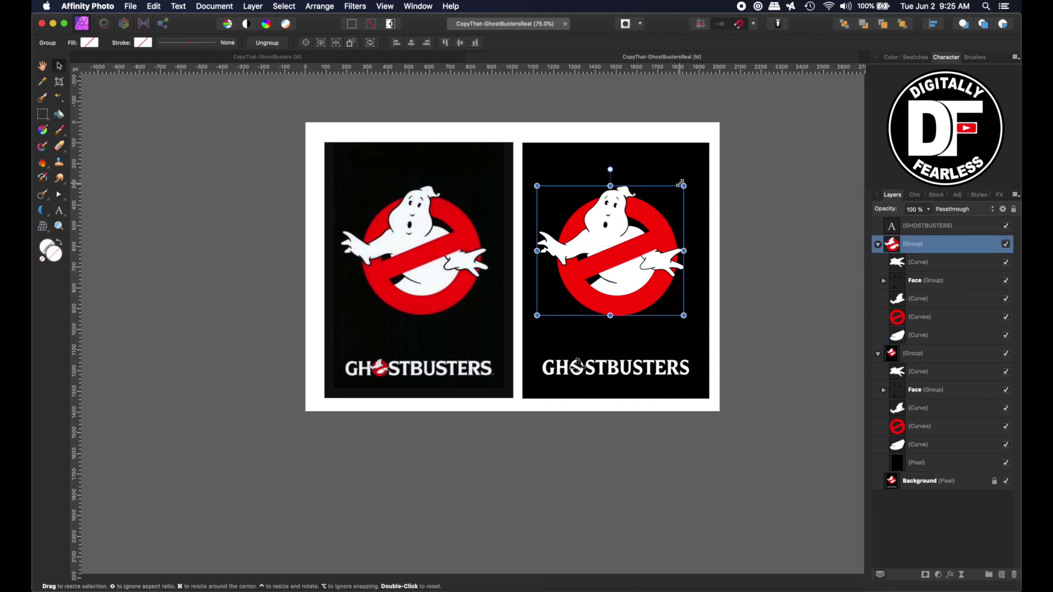
Step: Shrink the copied ghost logo and place it over the O in GHOSTBUSTERS
drag(682, 186, 623, 299)
click(60, 226)
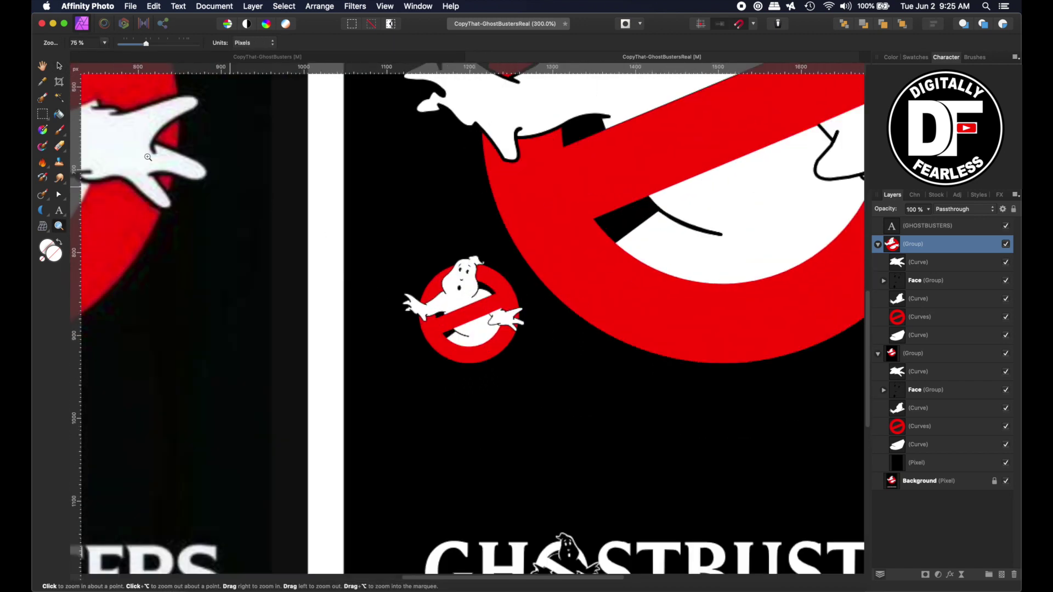
click(58, 65)
drag(486, 292, 597, 418)
scroll(598, 418, down, 5)
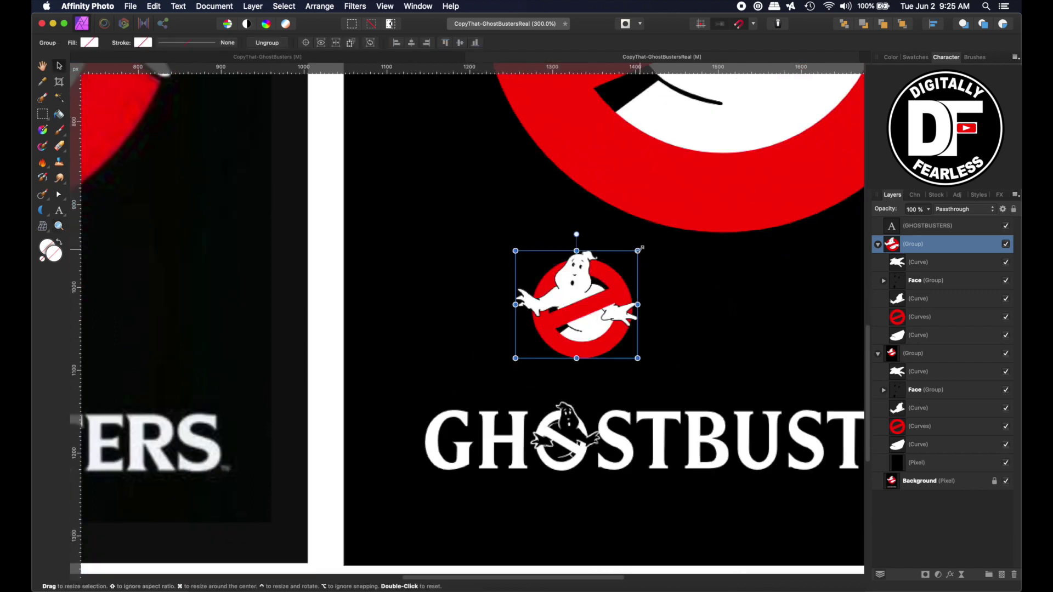
drag(637, 251, 611, 277)
drag(587, 318, 584, 437)
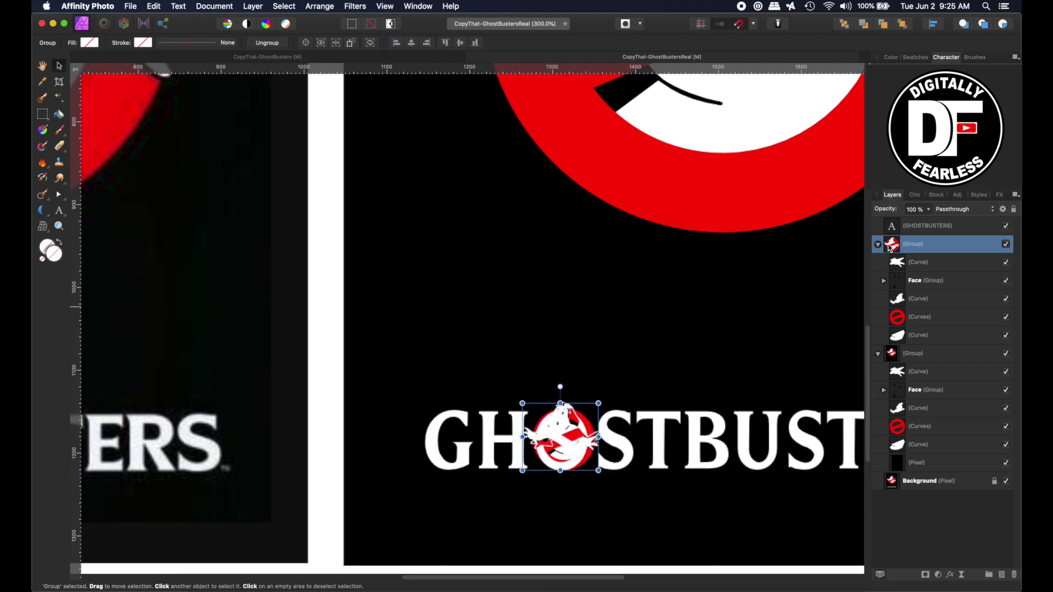
Step: Stack the mini logo layer above the GHOSTBUSTERS text and nudge it into place
drag(889, 247, 891, 220)
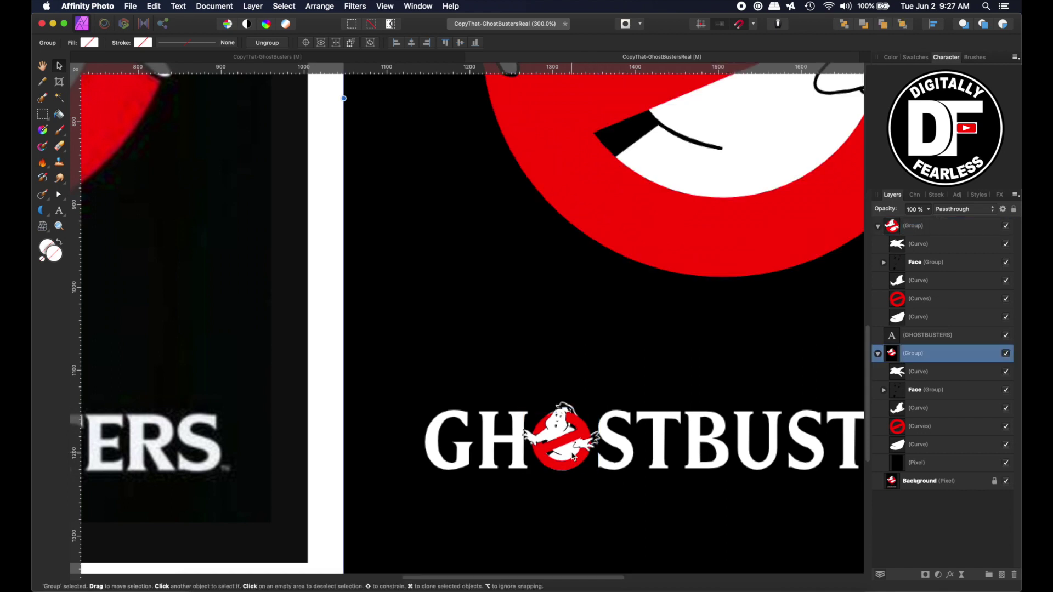
mouse_move(596, 436)
mouse_down()
mouse_move(594, 422)
mouse_move(545, 430)
mouse_move(580, 427)
mouse_up()
click(574, 431)
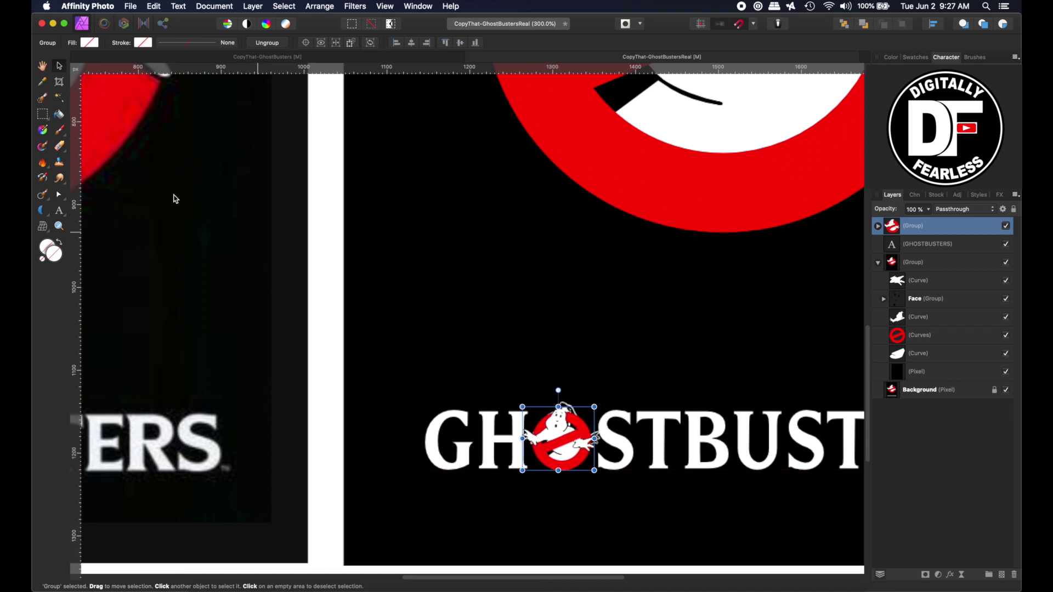
Step: Delete the O hidden behind the mini logo so the title reads GHSTBUSTERS
click(59, 210)
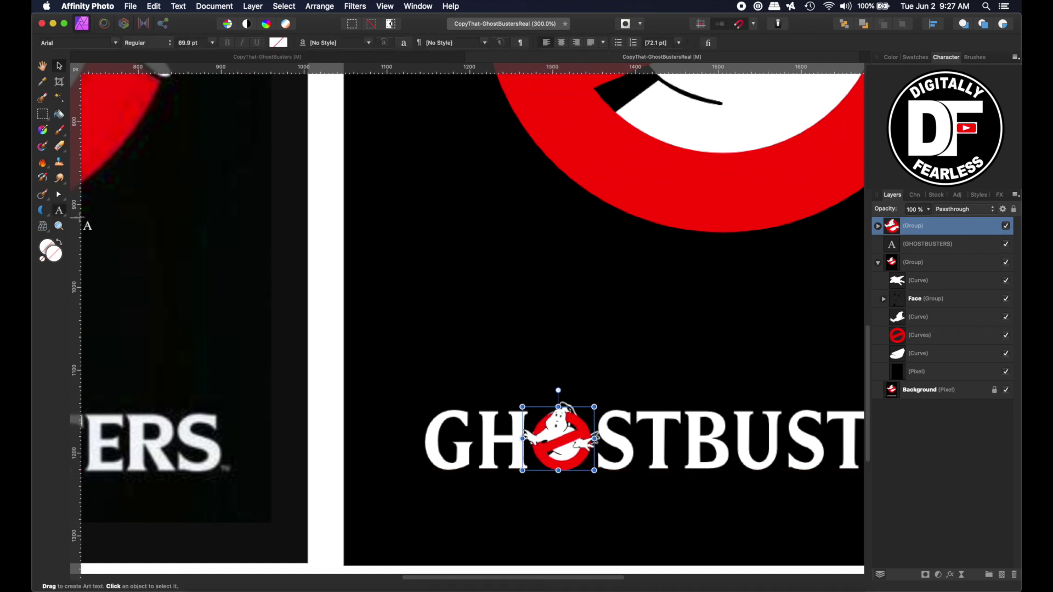
click(630, 434)
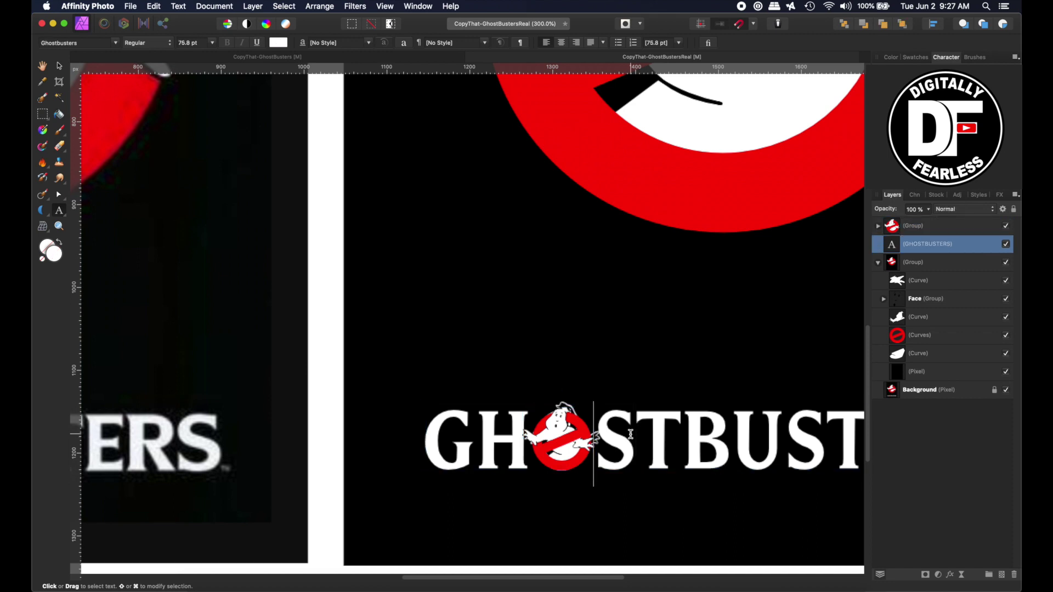
key(BackSpace)
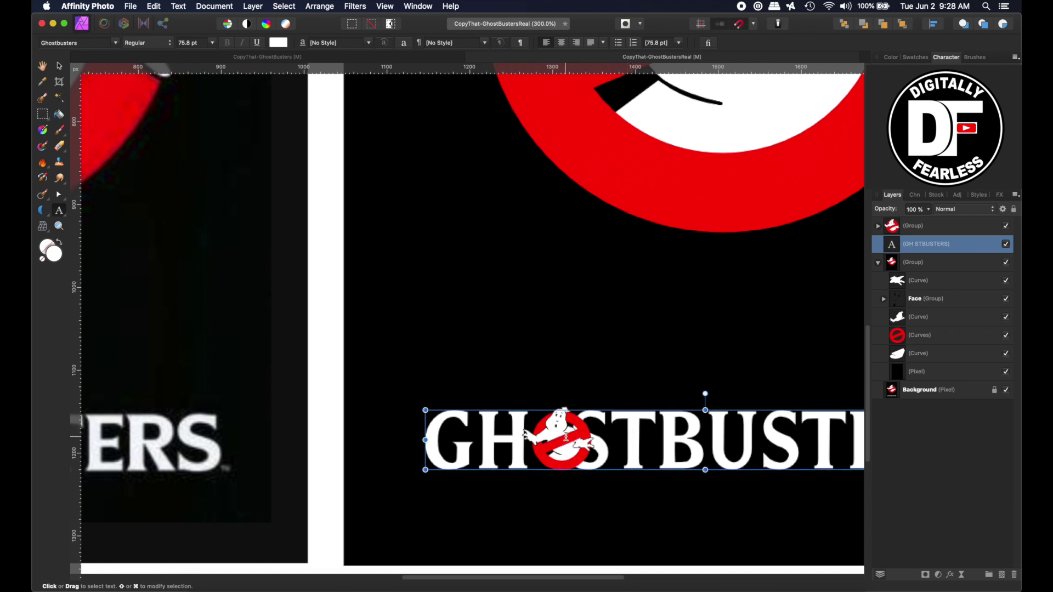
Step: Select the S after the mini logo and scale it up to 124% in the Character panel
drag(568, 436, 596, 437)
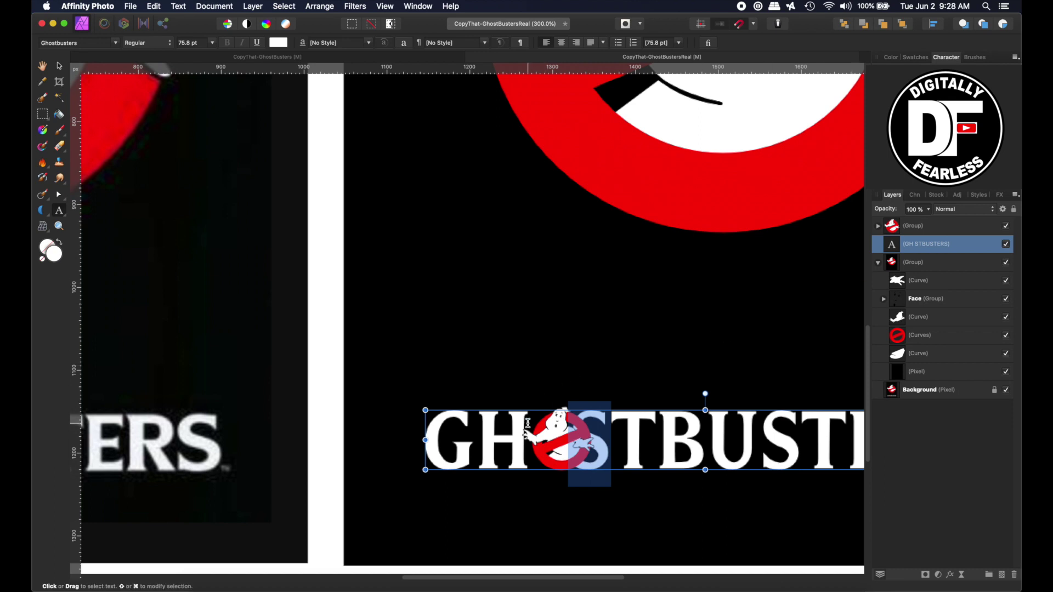
drag(530, 439, 599, 424)
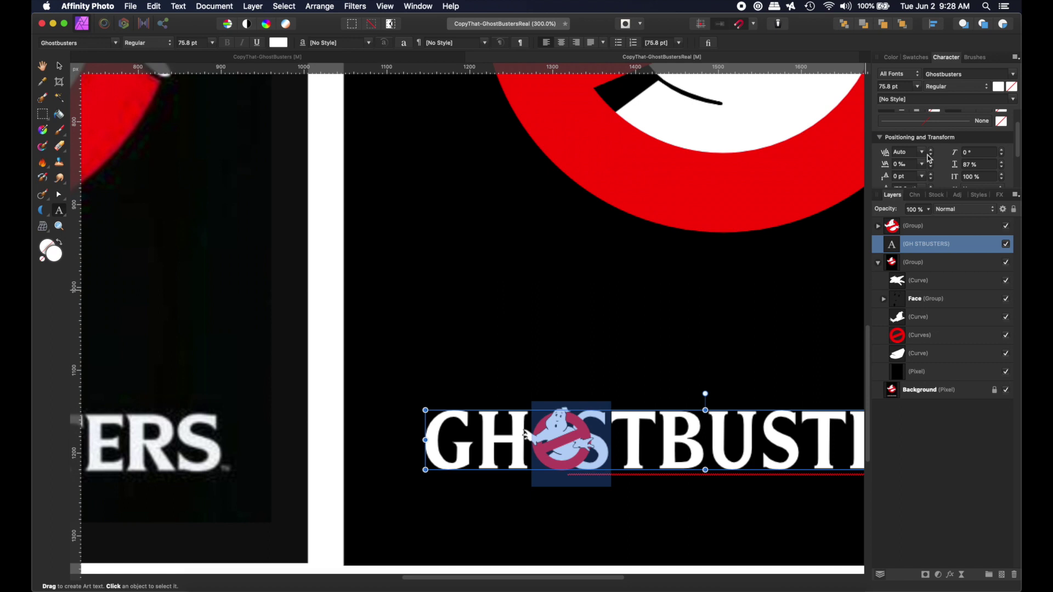
click(1002, 165)
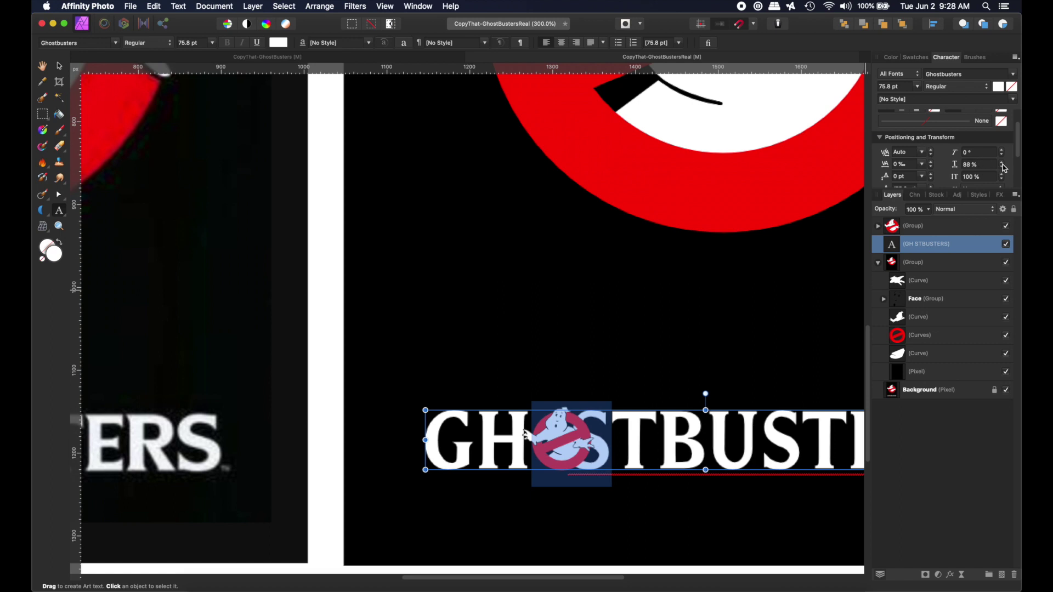
click(1002, 165)
click(1002, 165)
click(1002, 164)
click(1002, 165)
click(1002, 165)
click(1002, 164)
click(1002, 165)
click(1002, 165)
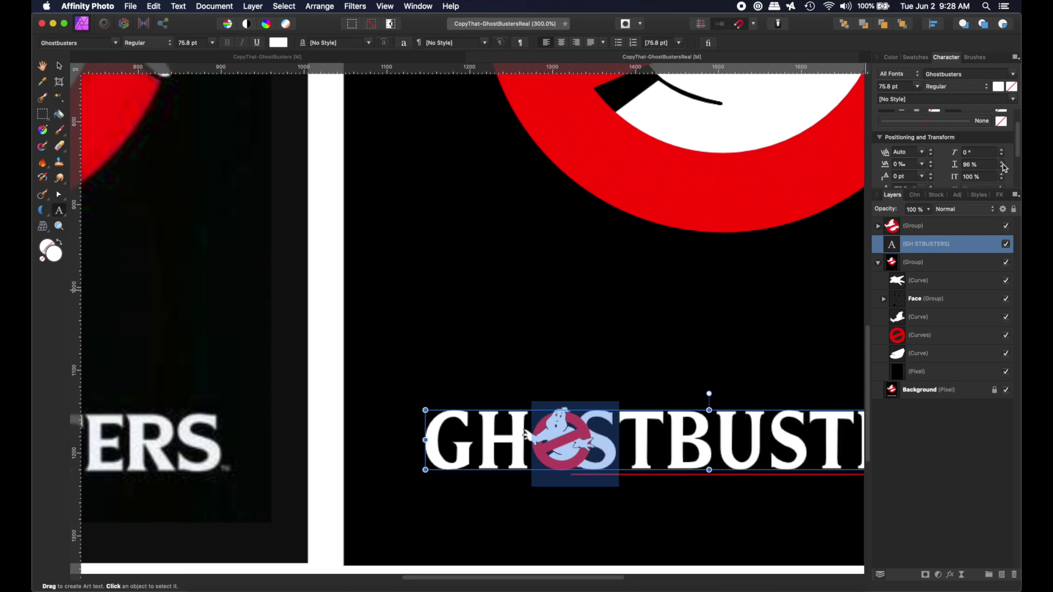
click(1002, 164)
click(1002, 165)
click(1002, 165)
click(1002, 165)
click(1002, 164)
click(1002, 164)
click(1001, 164)
click(1002, 164)
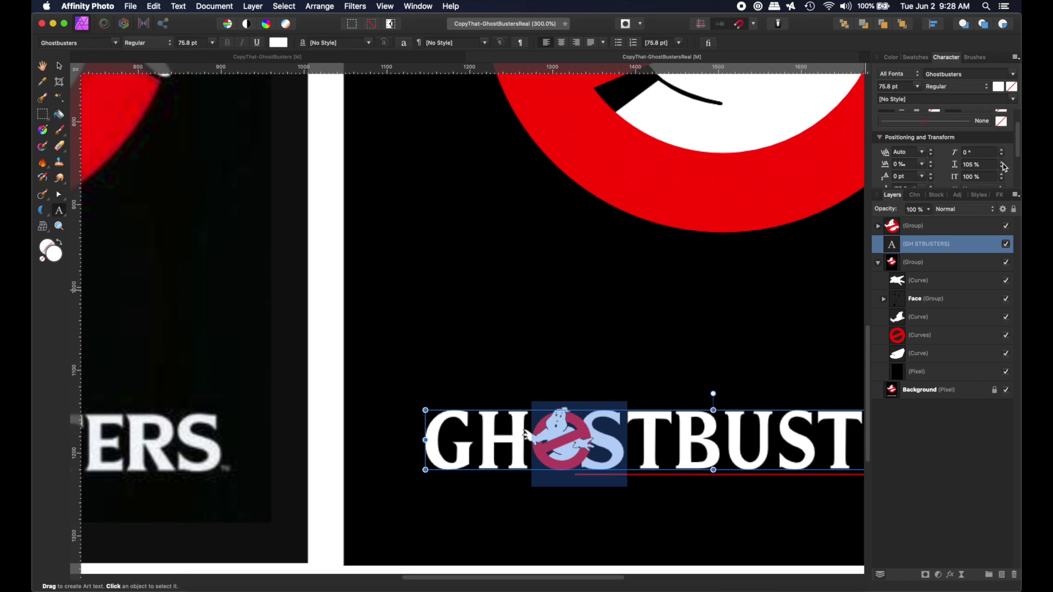
click(1002, 164)
click(1002, 164)
click(1002, 165)
click(1002, 164)
click(1001, 165)
click(1002, 165)
click(1001, 165)
click(1002, 165)
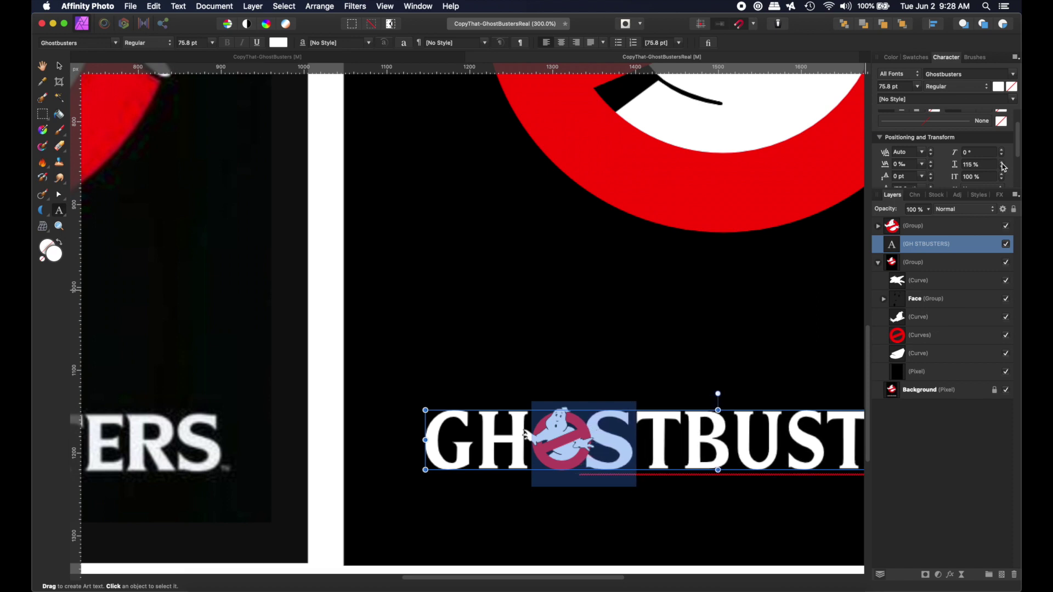
click(1002, 165)
click(1002, 164)
click(1002, 164)
click(1002, 165)
click(1002, 164)
click(1001, 165)
click(1002, 164)
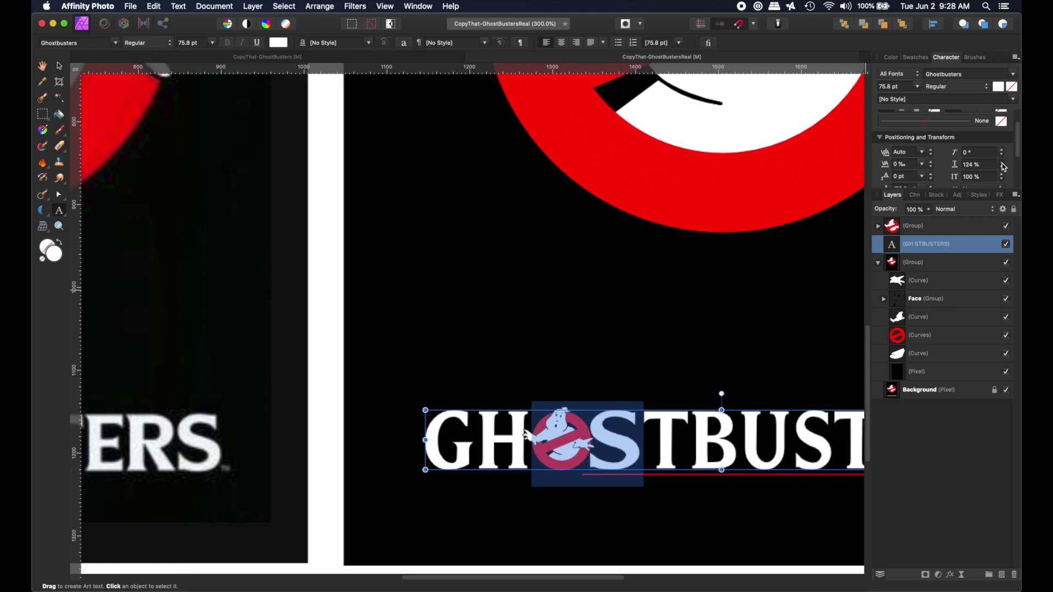
click(1002, 165)
click(1002, 164)
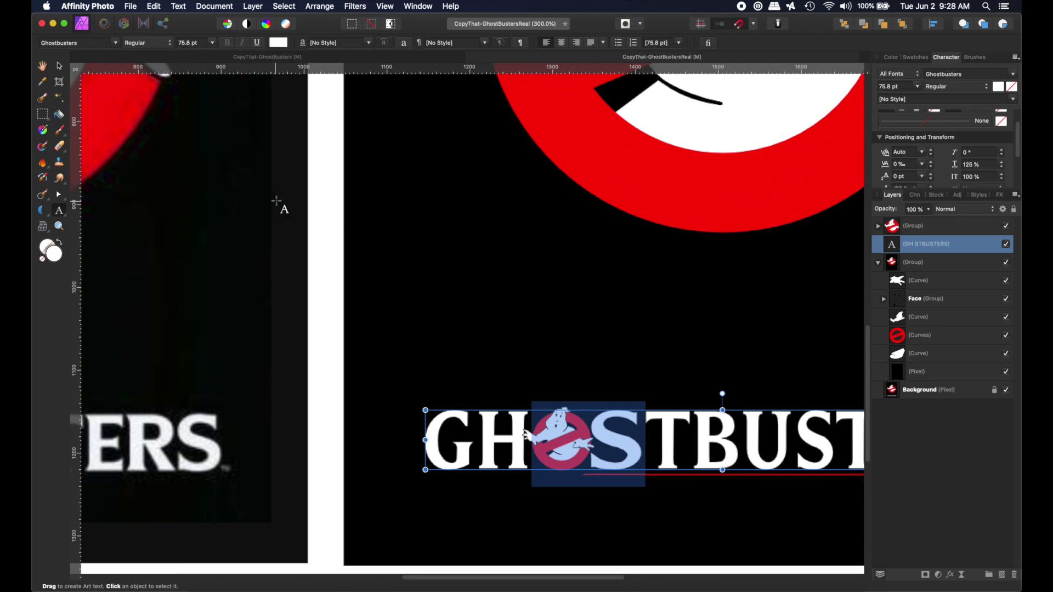
Step: Type 'WHO YA GONNA CALL' as artistic text above the right poster's ghost logo, sized to span its width
click(59, 67)
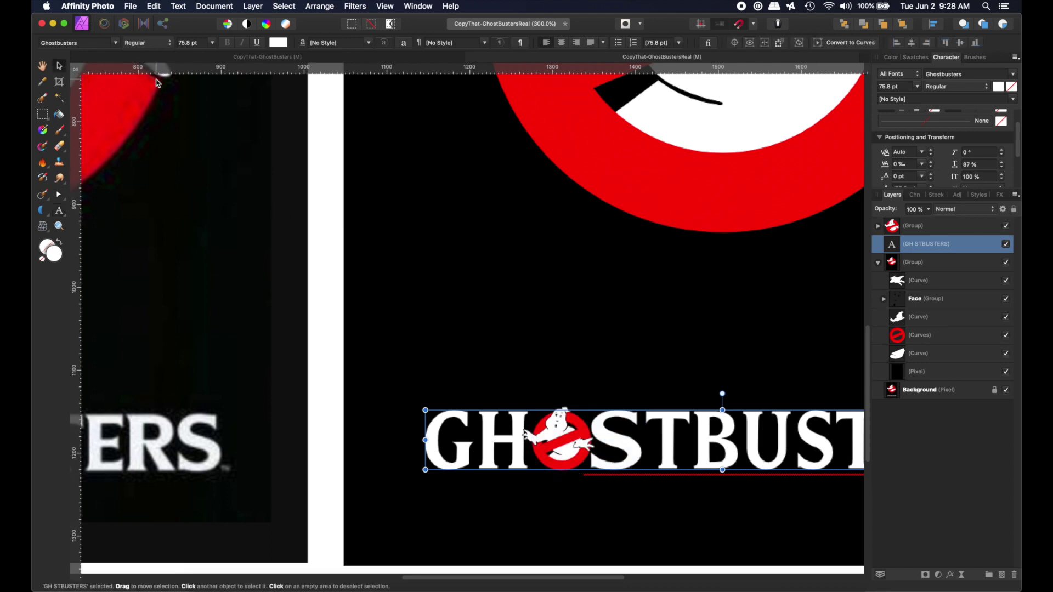
key(super+minus)
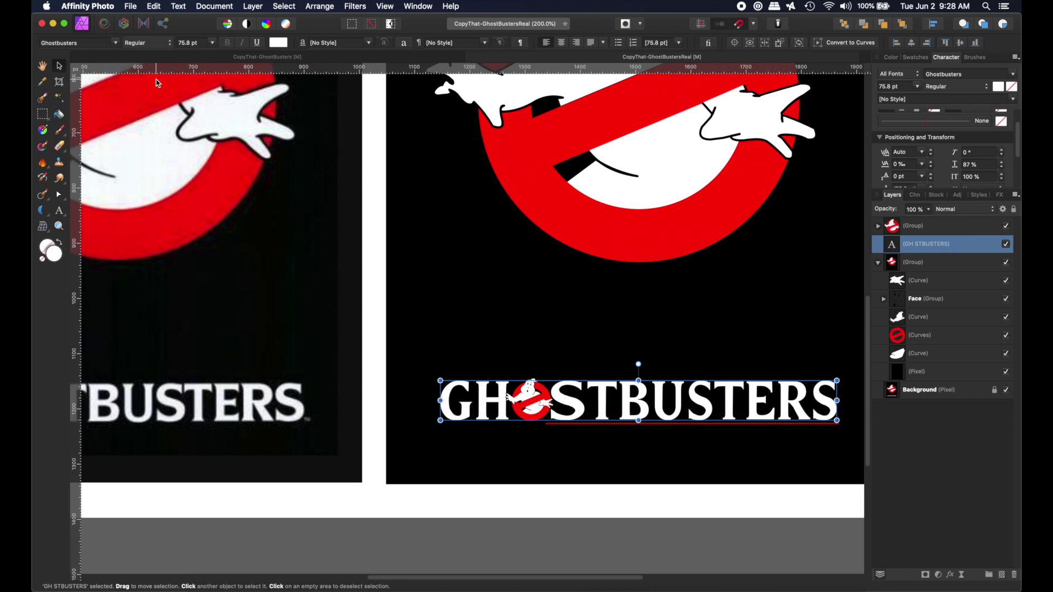
key(super+0)
click(59, 210)
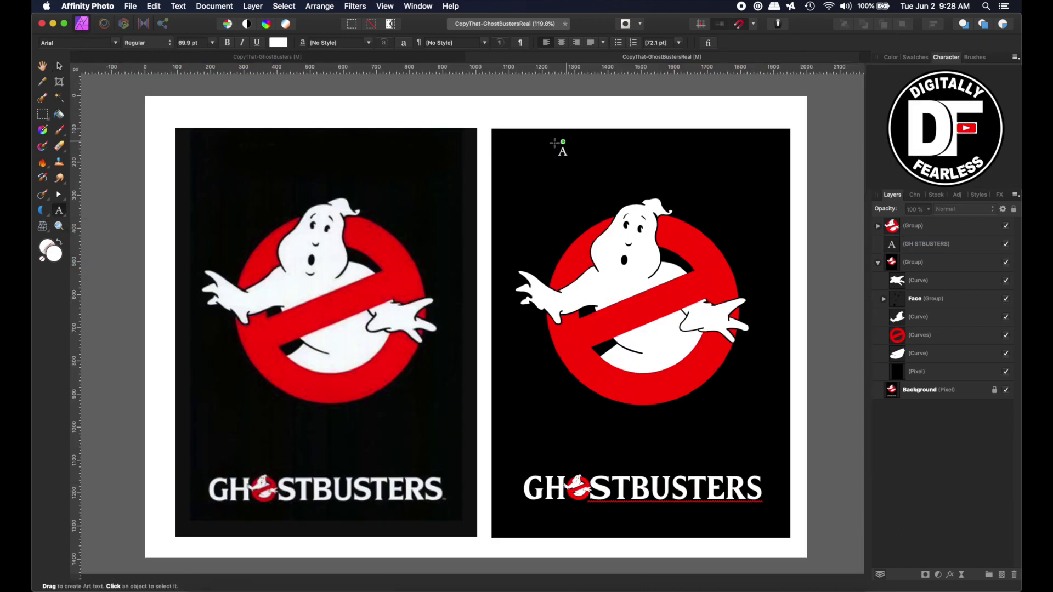
drag(524, 145, 527, 168)
text(WHO YA GONNA CALL)
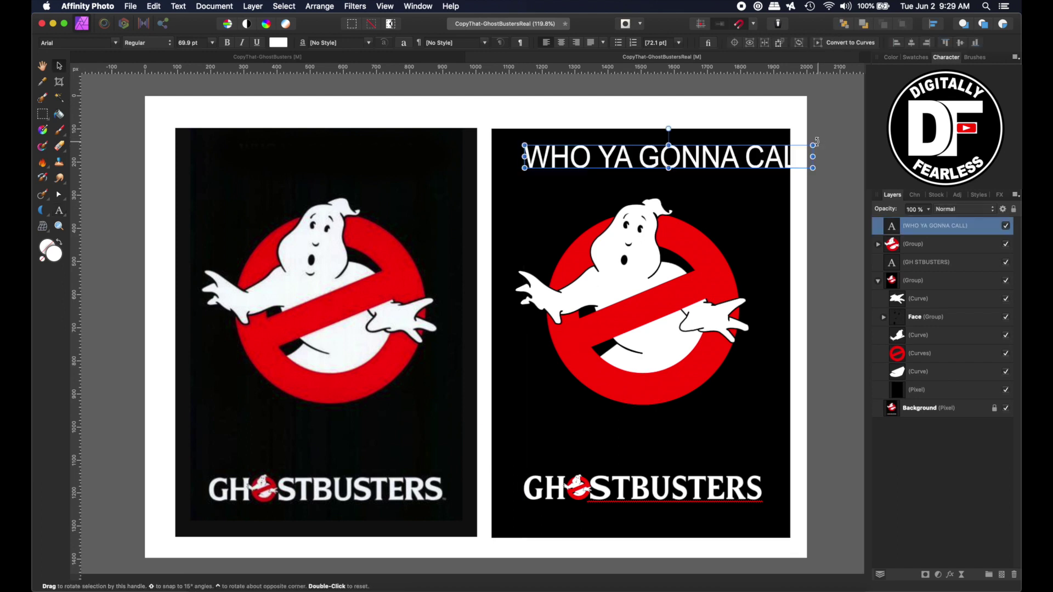
key(Escape)
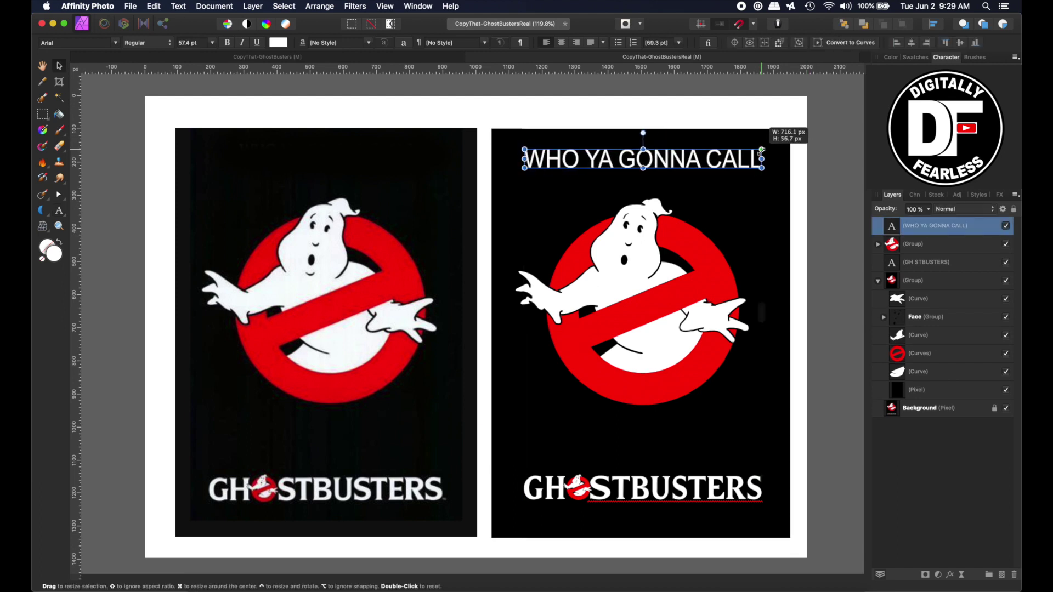
drag(764, 148, 763, 149)
click(809, 117)
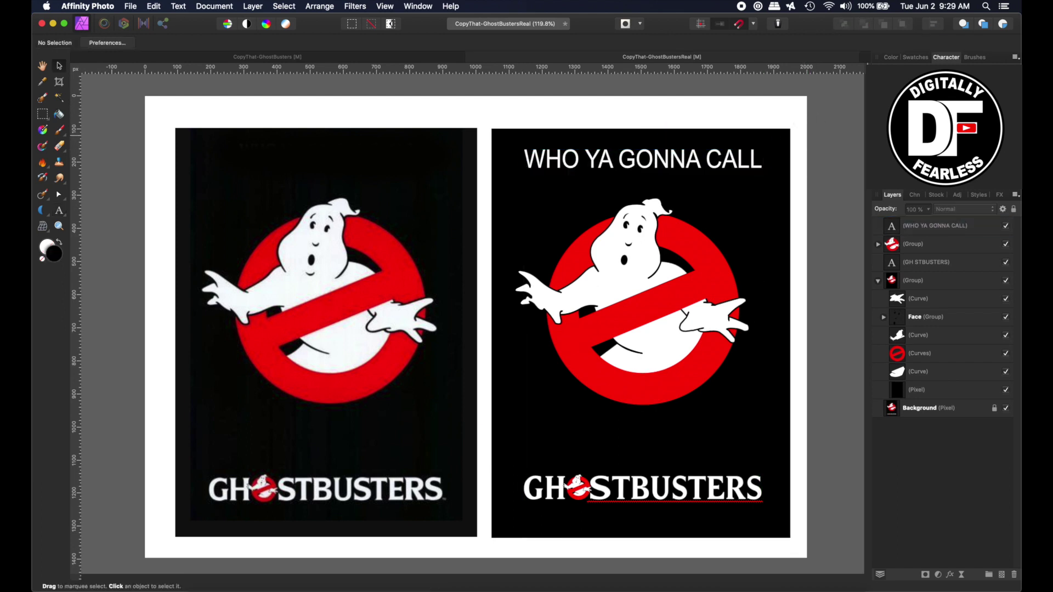